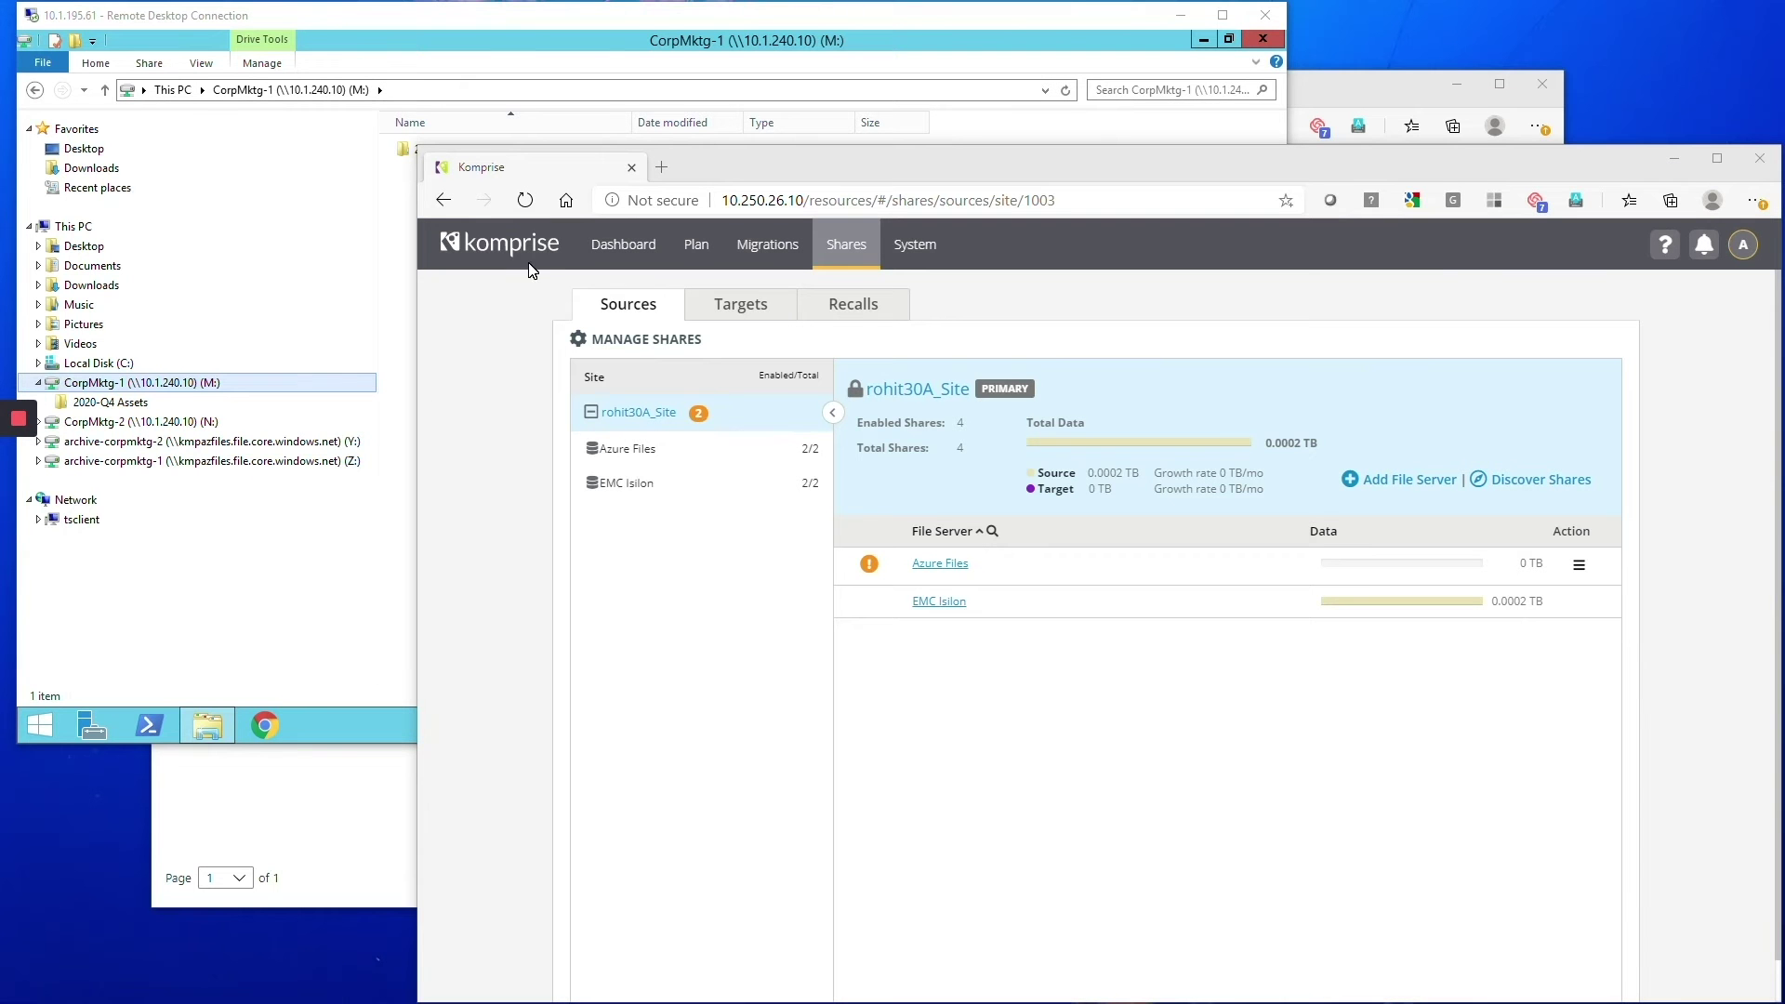
Browse the EMC Isilon file server's shares, then start adding a new file server and cancel it.
left_click(629, 488)
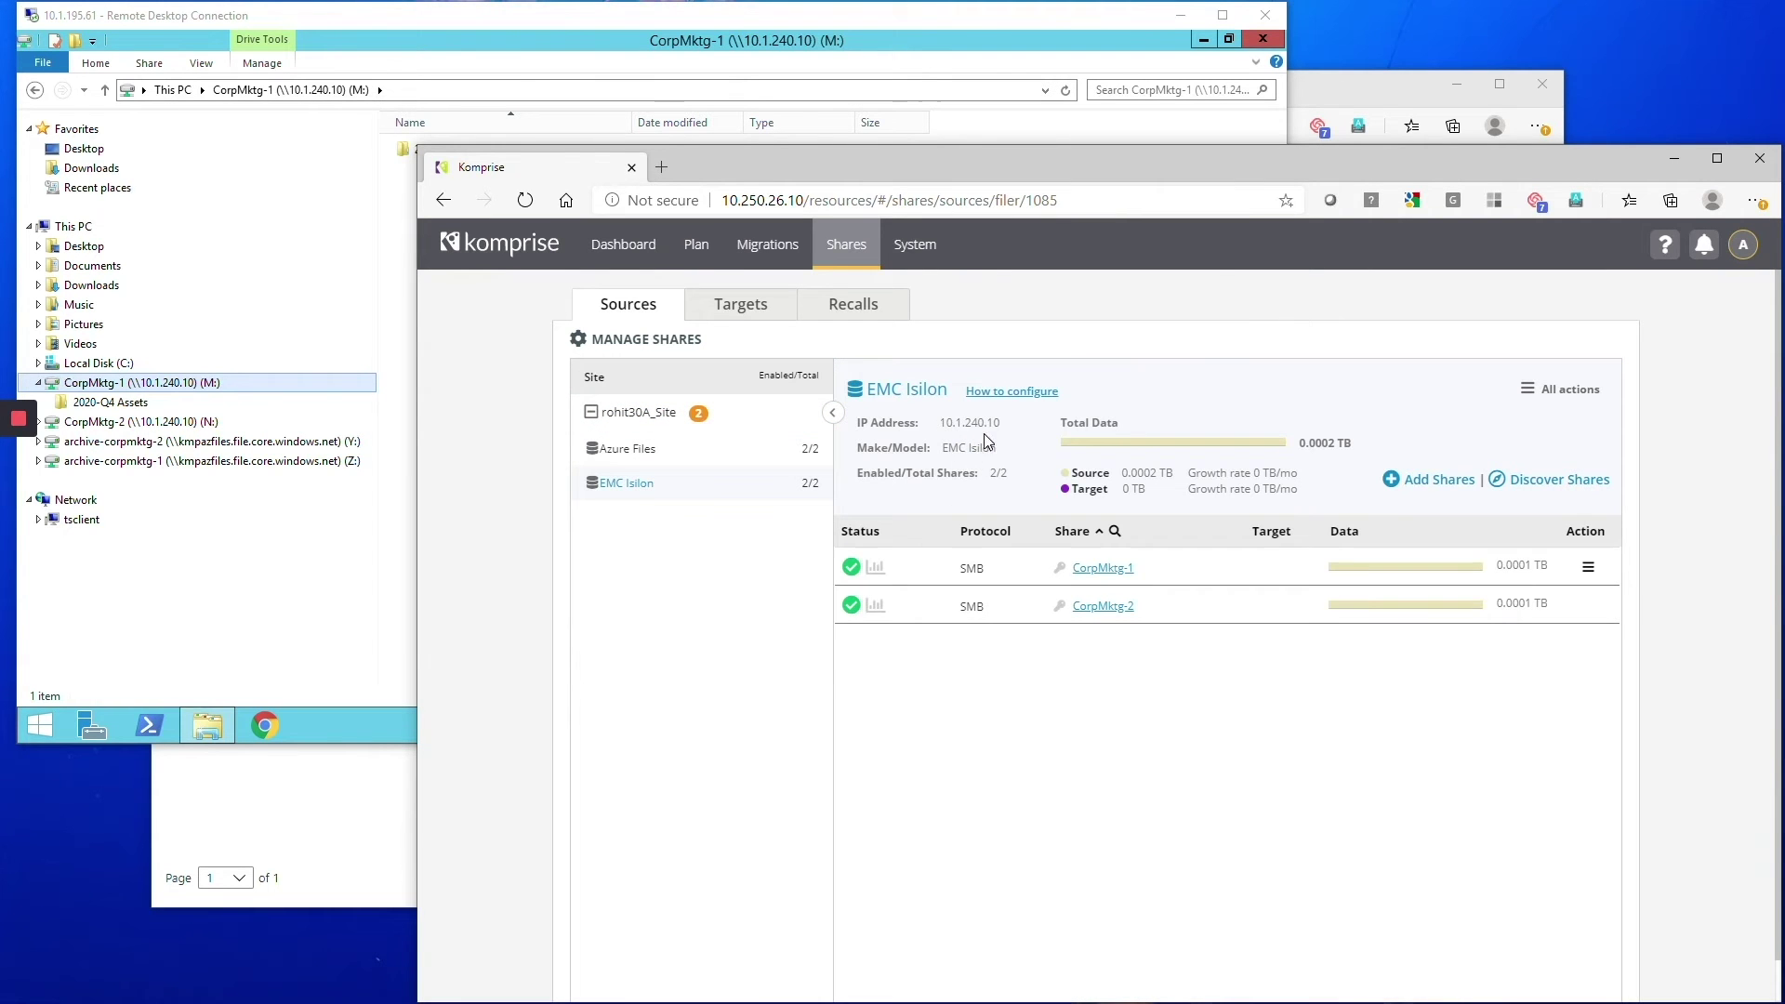
mouse_move(1376, 577)
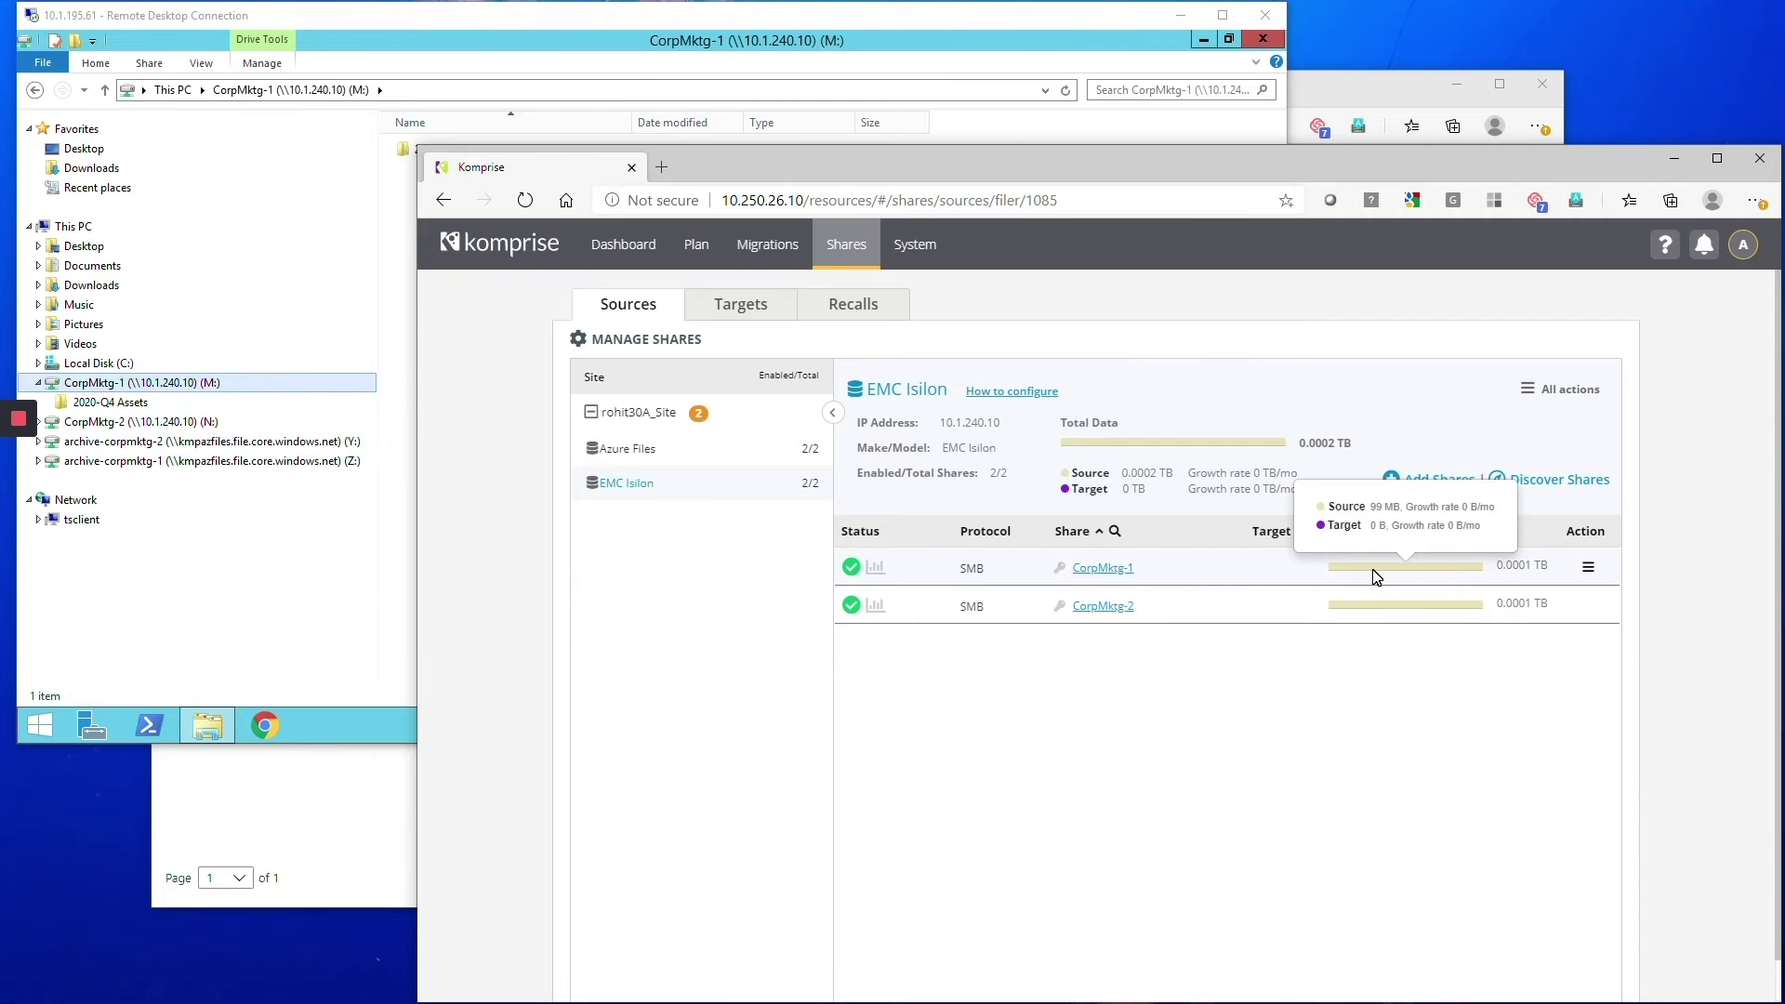
left_click(638, 412)
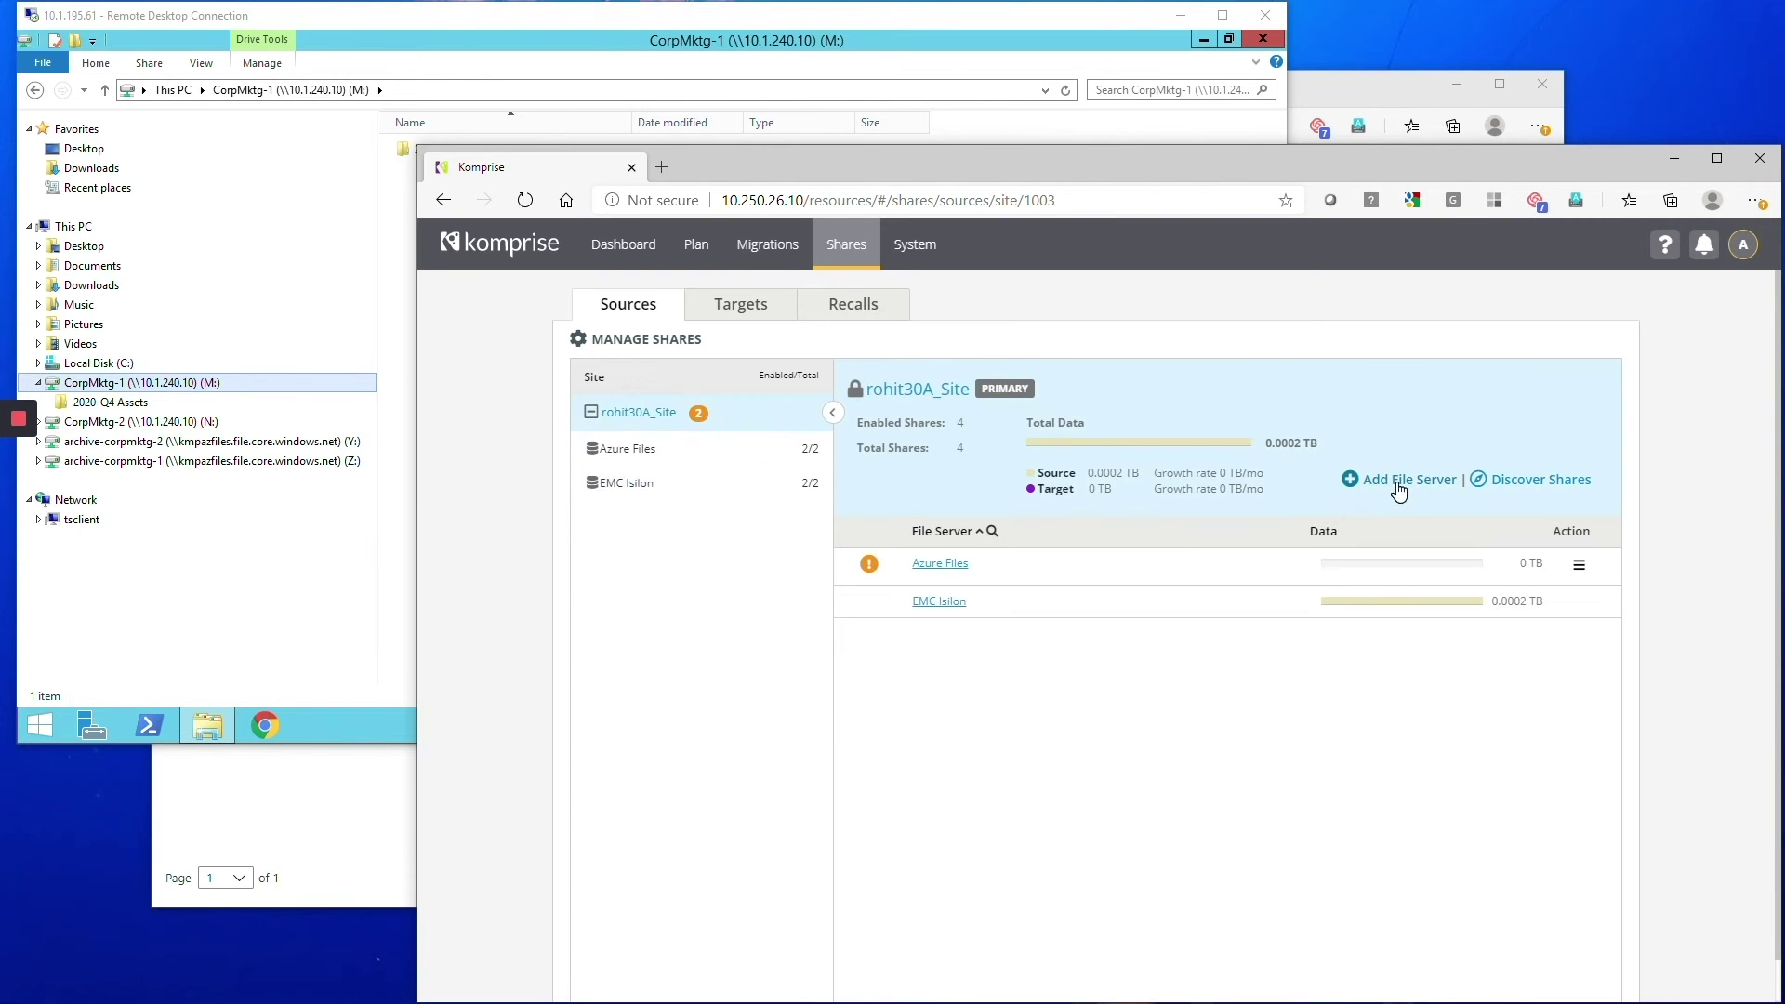
left_click(1398, 483)
left_click(1218, 554)
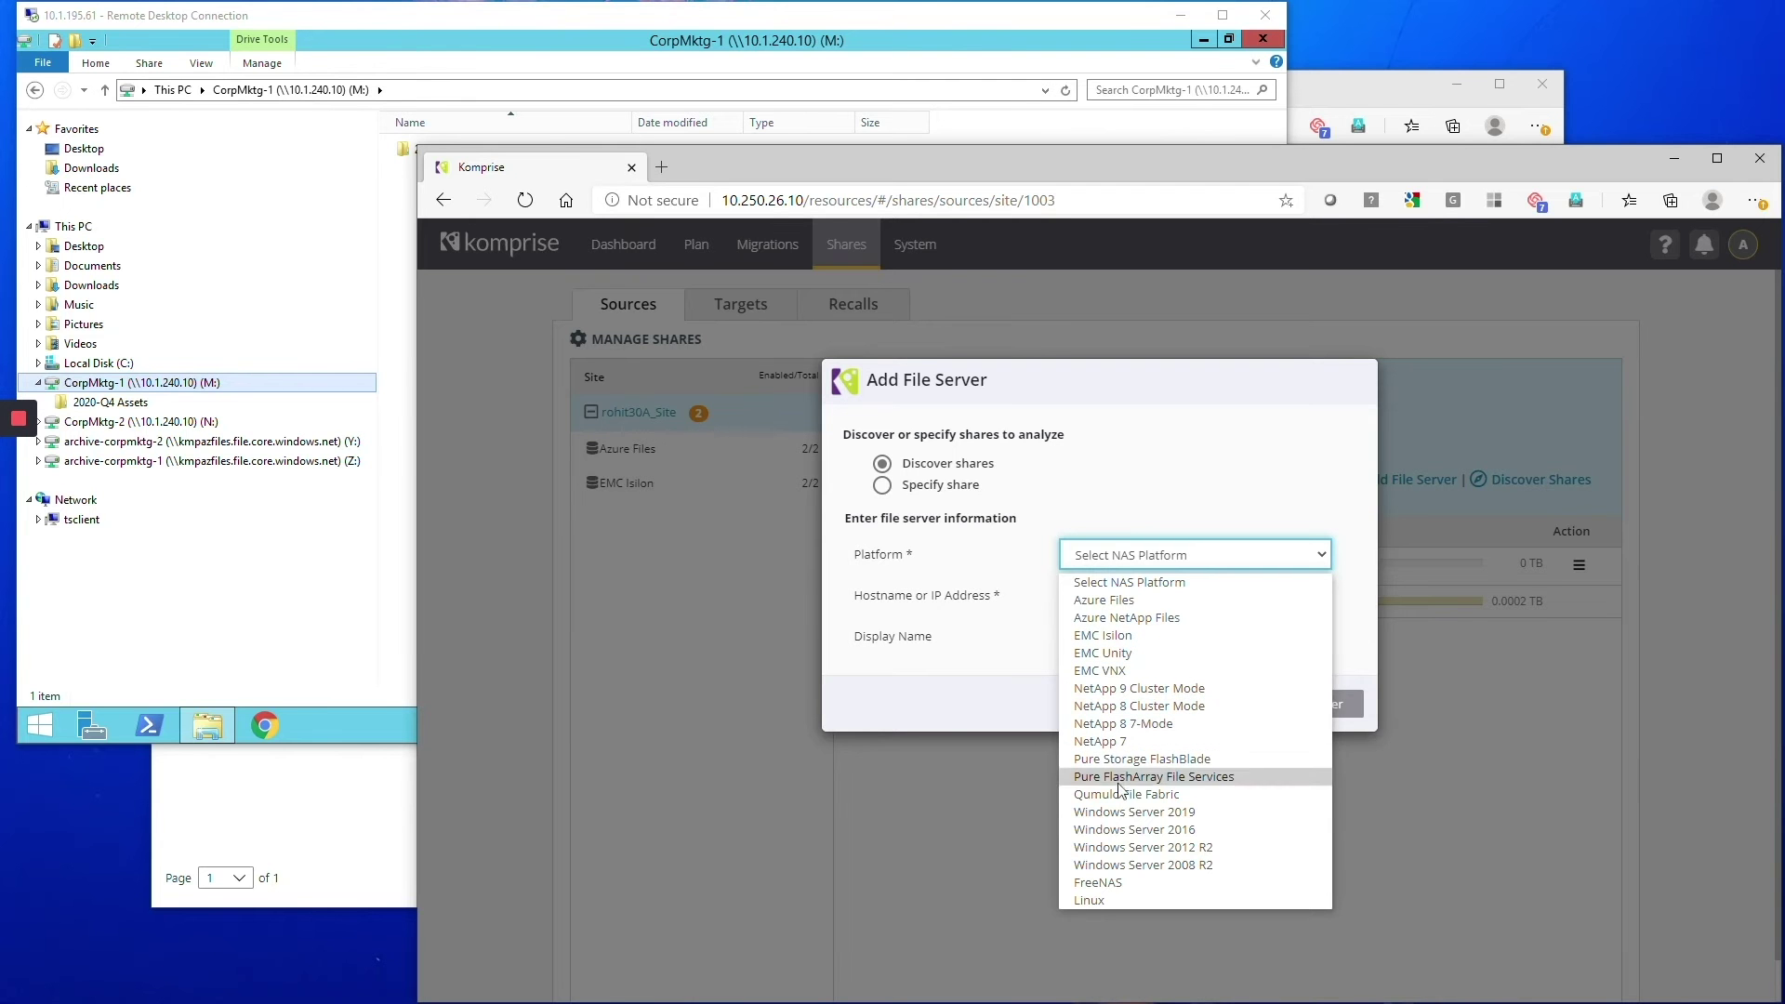
left_click(967, 661)
key("Escape")
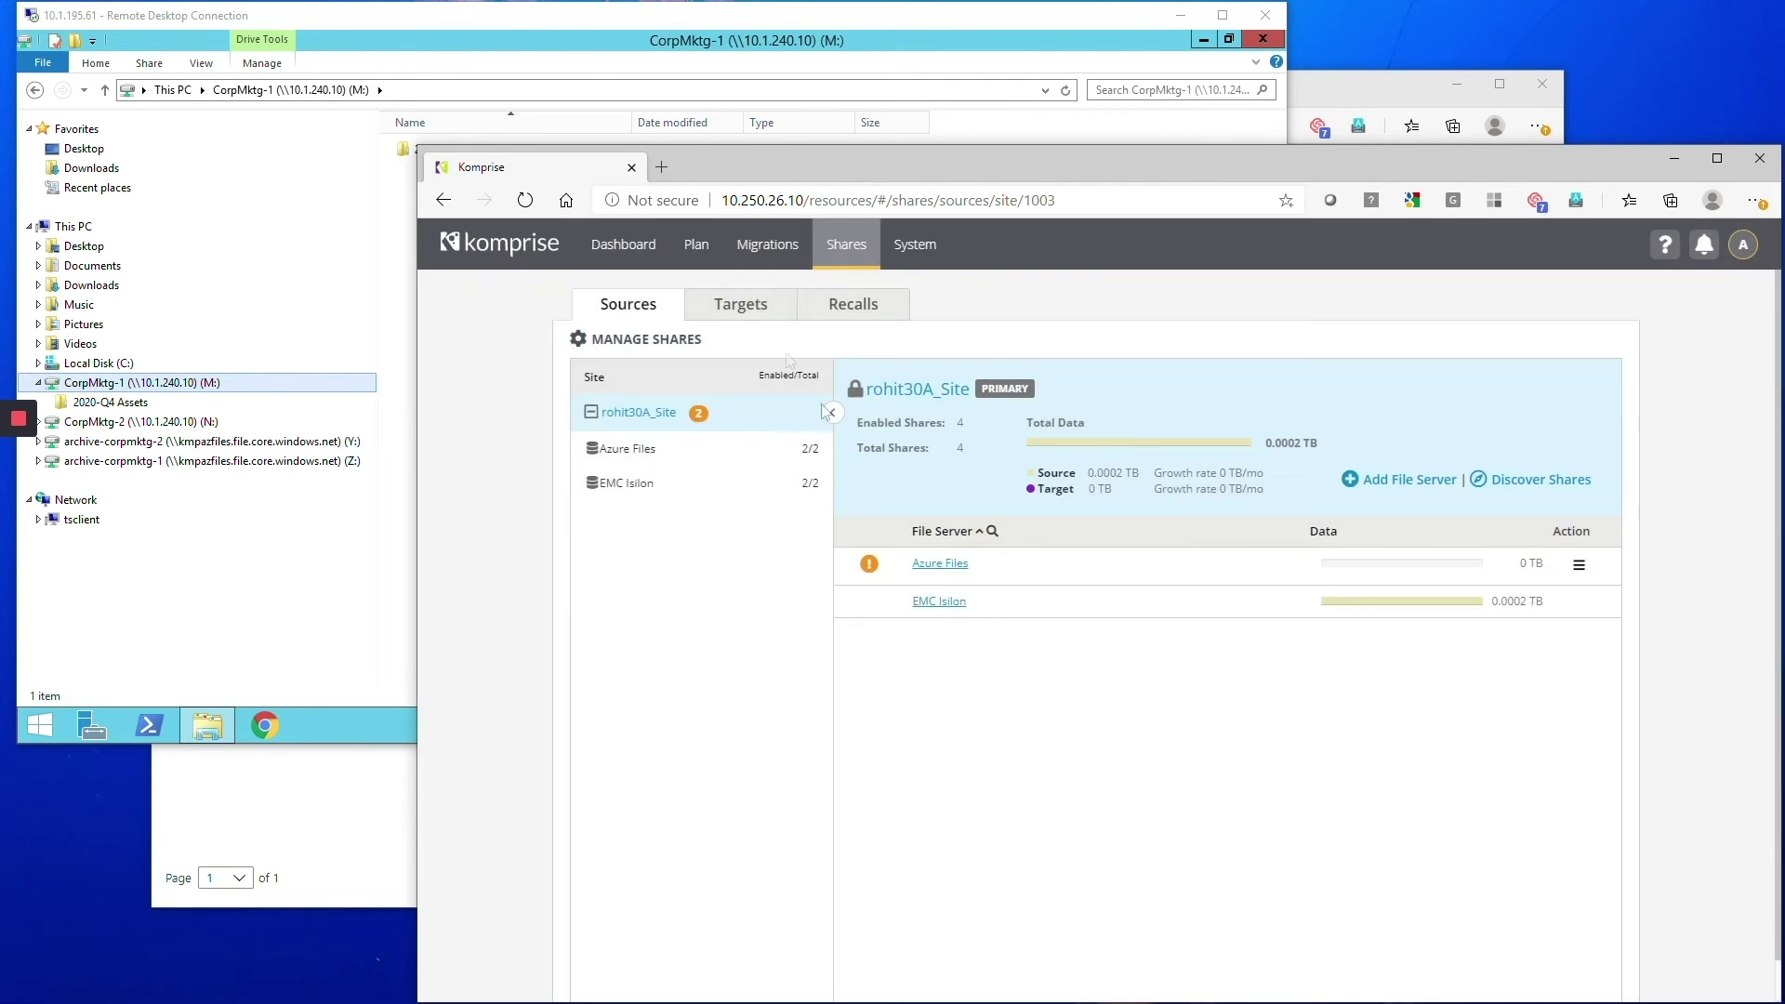
Review the 20 files in 2020-Q4 Assets on CorpMktg-1, then check the empty archive-corpmktg-1 (Z:) drive.
left_click(582, 16)
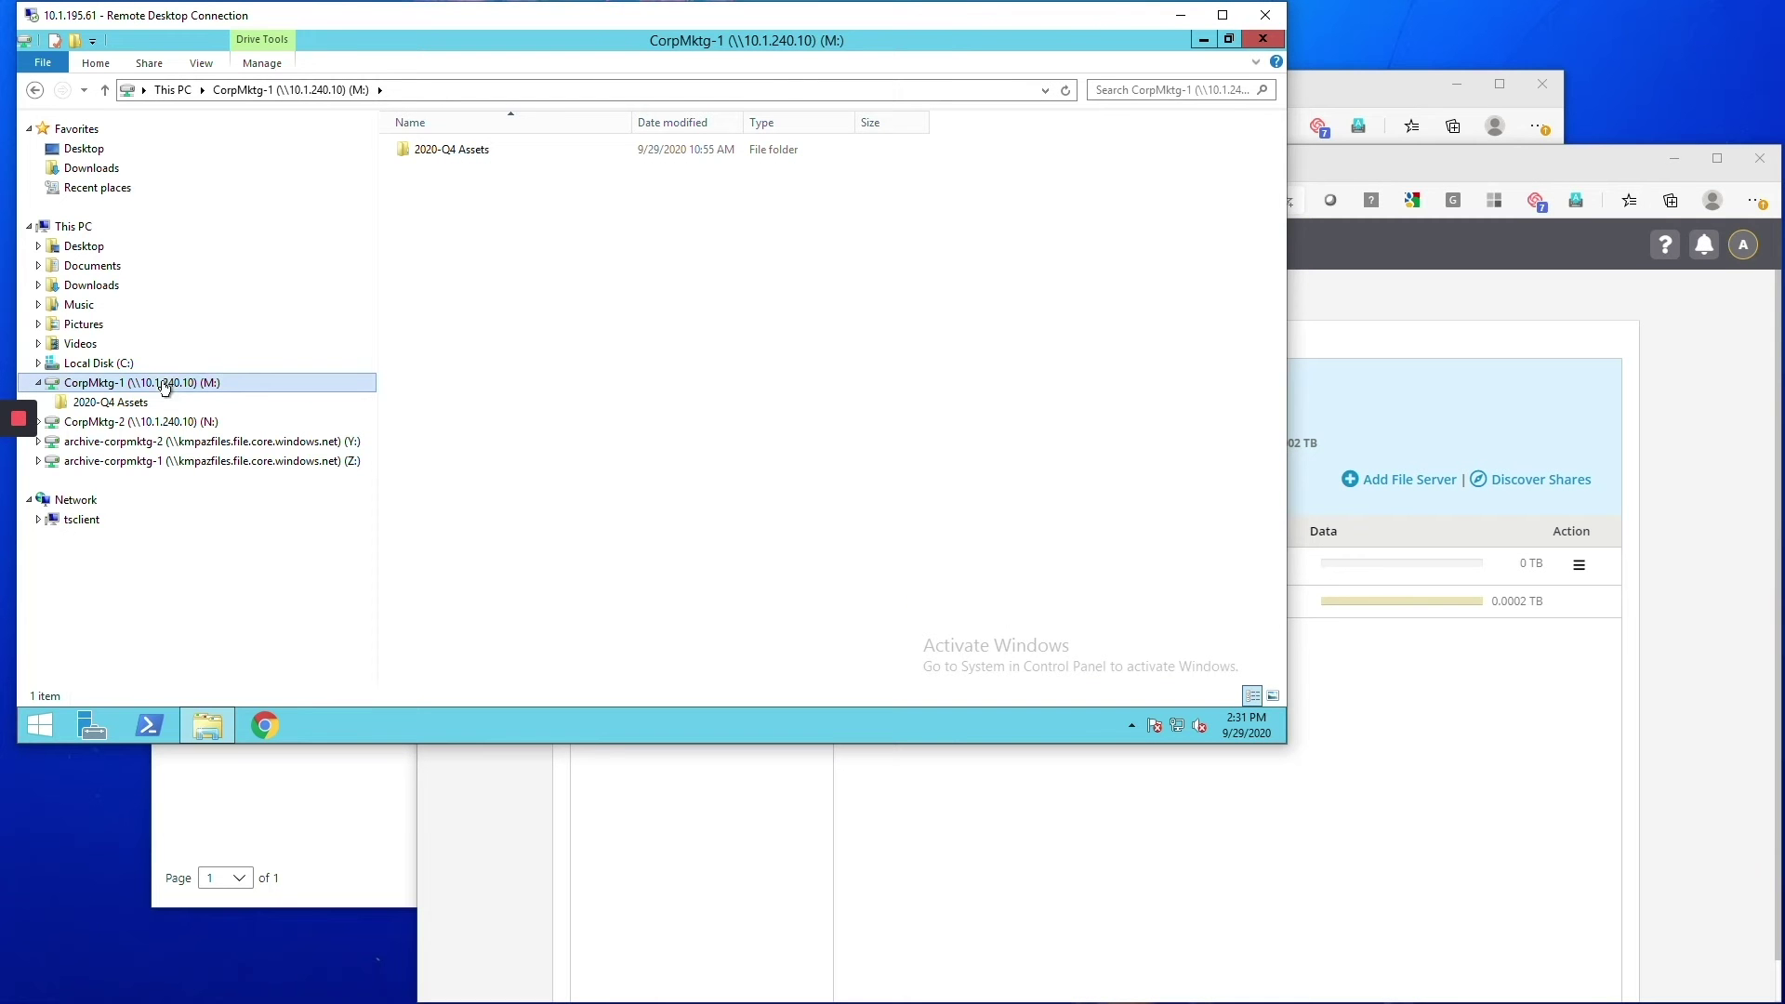
left_click(137, 401)
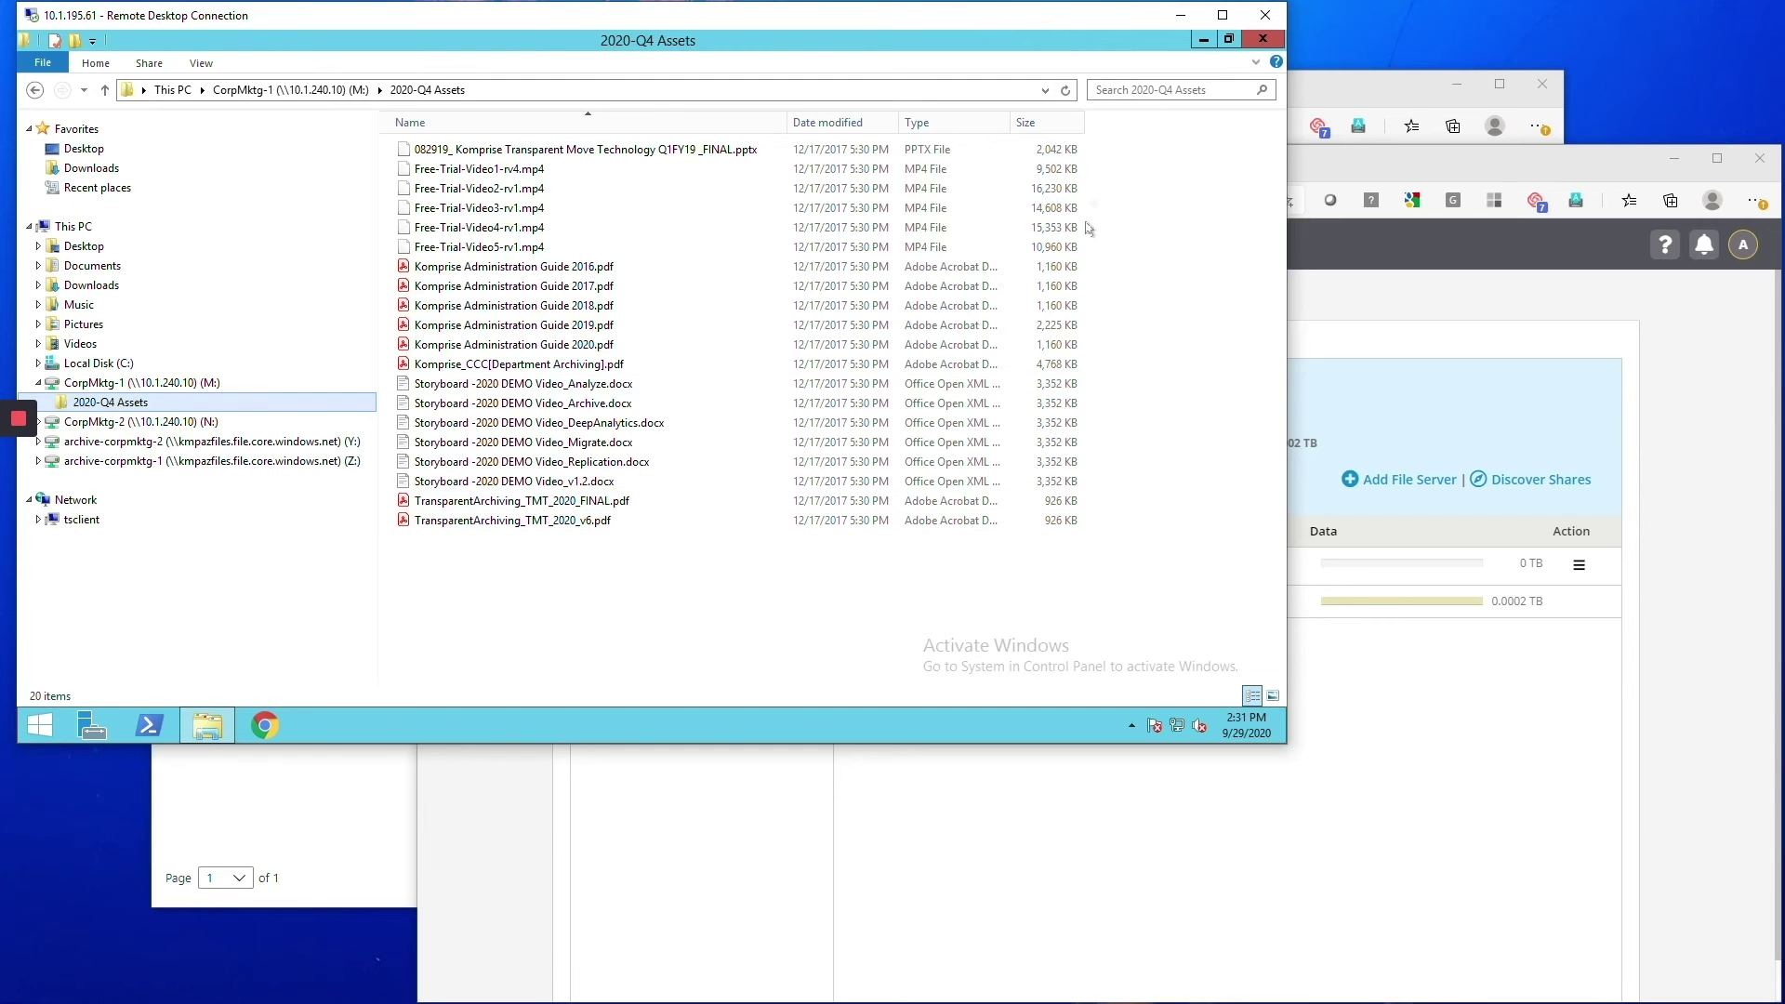
left_click(221, 465)
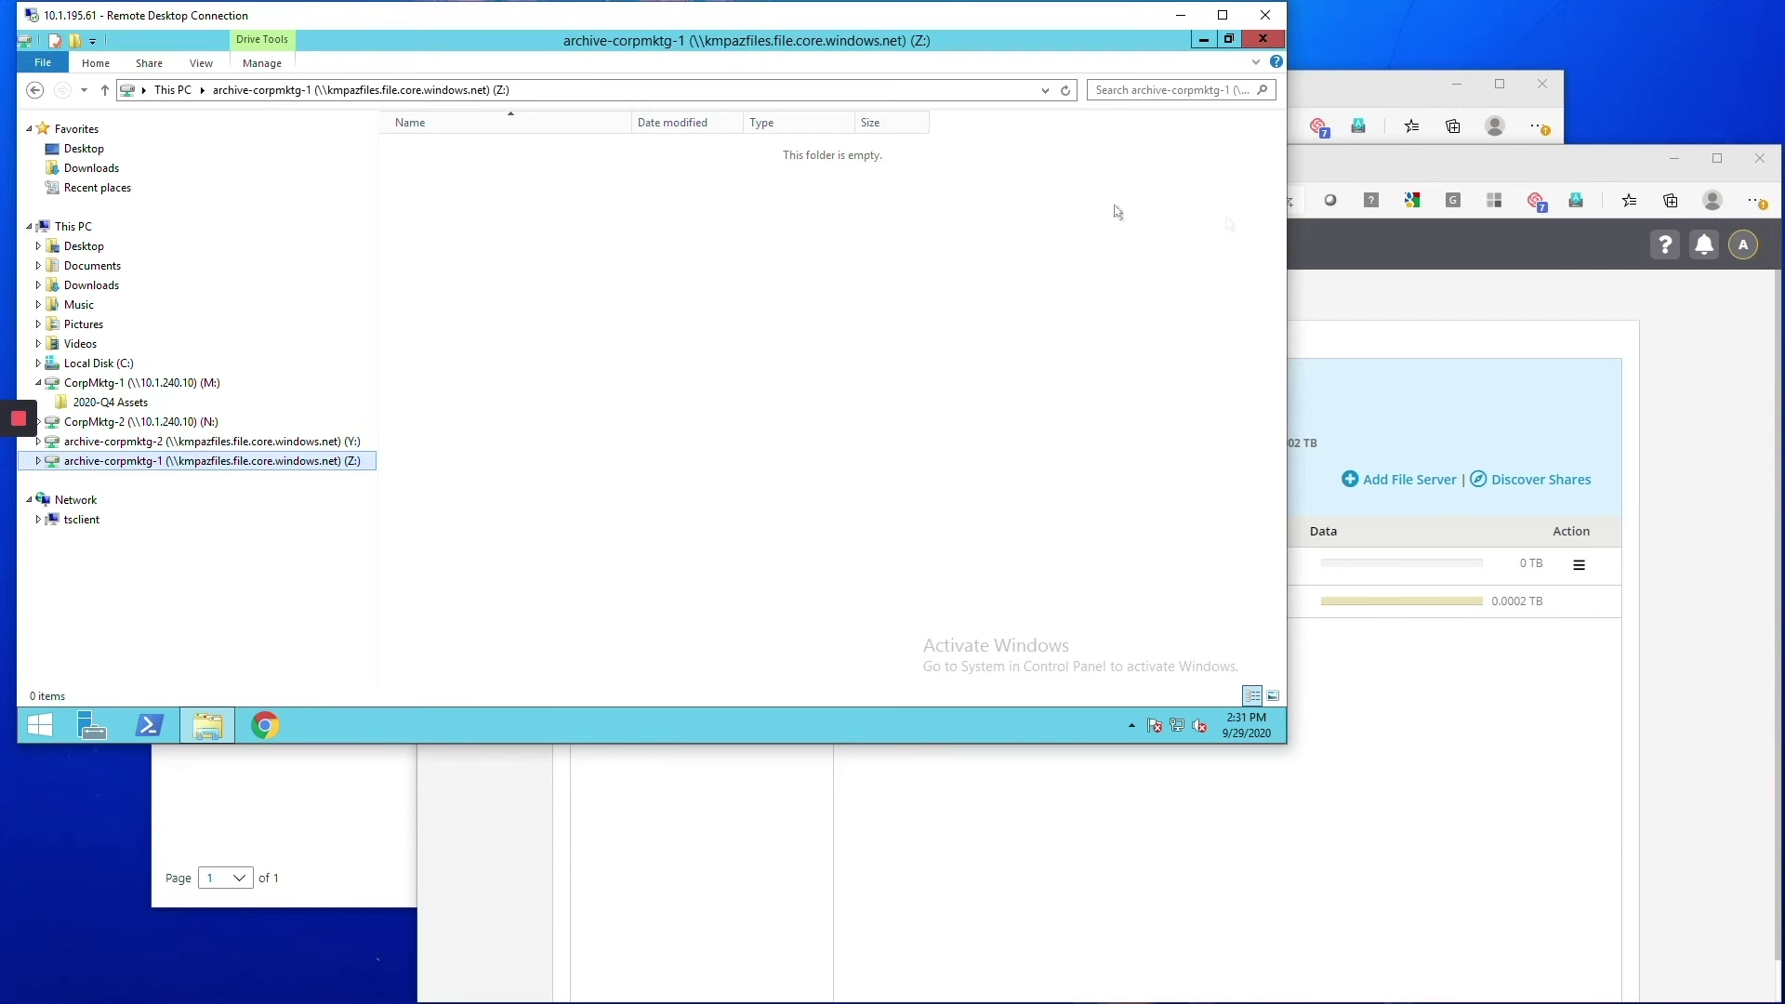
Open the kmpazfiles archive-corpmktg-1 share in the Azure portal to confirm it's empty, then return to Komprise.
left_click(1394, 93)
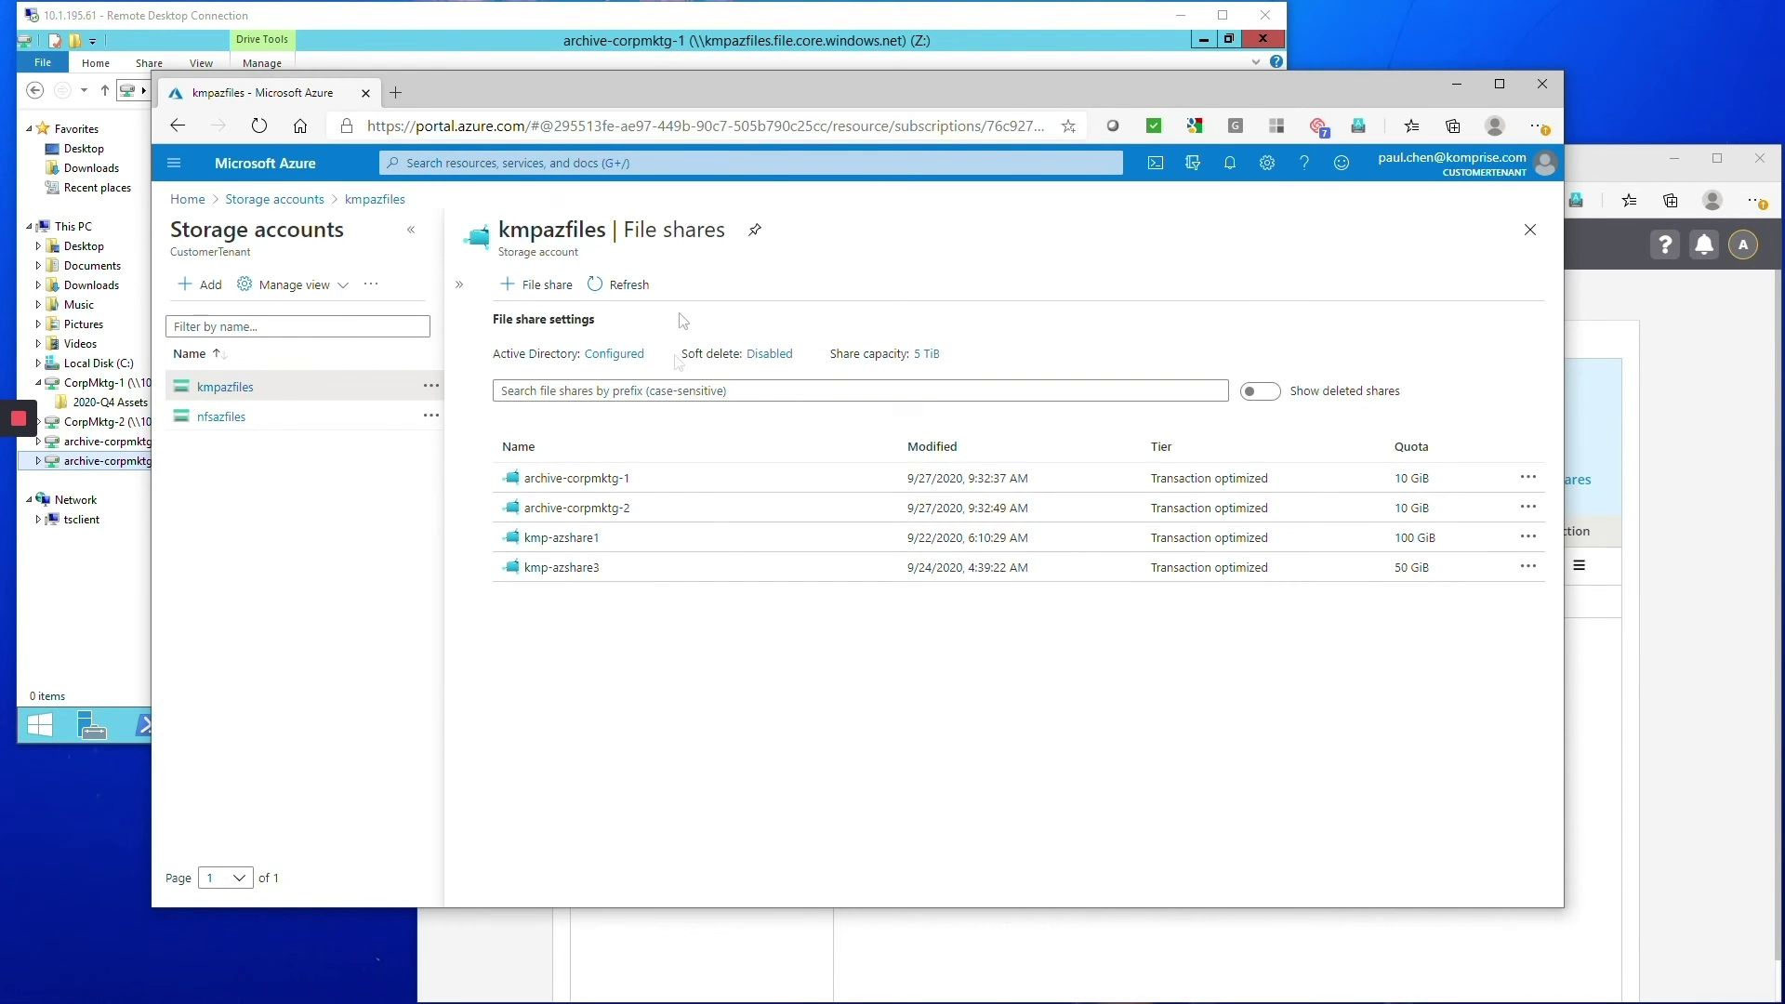
left_click(598, 478)
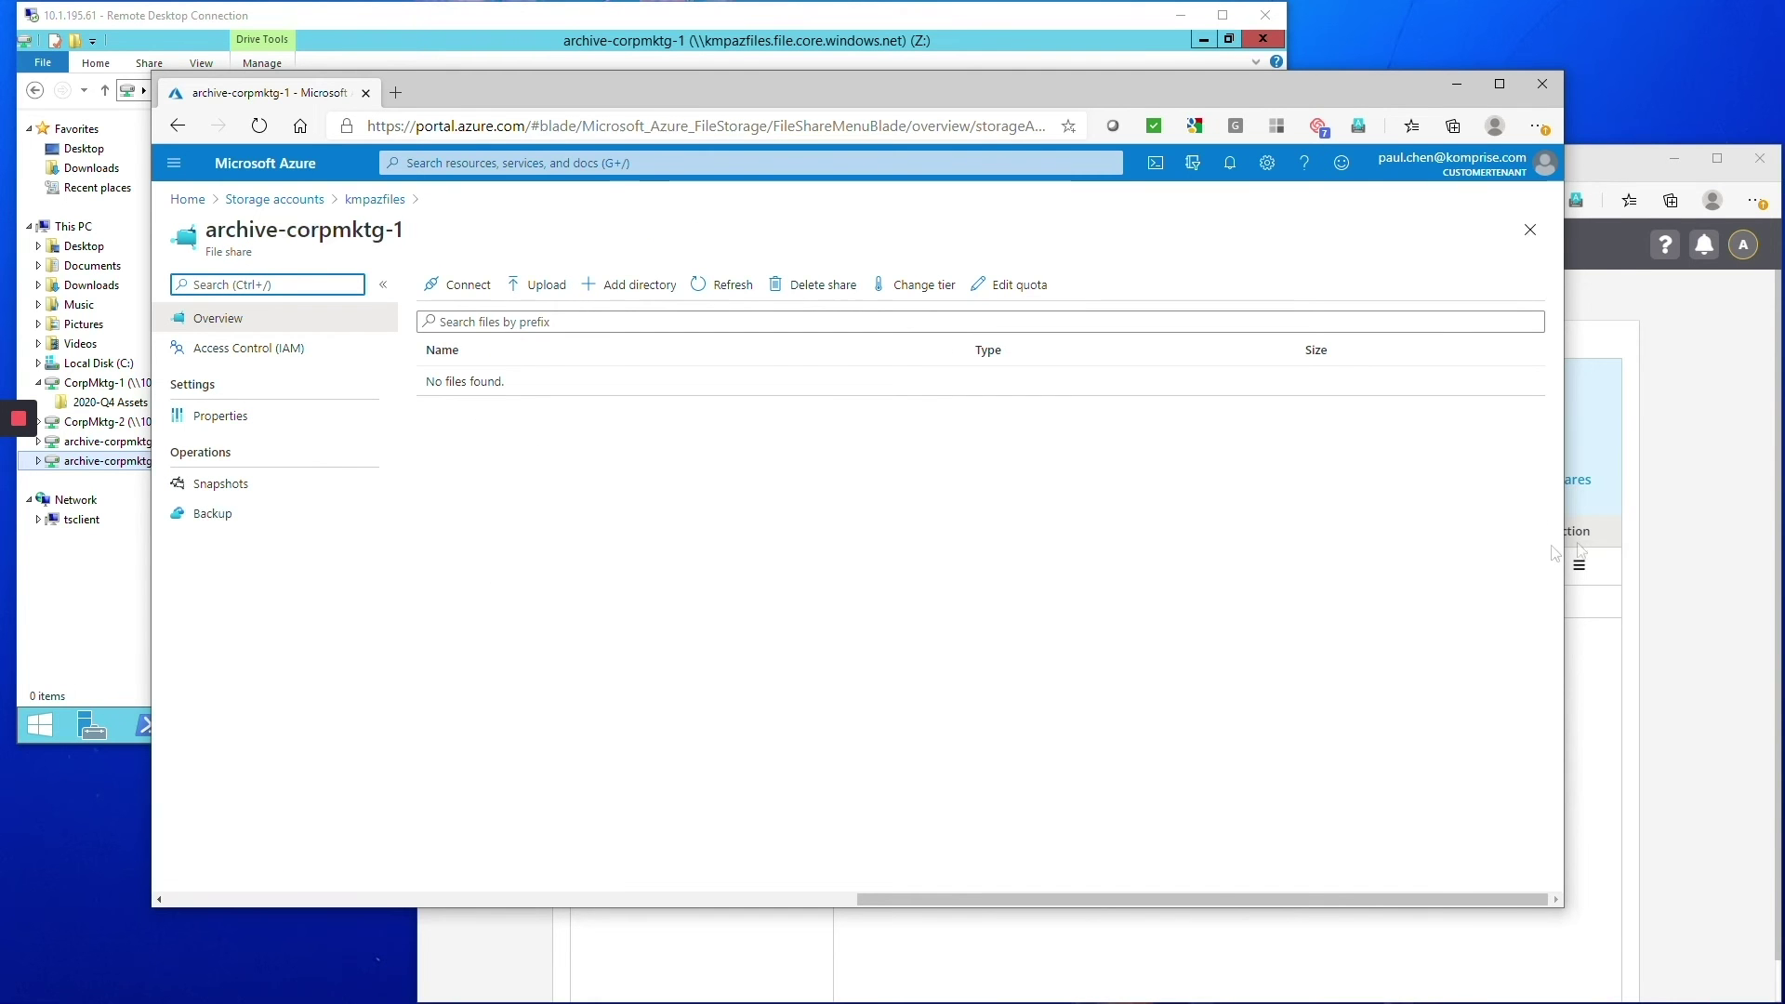
left_click(1654, 513)
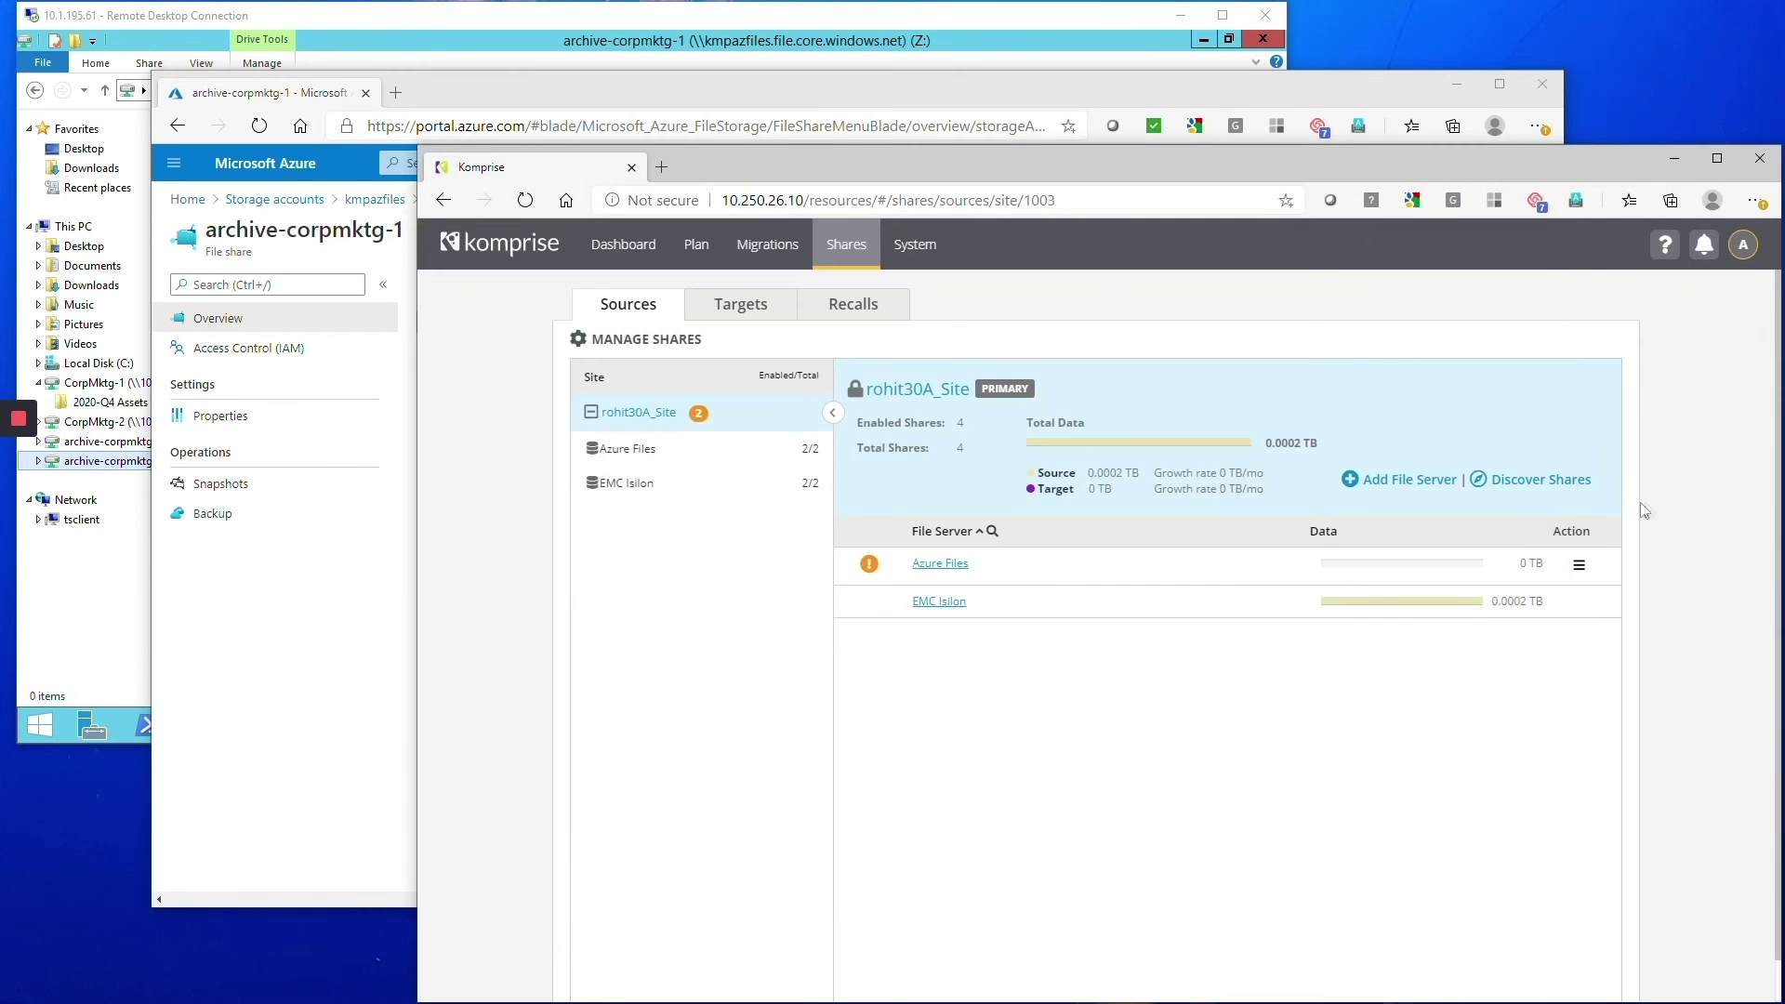
Begin a new migration with the EMC Isilon CorpMktg-1 share as its source.
left_click(767, 244)
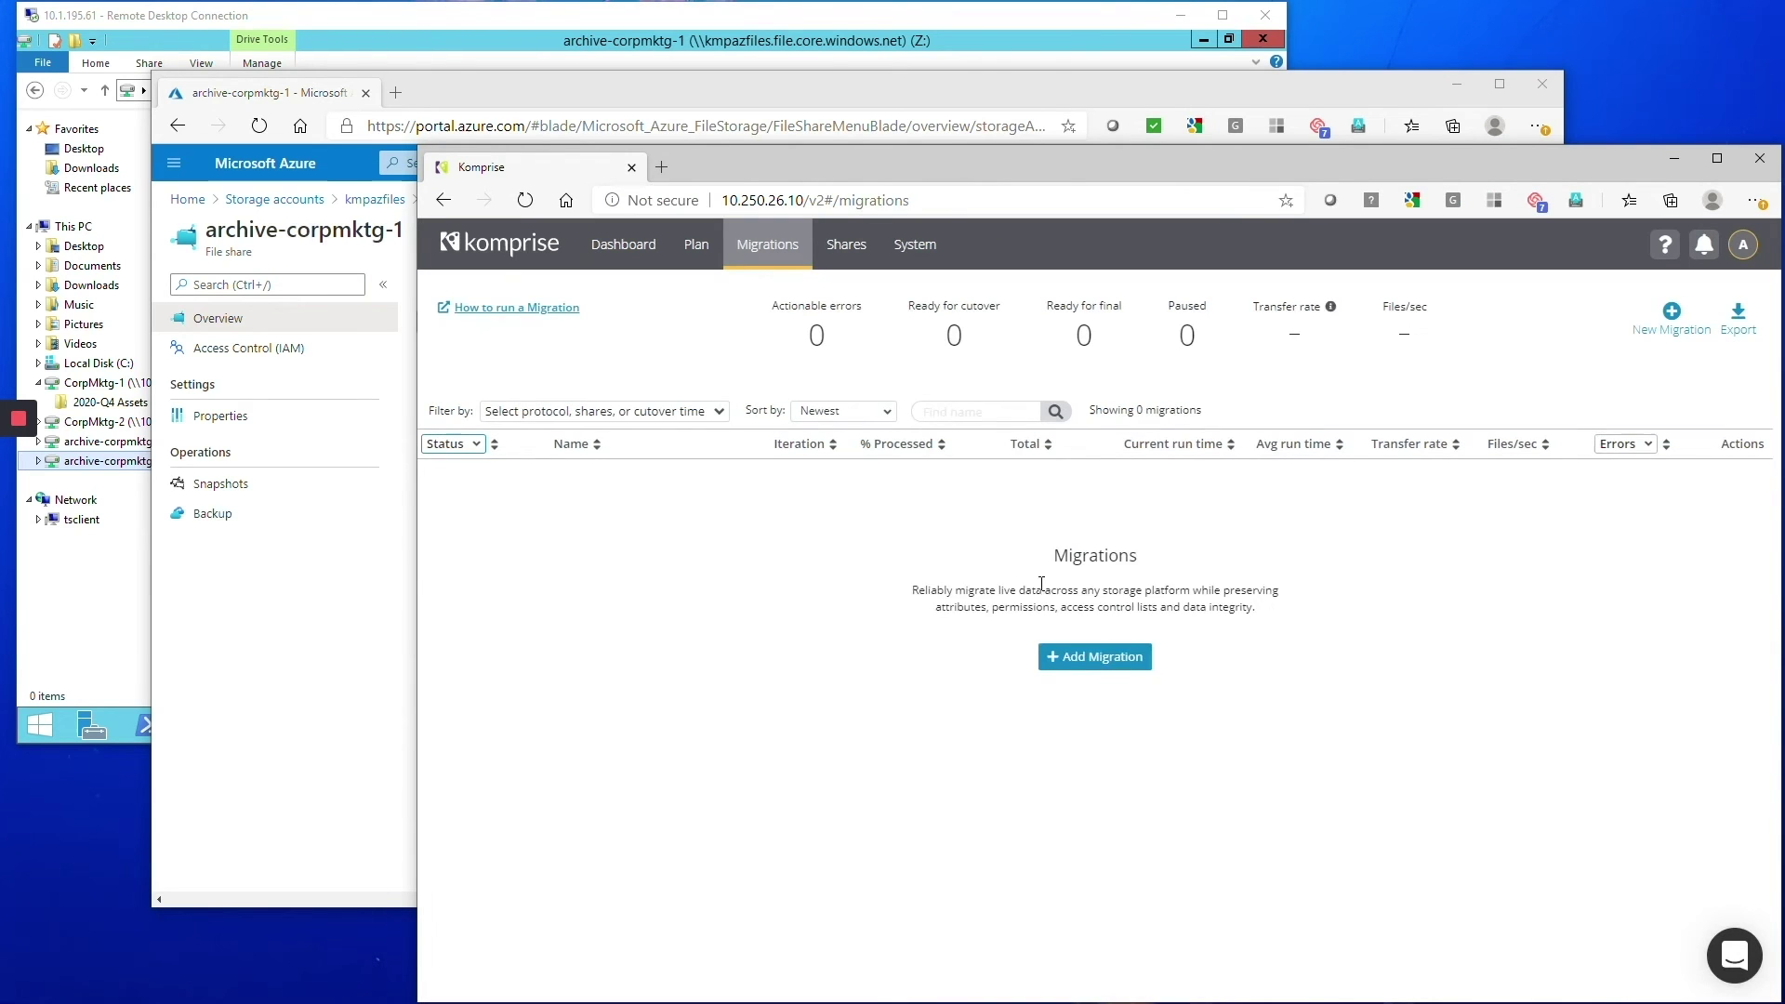
left_click(1100, 663)
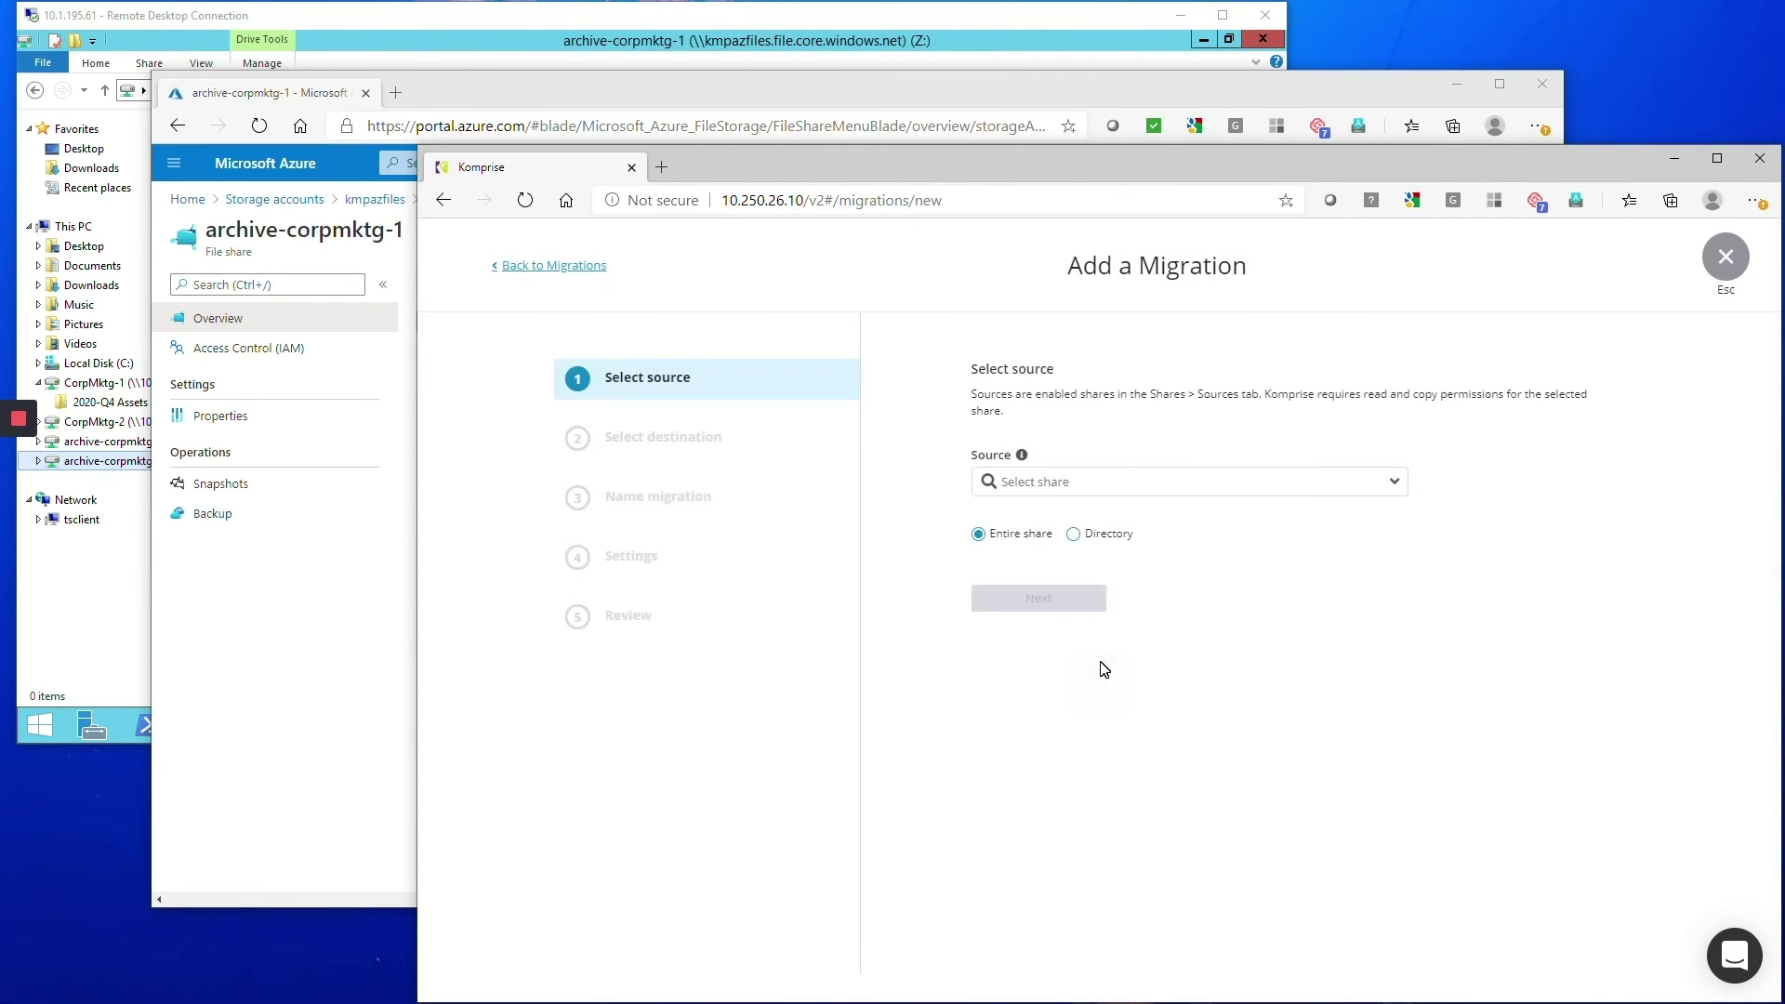
left_click(1055, 483)
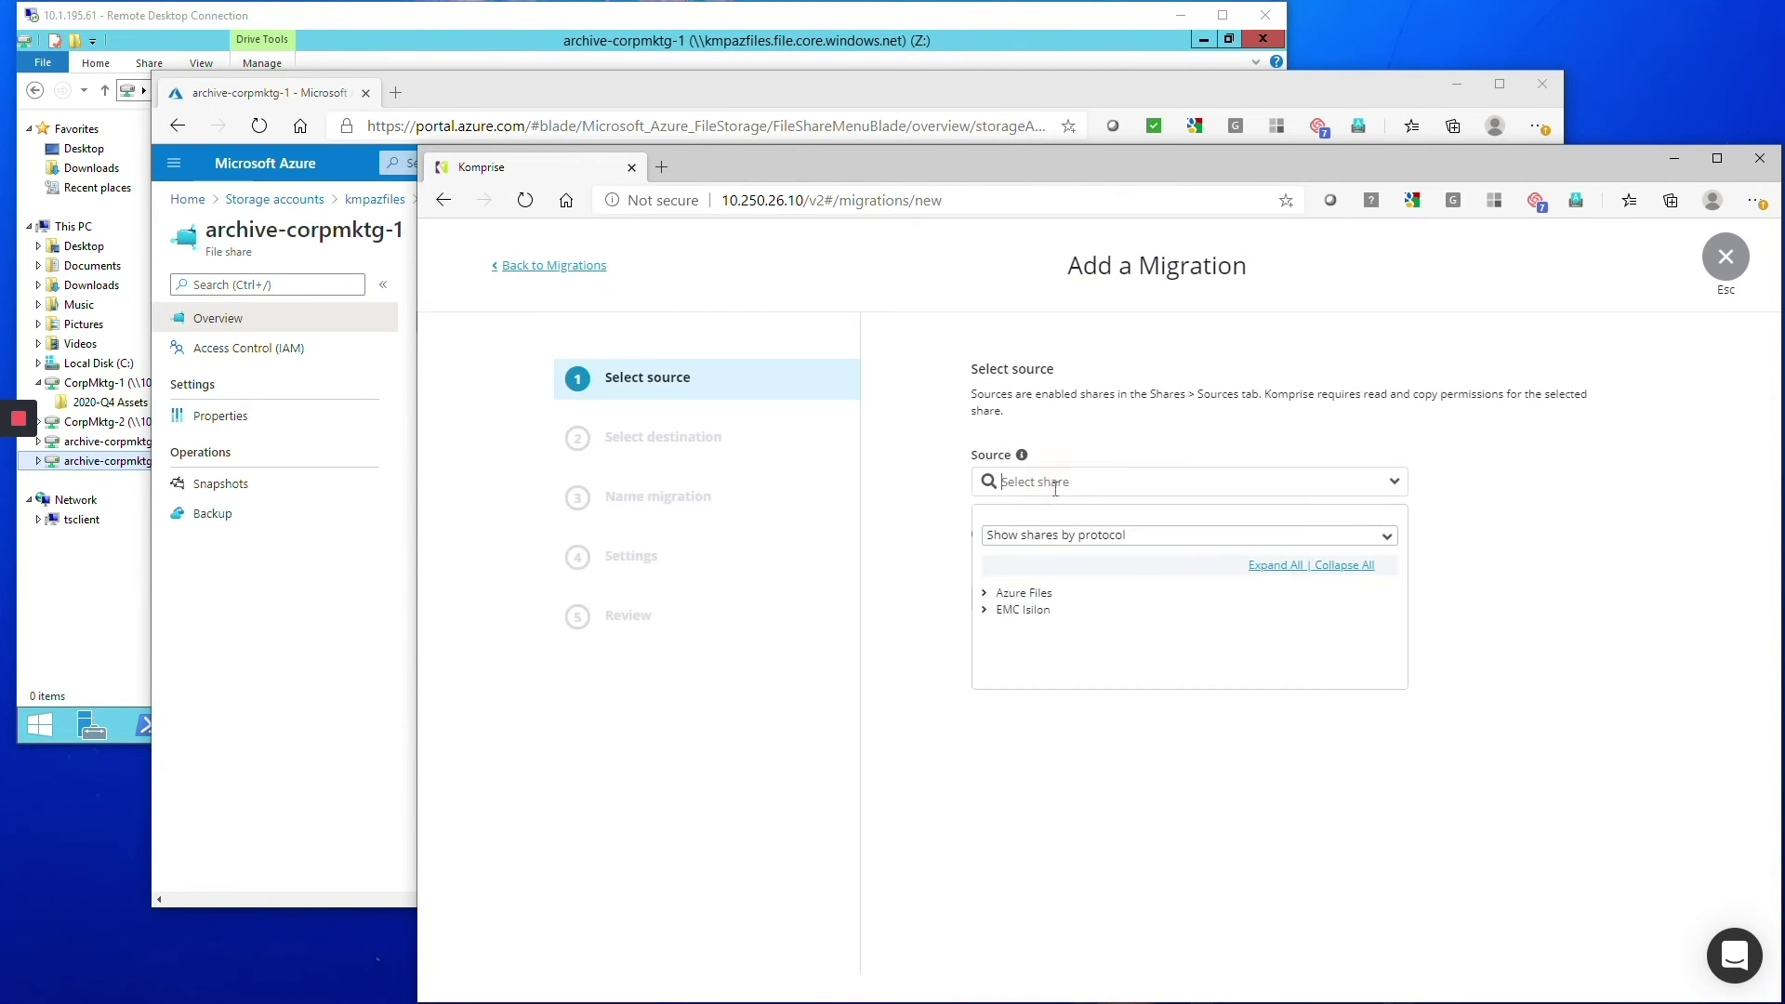
left_click(1036, 610)
left_click(1043, 628)
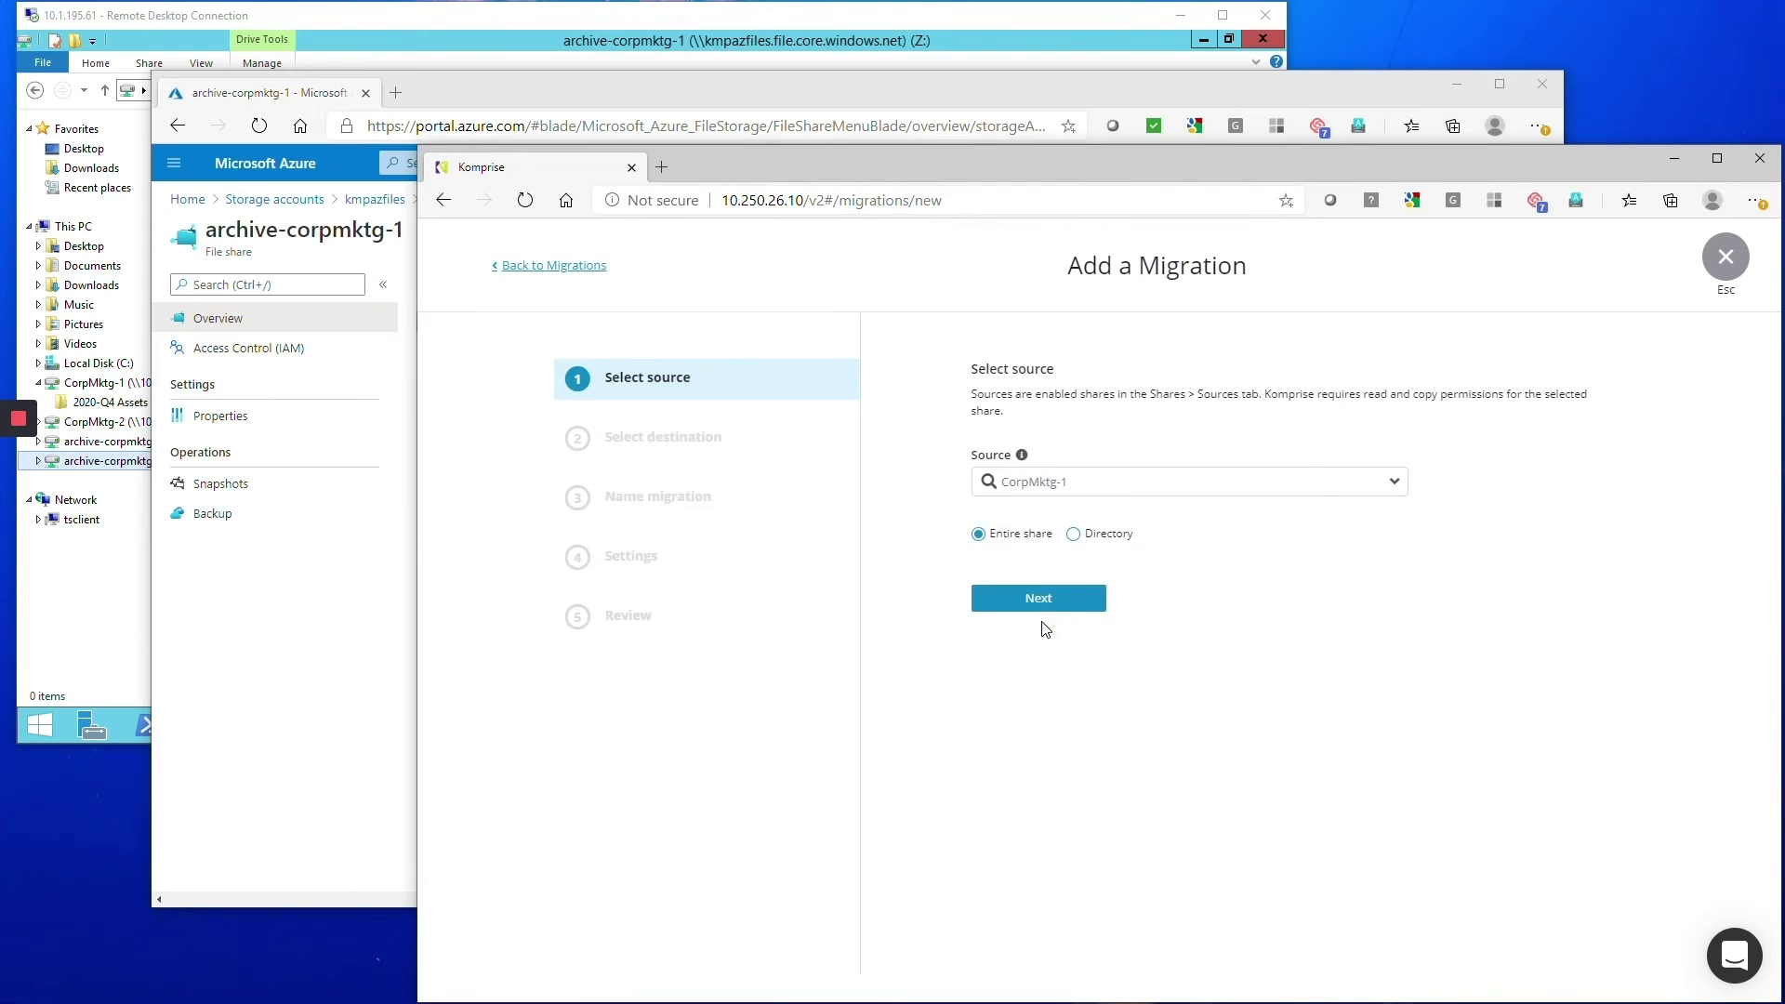
left_click(1048, 599)
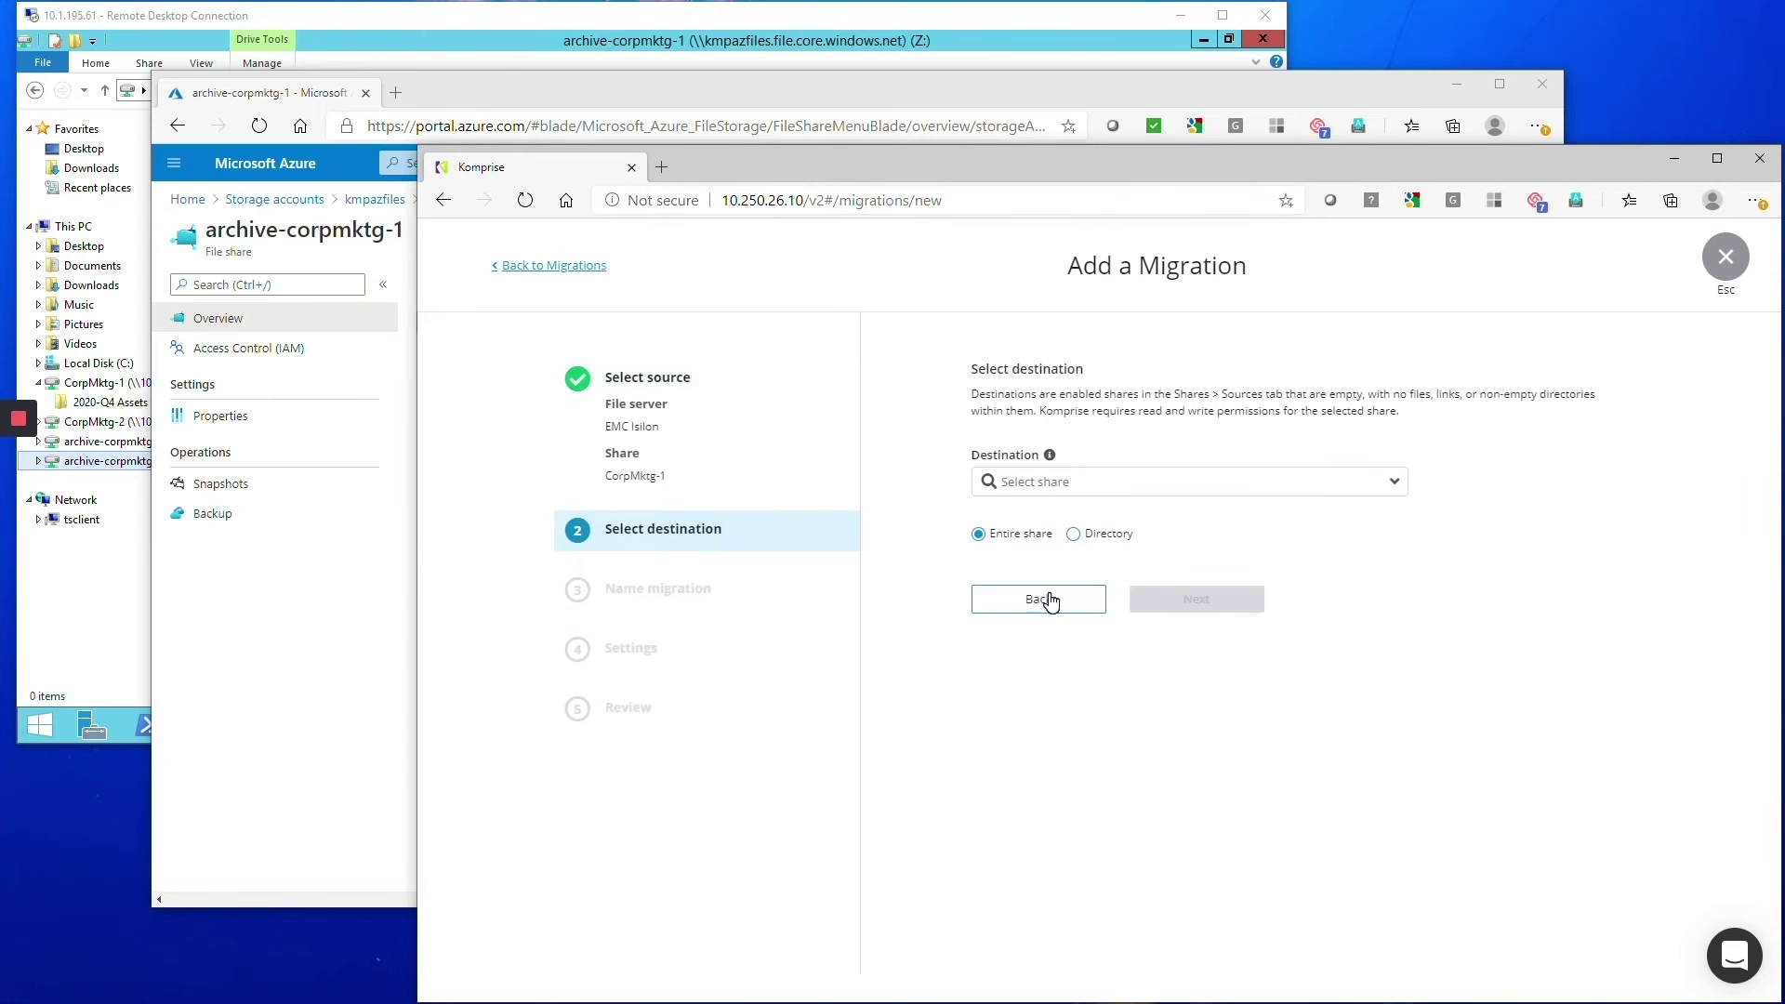
Set Azure Files archive-corpmktg-1 as destination, keep the name CorpMktg-1 and both settings, and start it.
left_click(1018, 481)
left_click(1036, 562)
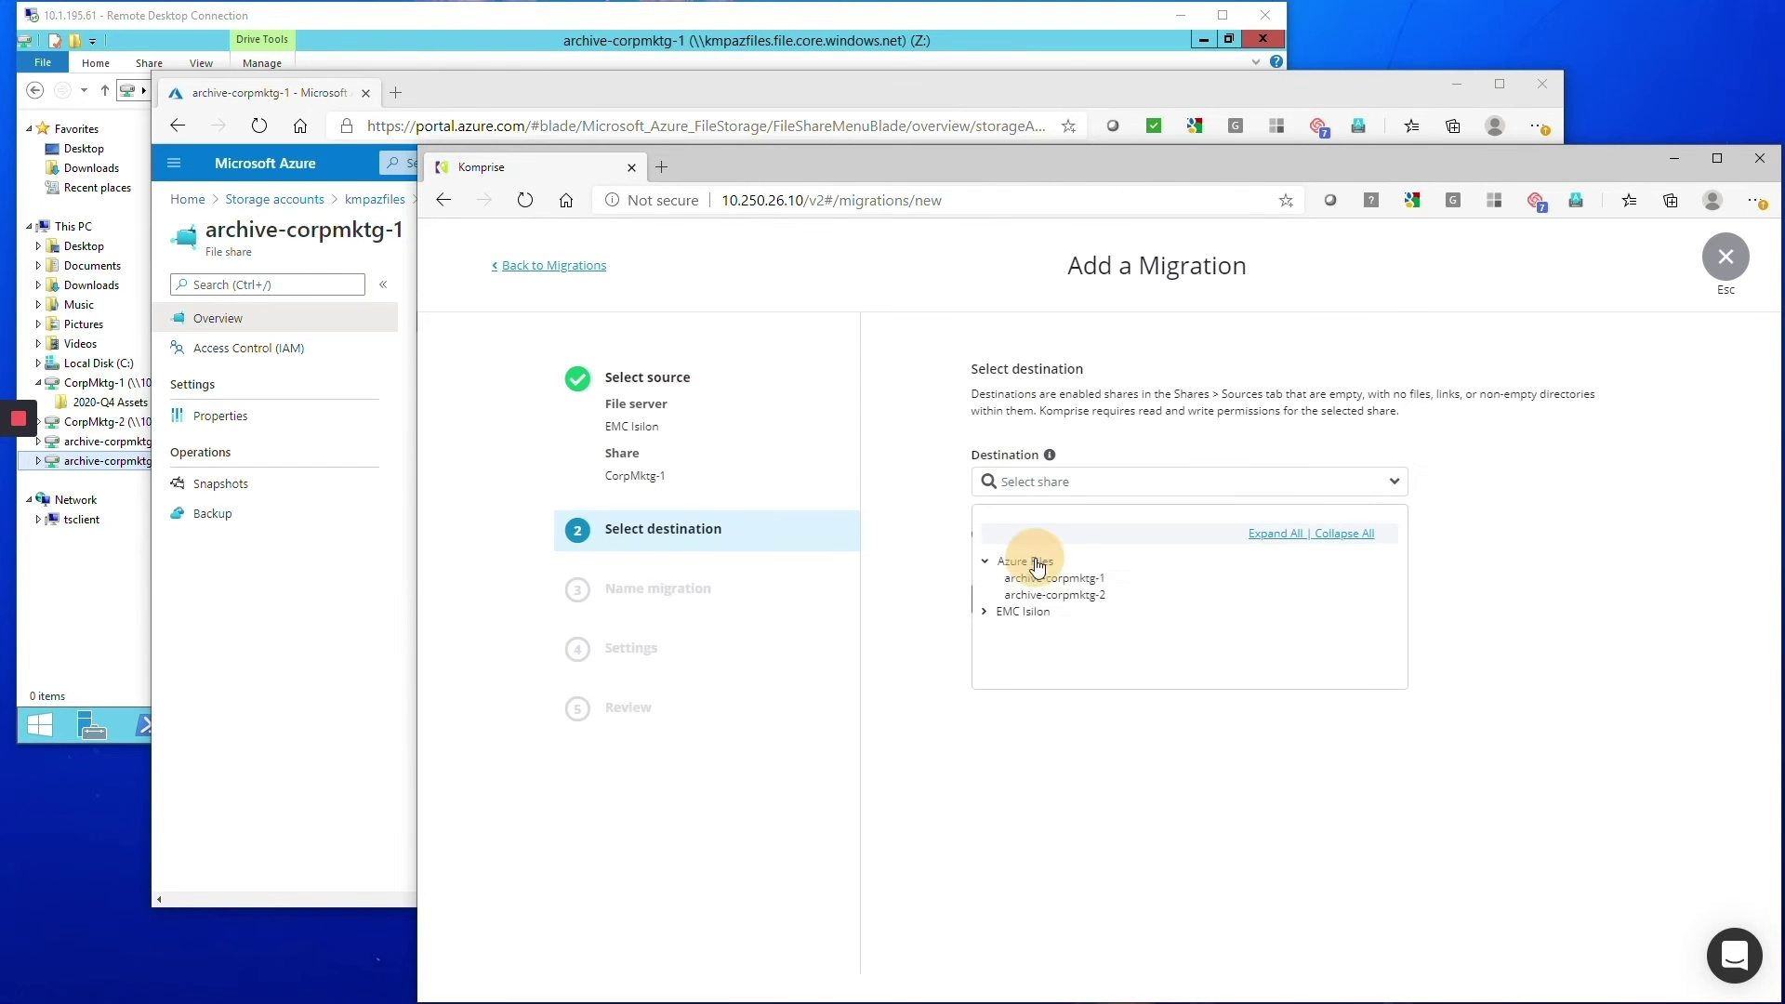
left_click(1061, 578)
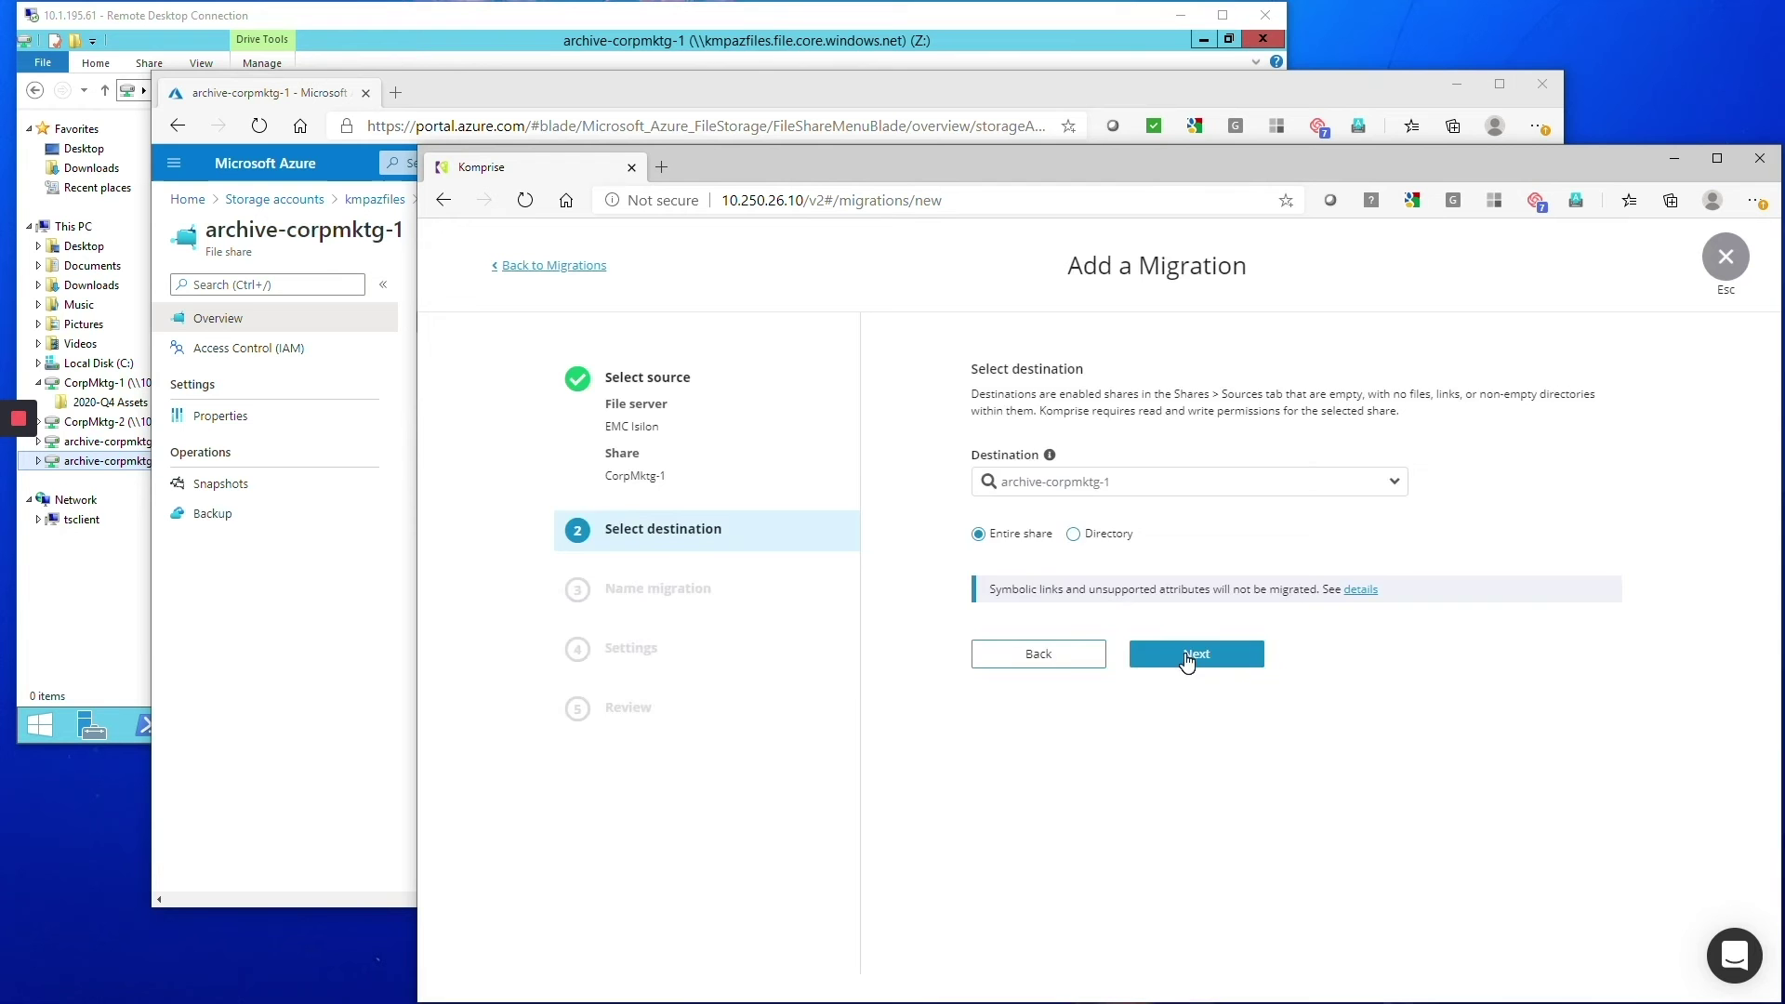
left_click(1188, 656)
left_click(1184, 525)
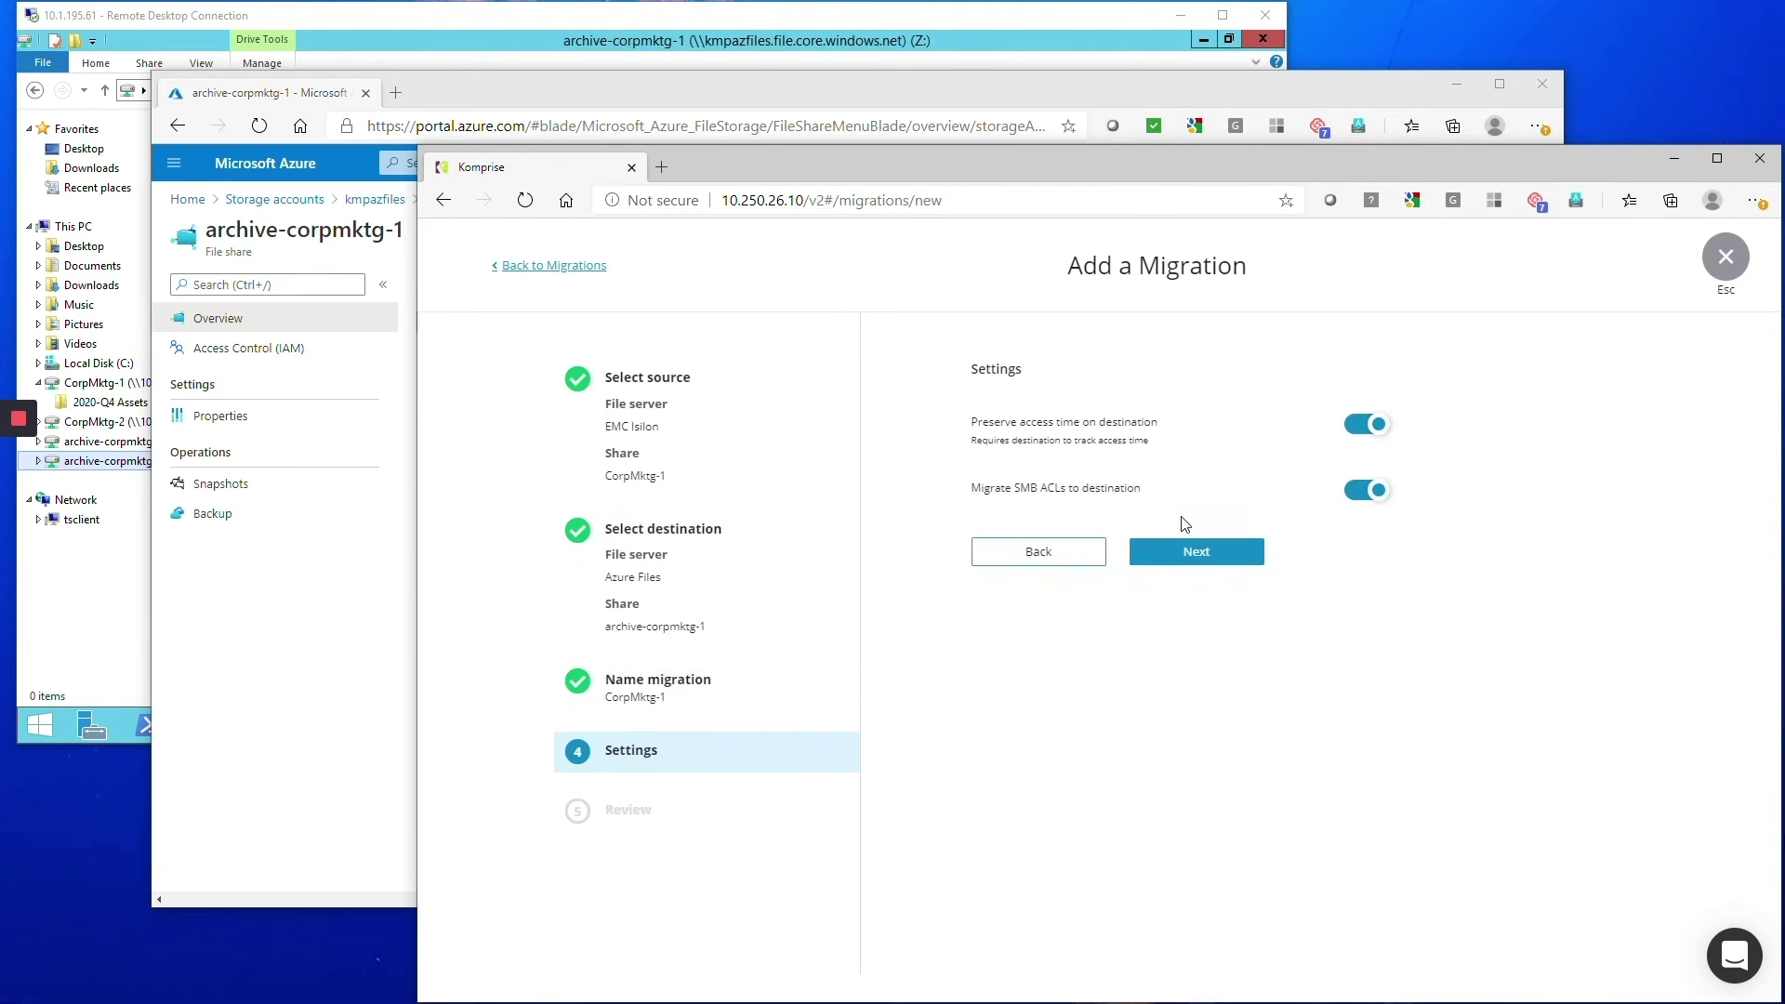
left_click(1201, 559)
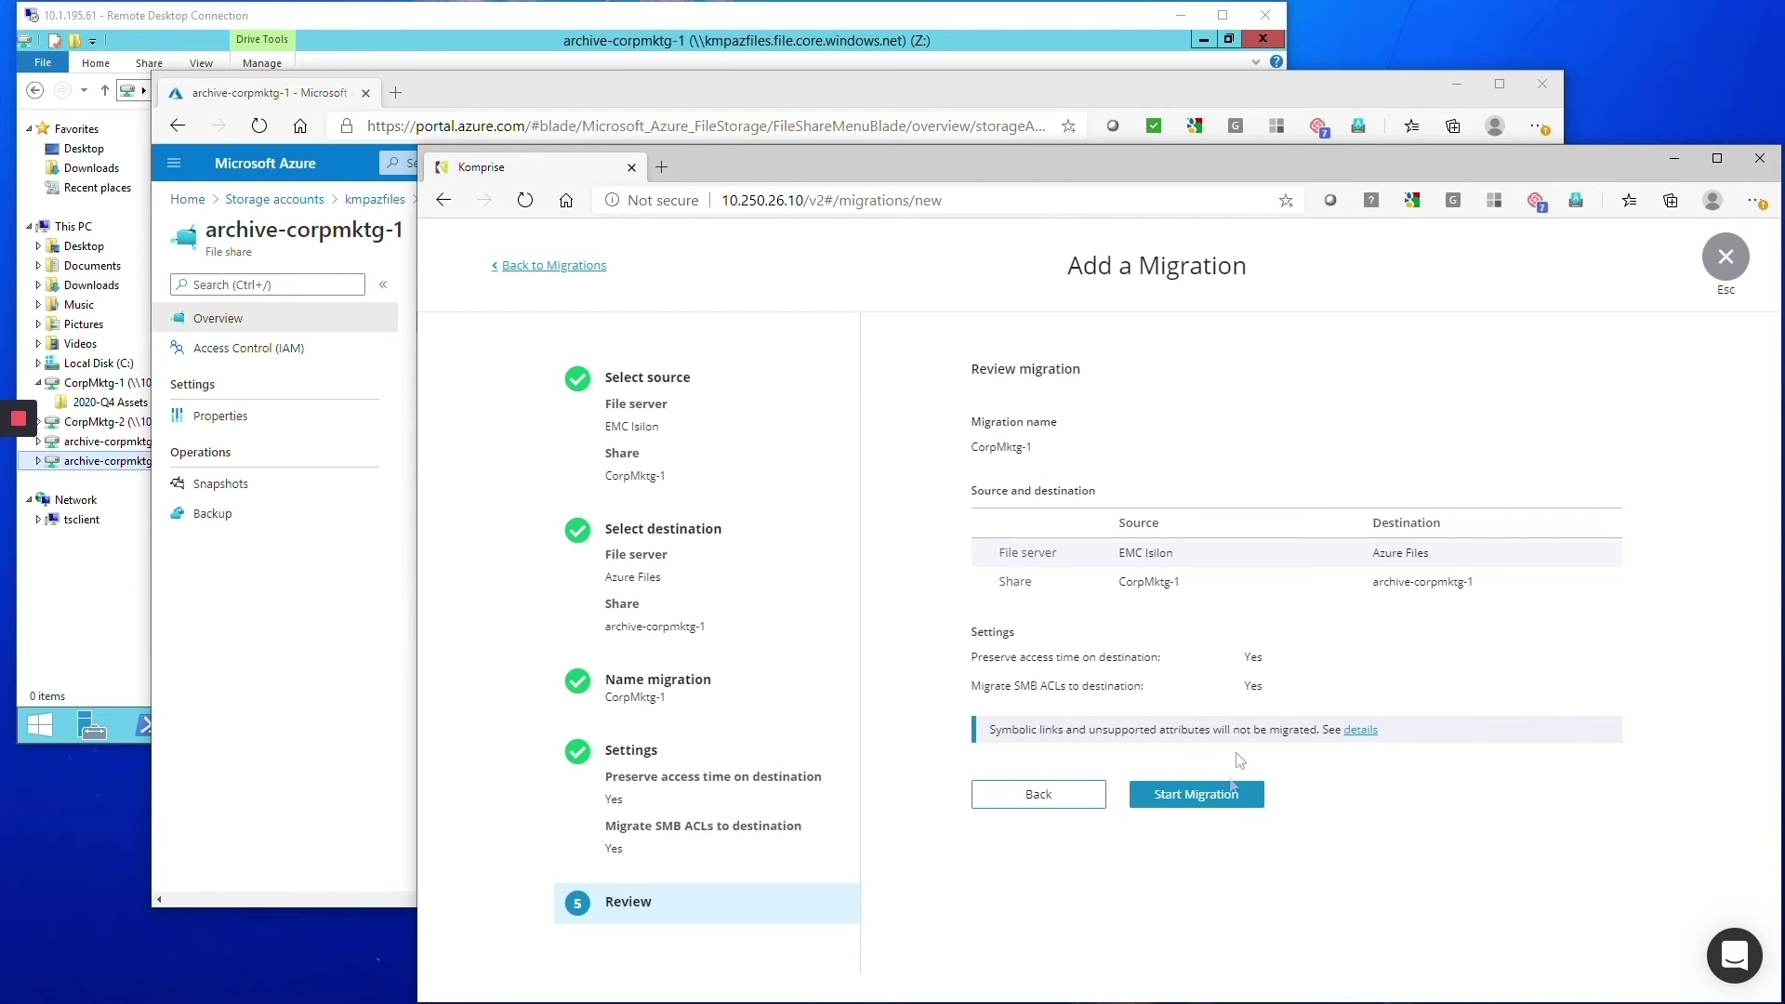
left_click(1227, 798)
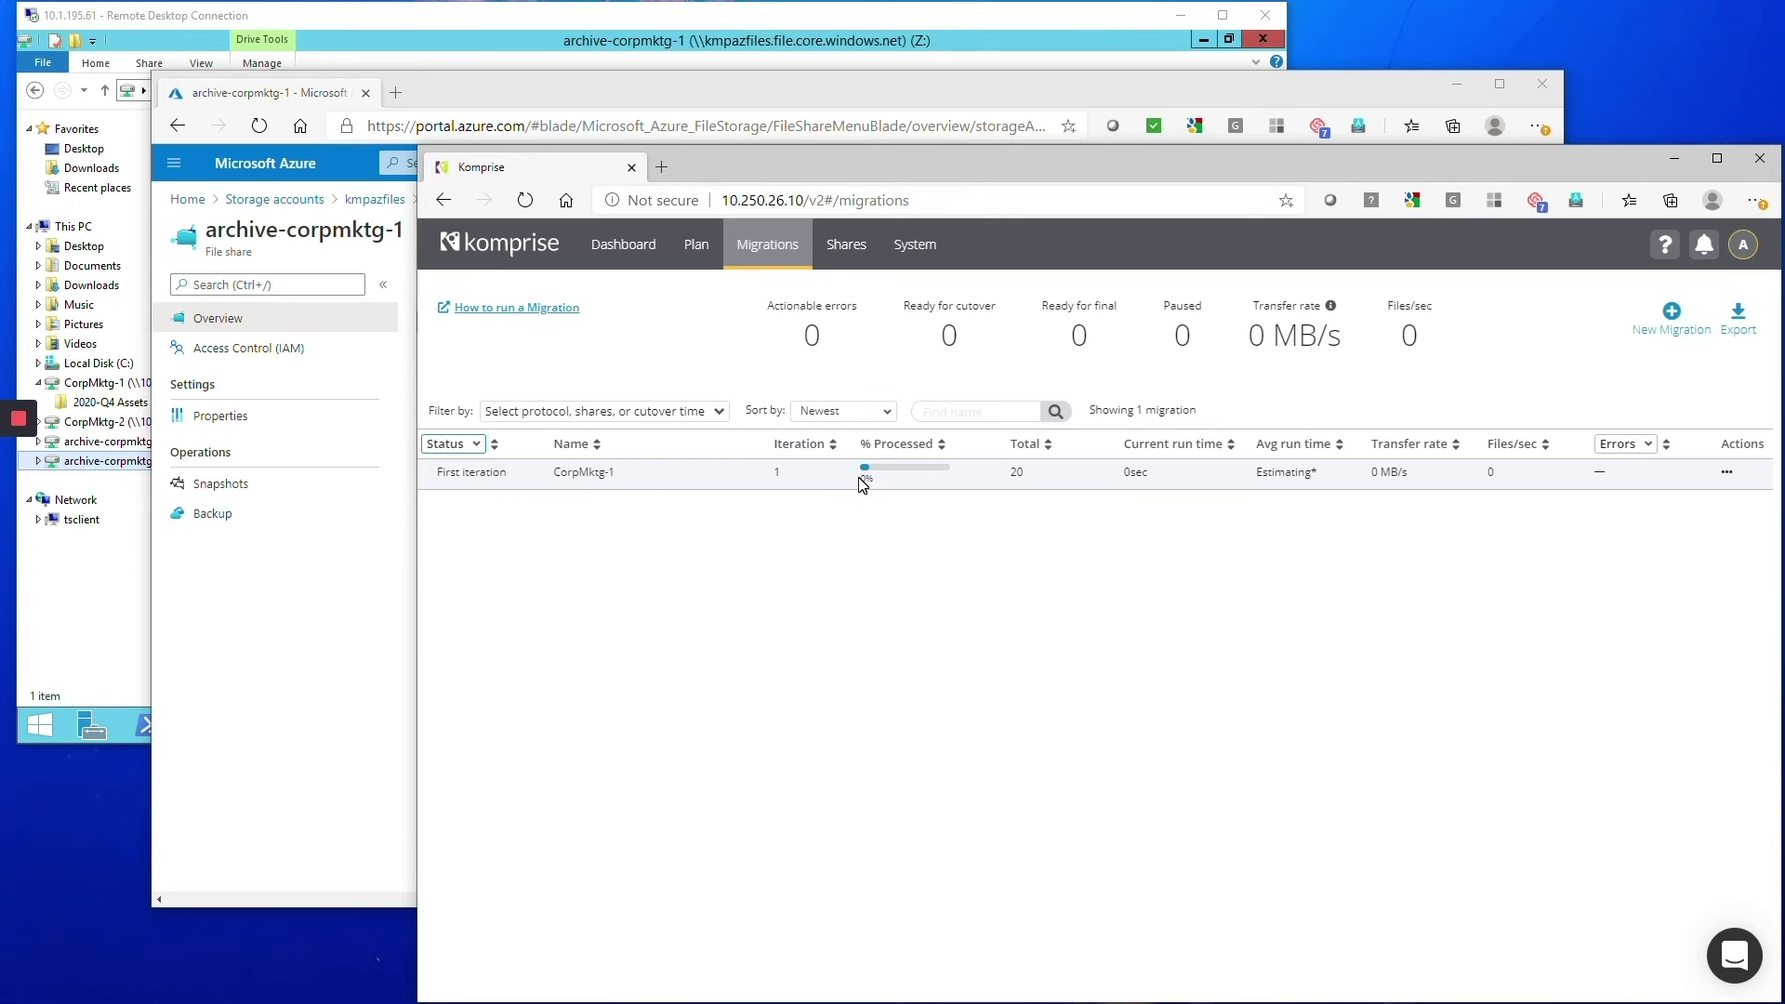
Open CorpMktg-1's details and expand Changes copied, showing 20 files and 99.88 MB in progress.
left_click(1727, 477)
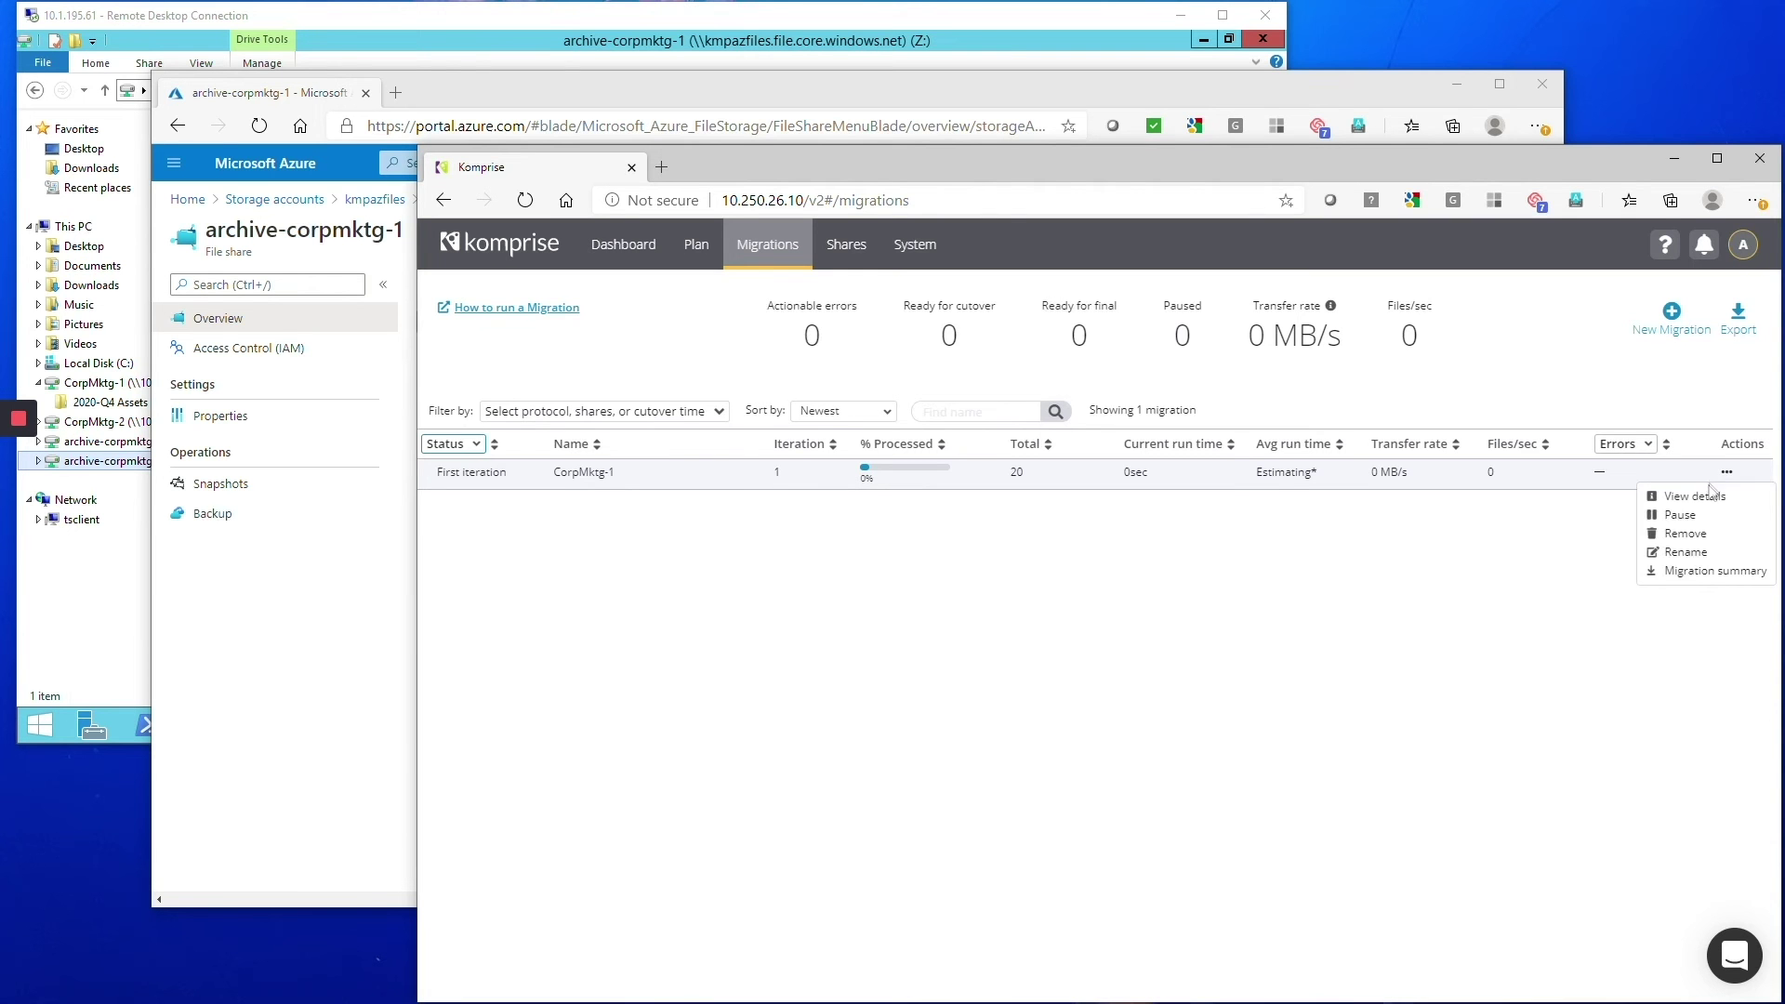
left_click(1690, 494)
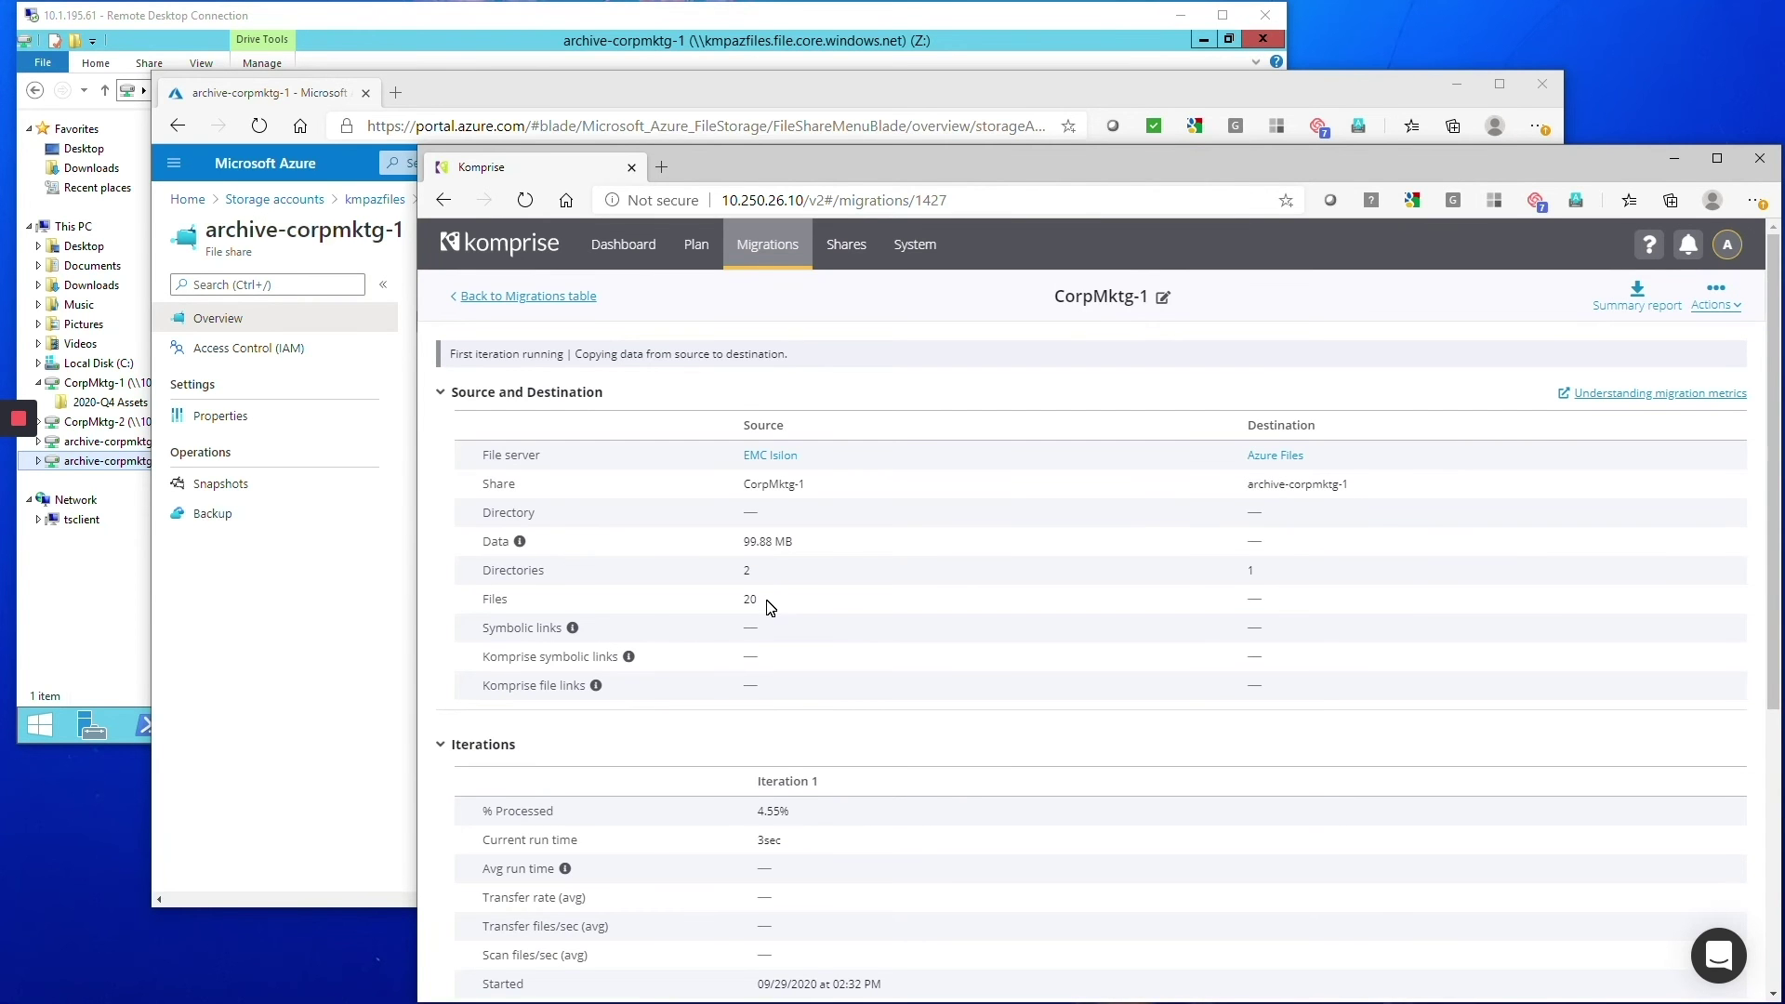
scroll(760, 585, "down", 3)
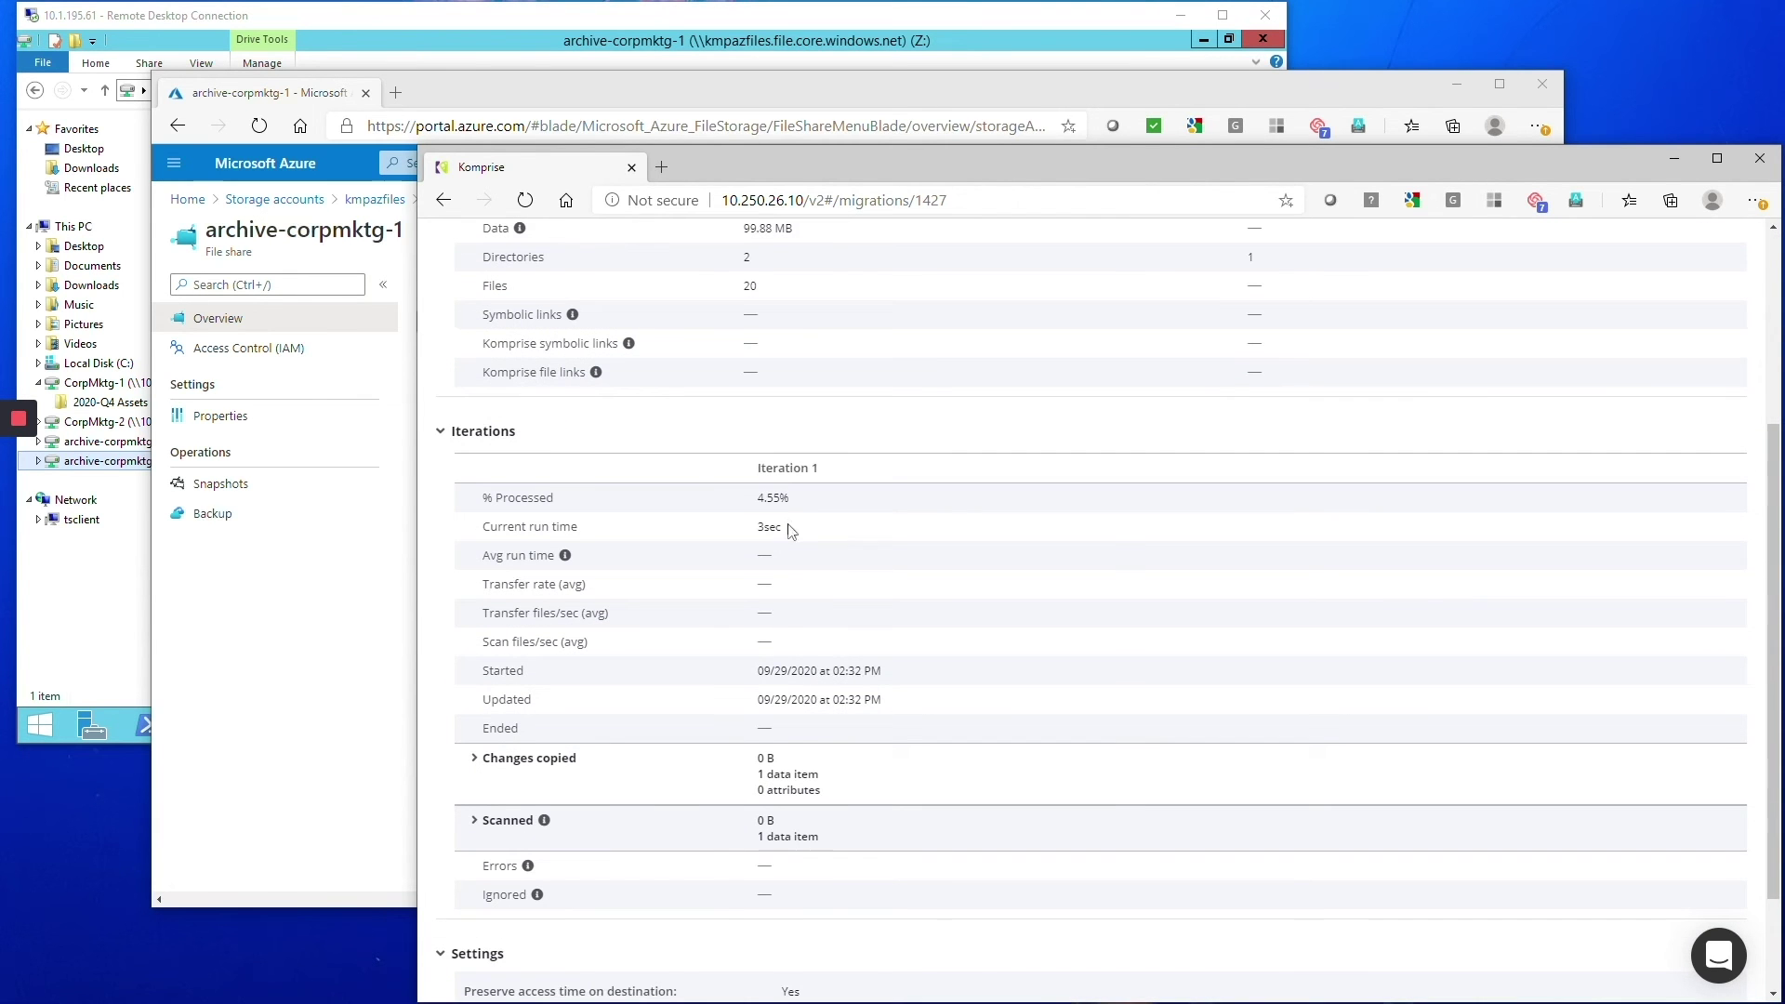
left_click(523, 758)
scroll(807, 818, "down", 2)
scroll(805, 818, "down", 2)
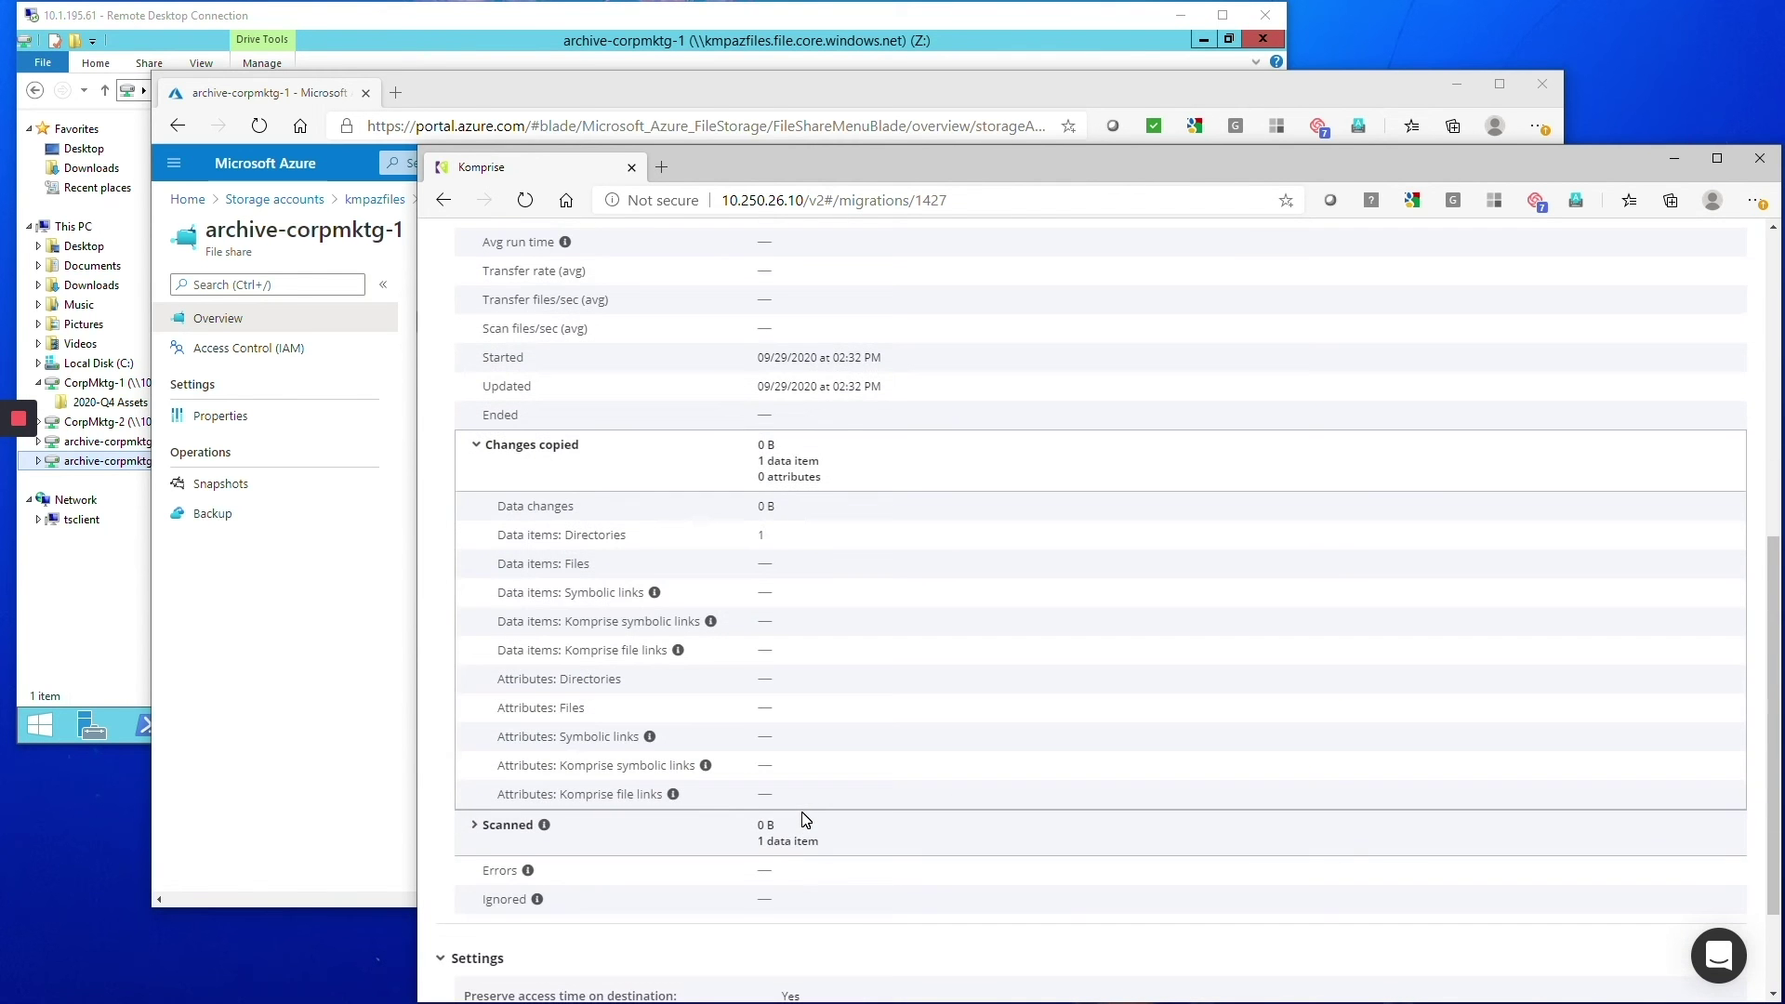
scroll(805, 818, "up", 6)
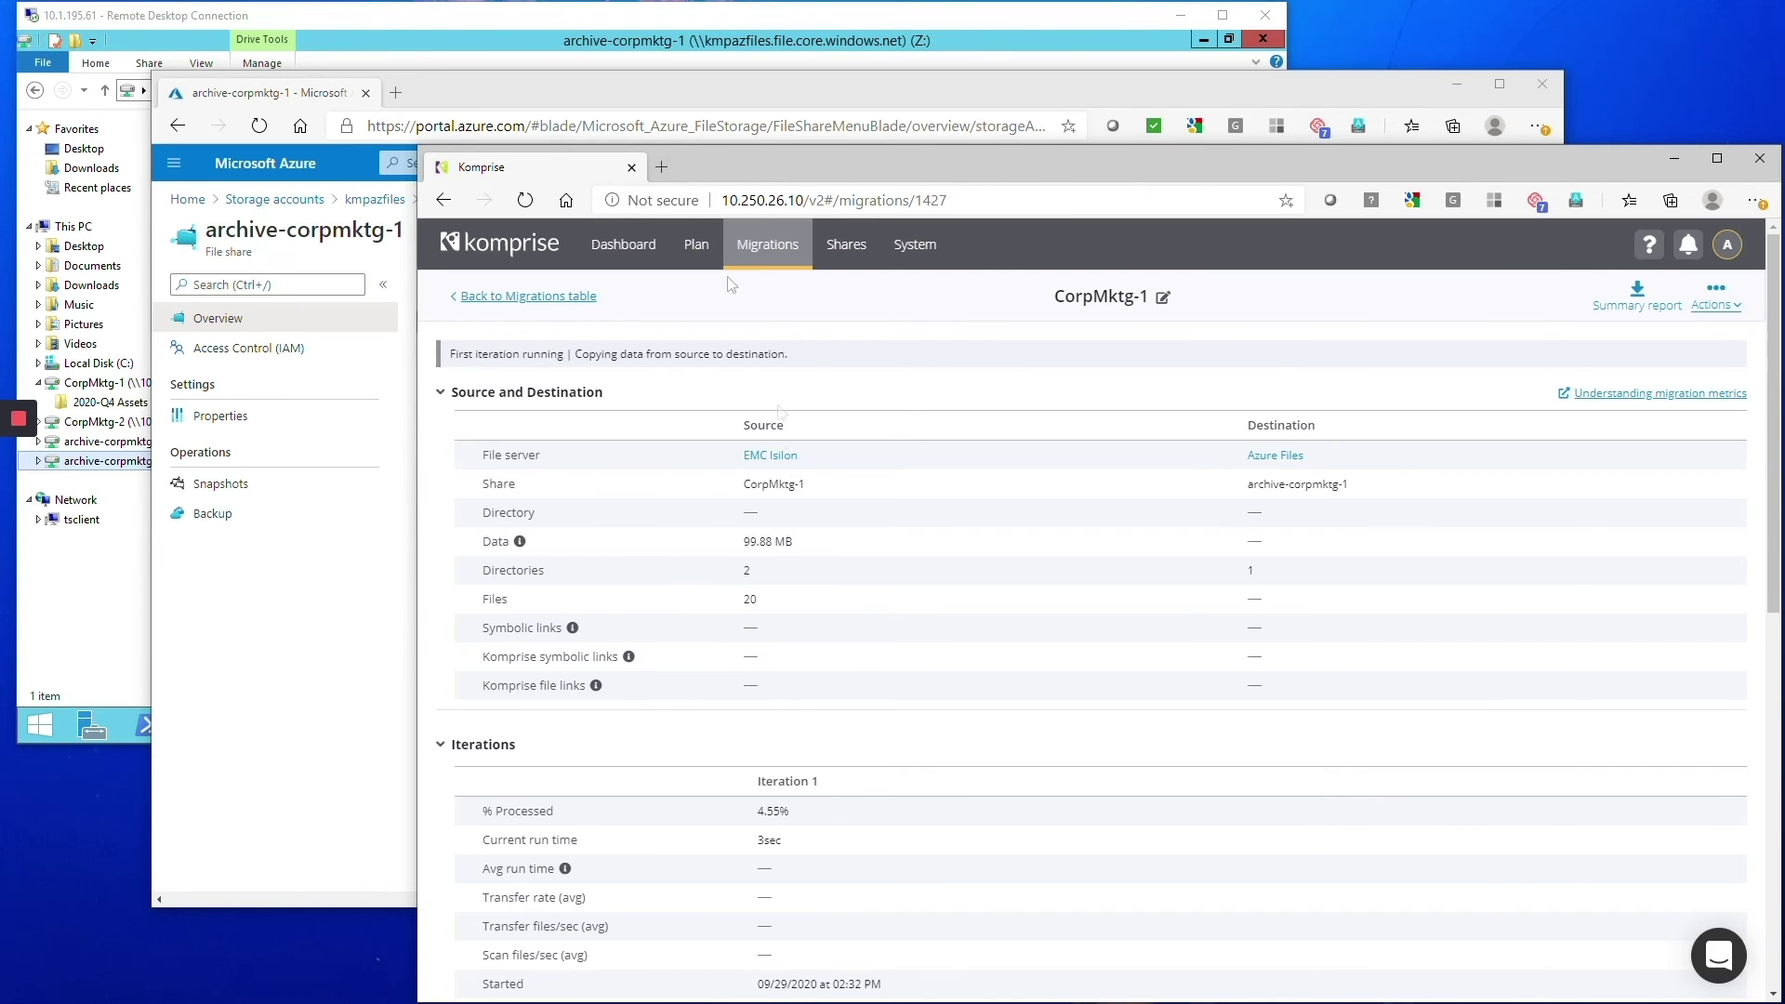
left_click(690, 91)
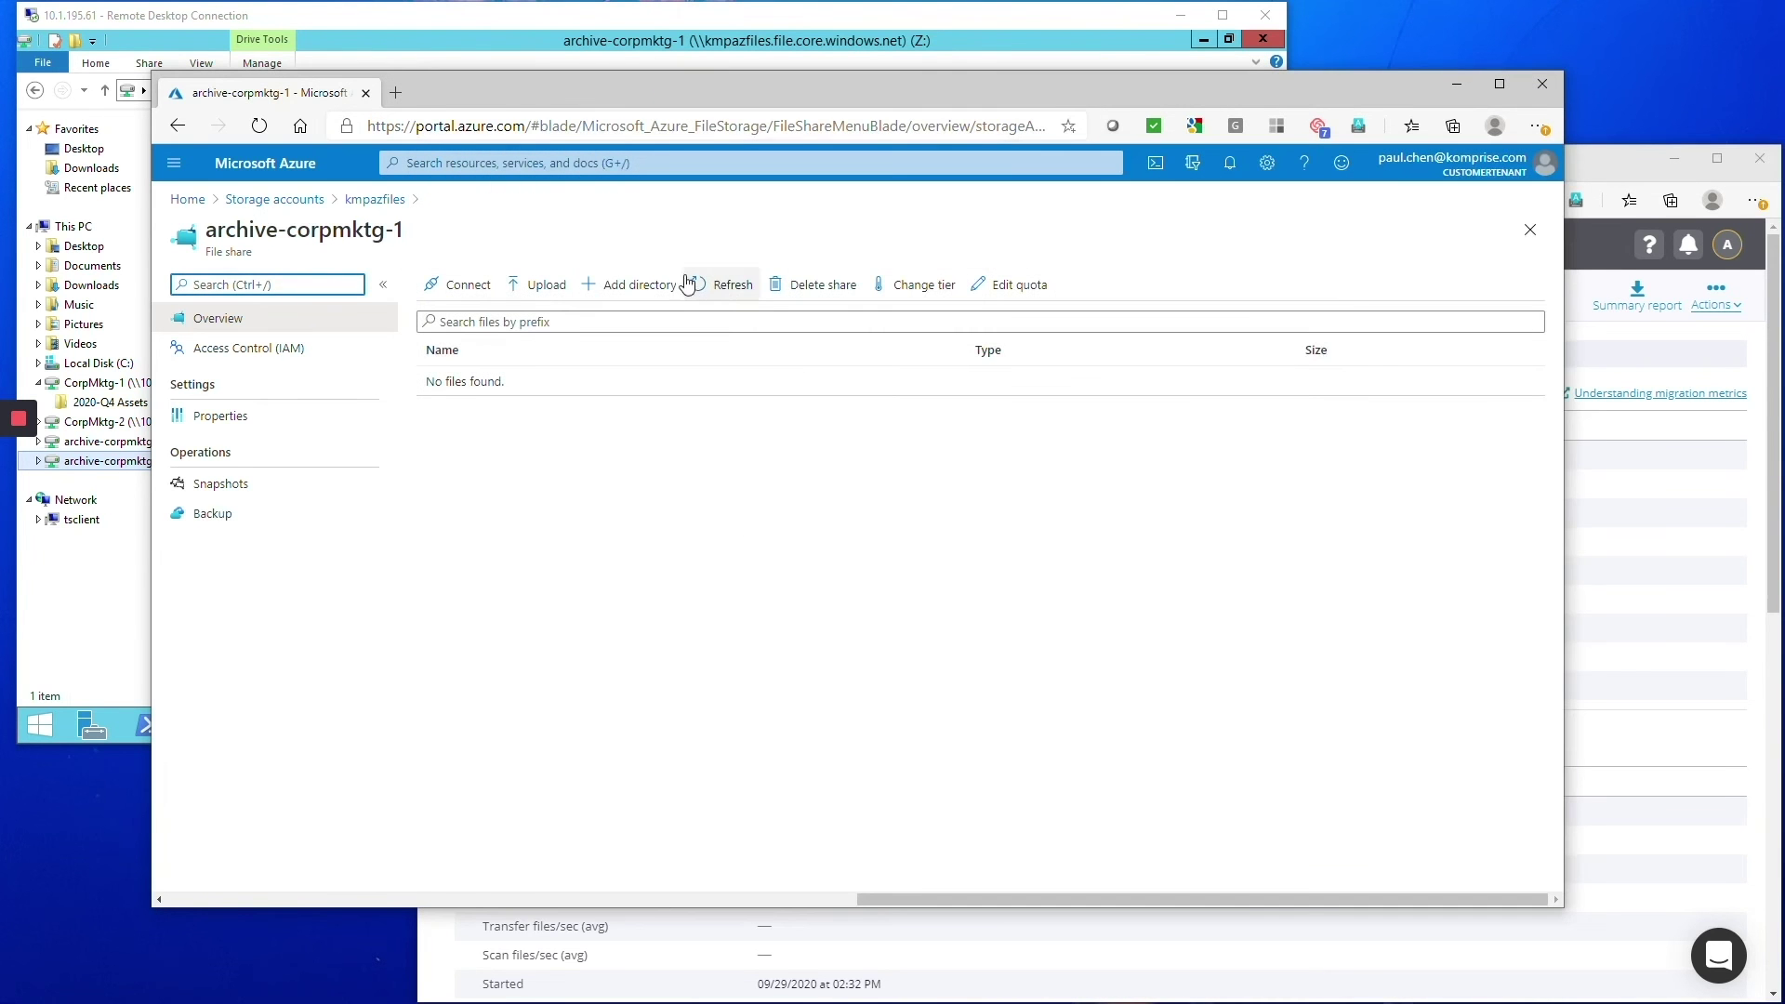
left_click(716, 287)
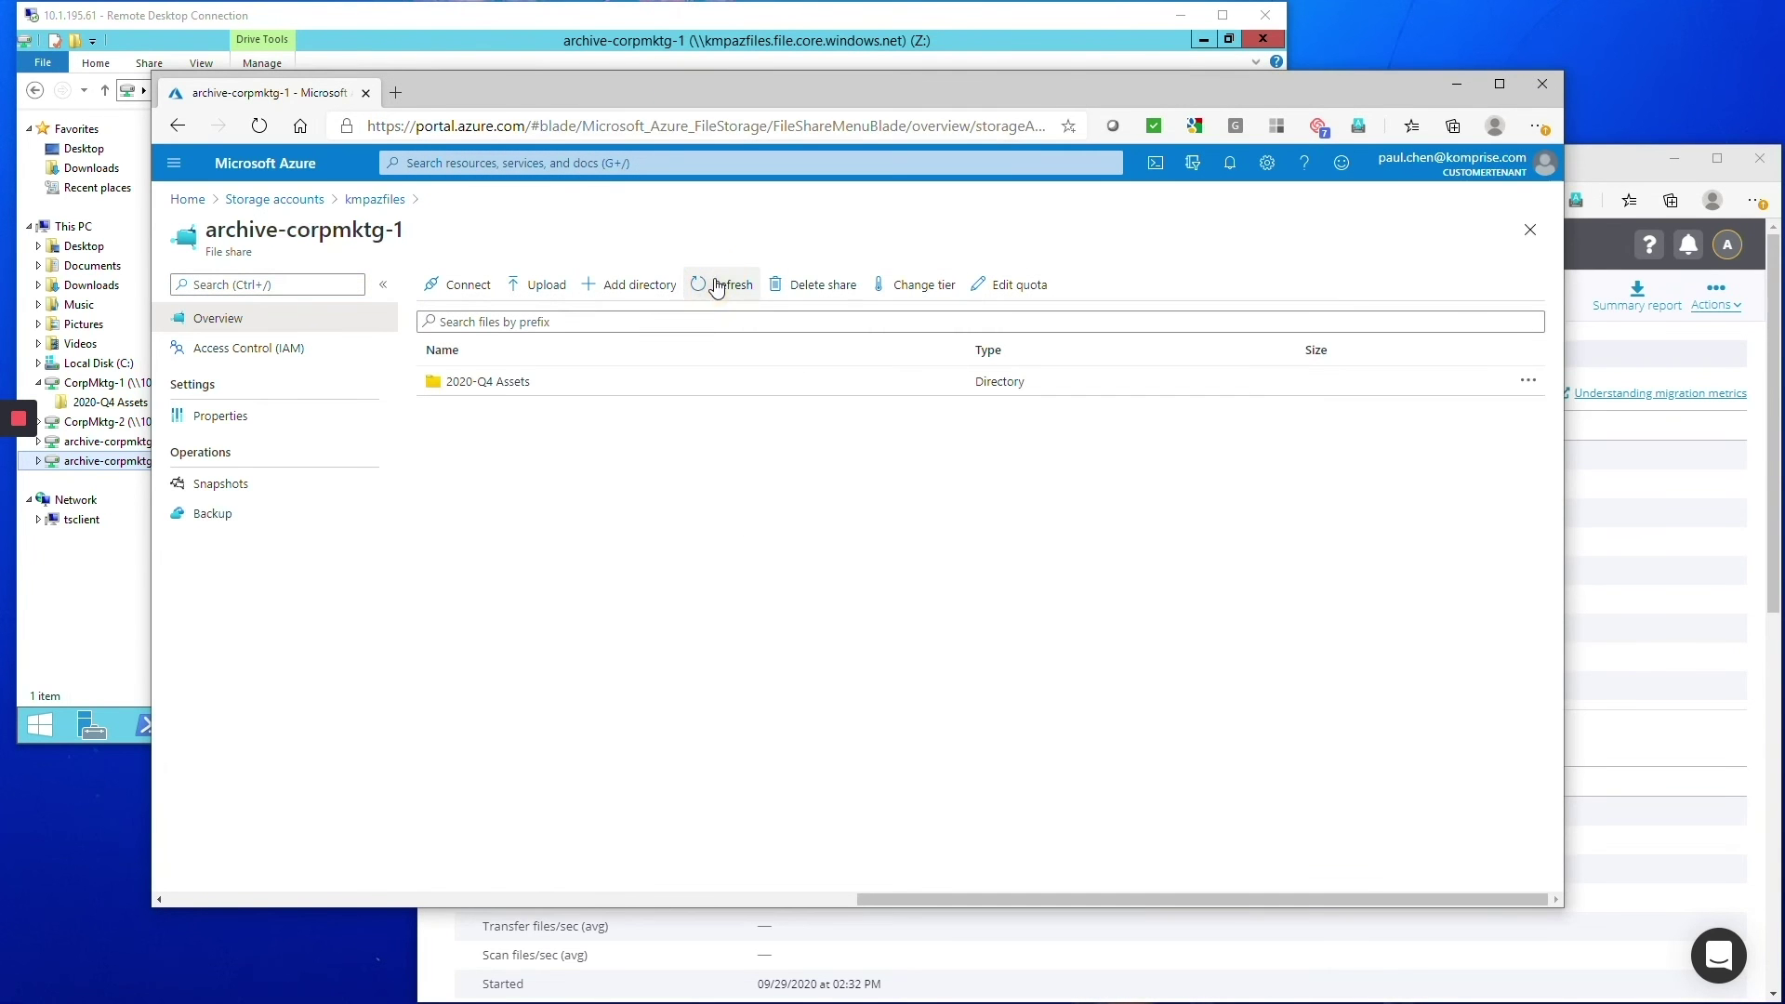
left_click(506, 382)
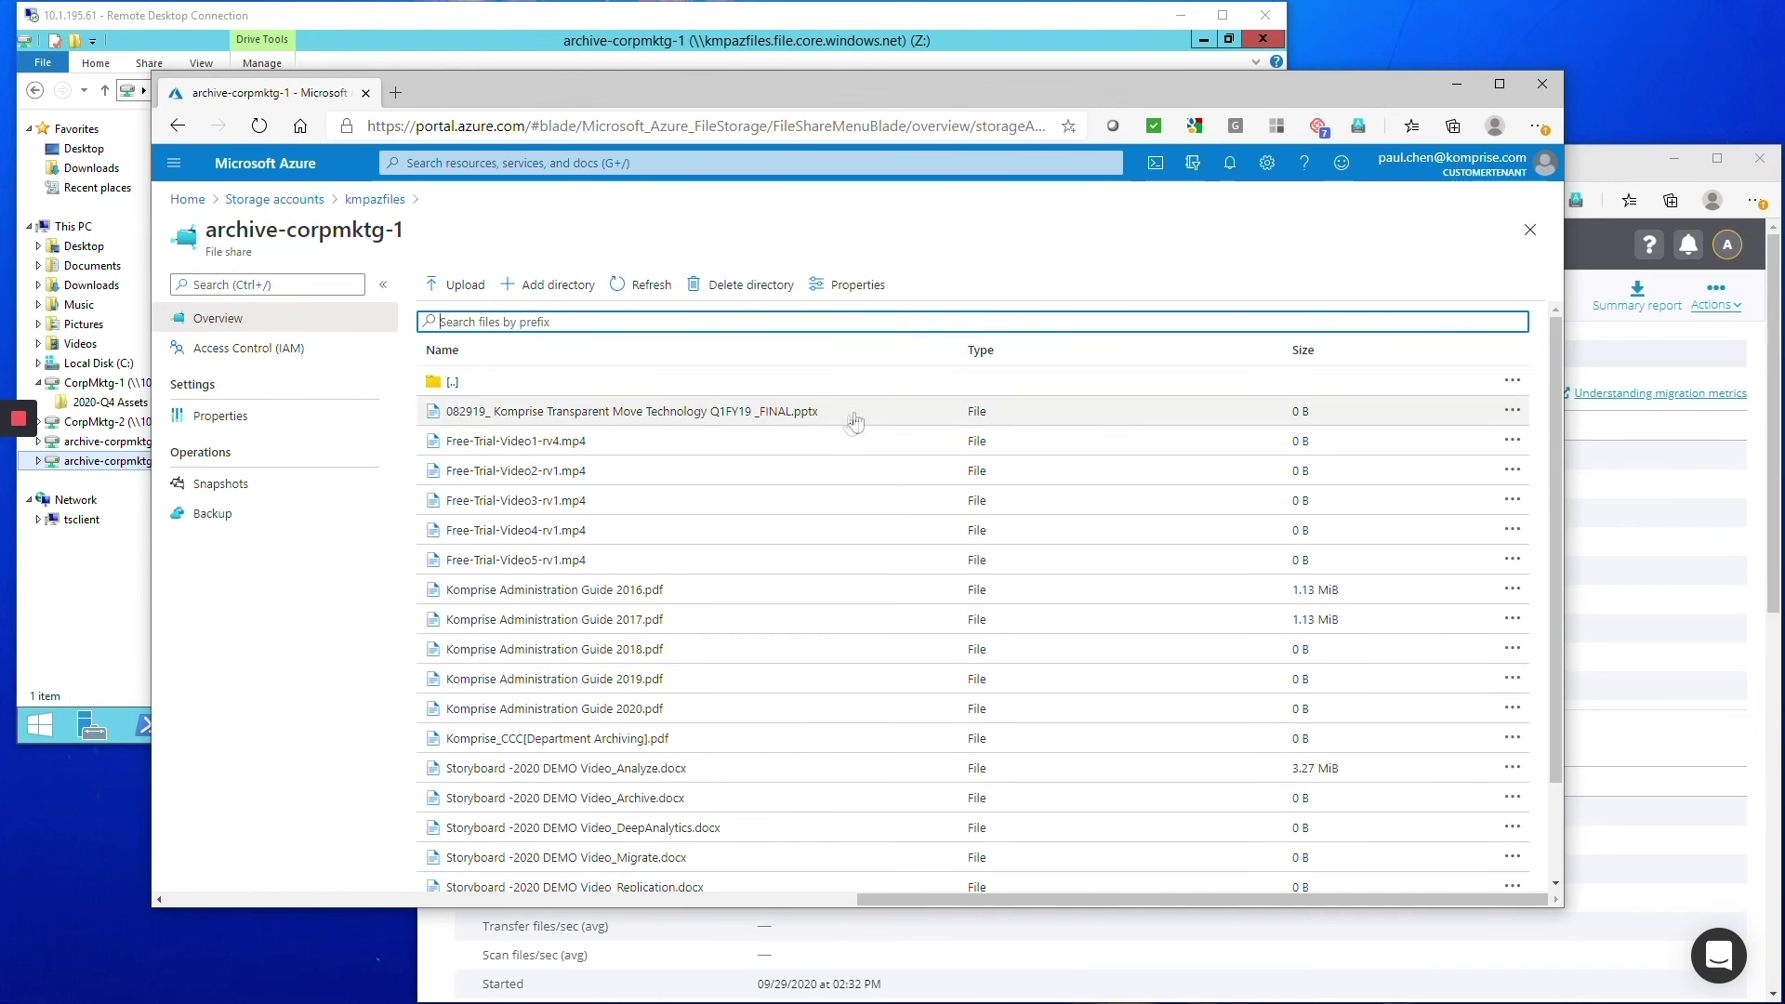
scroll(746, 569, "down", 2)
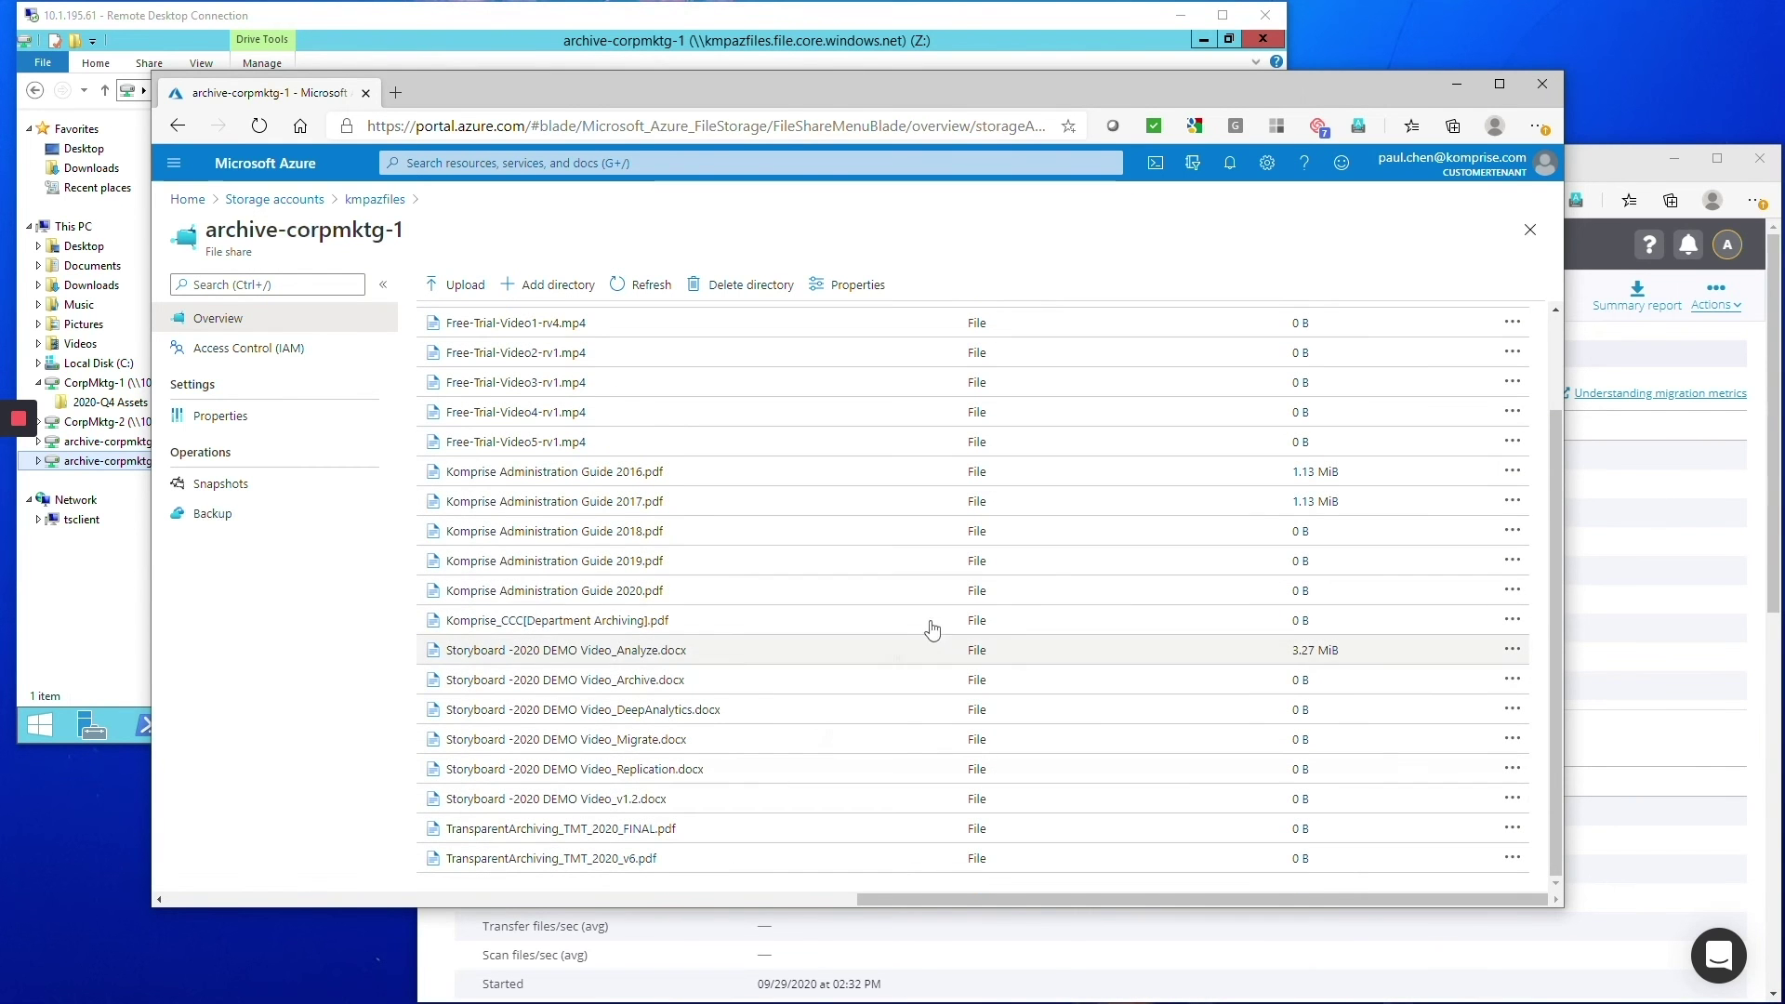
scroll(1276, 417, "up", 3)
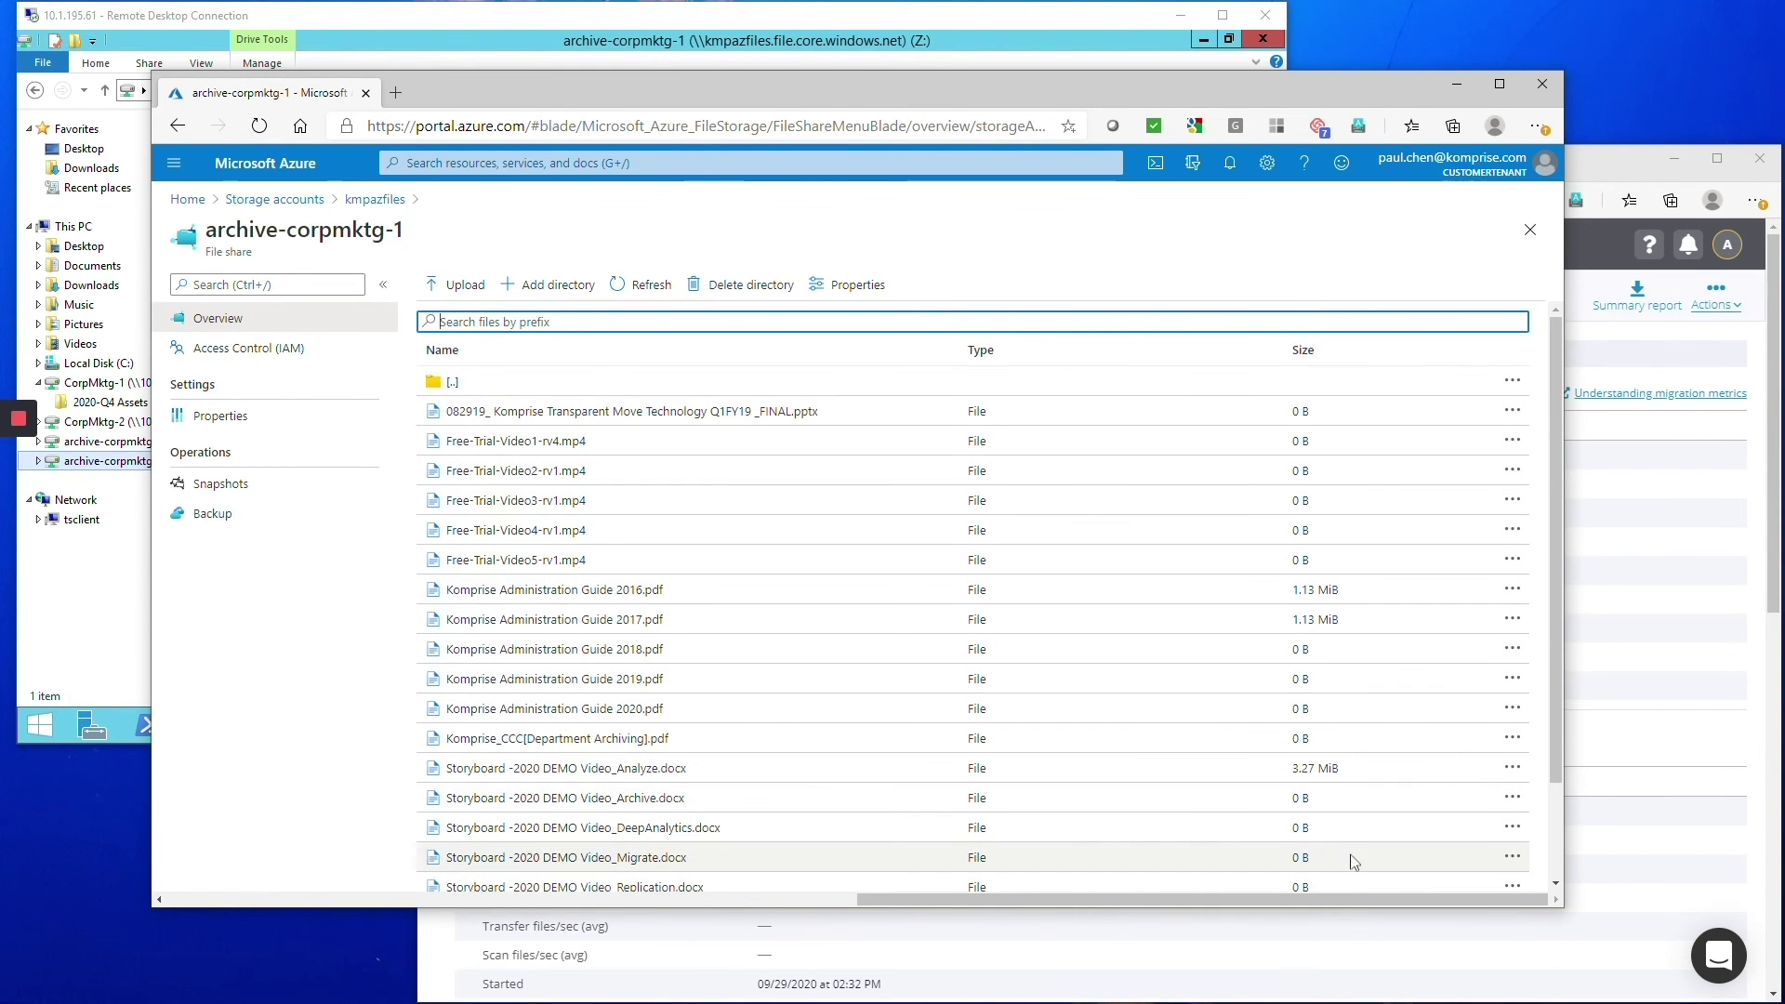
Open the 2020-Q4 Assets folder on the archive-corpmktg-1 (Z:) drive.
left_click(685, 37)
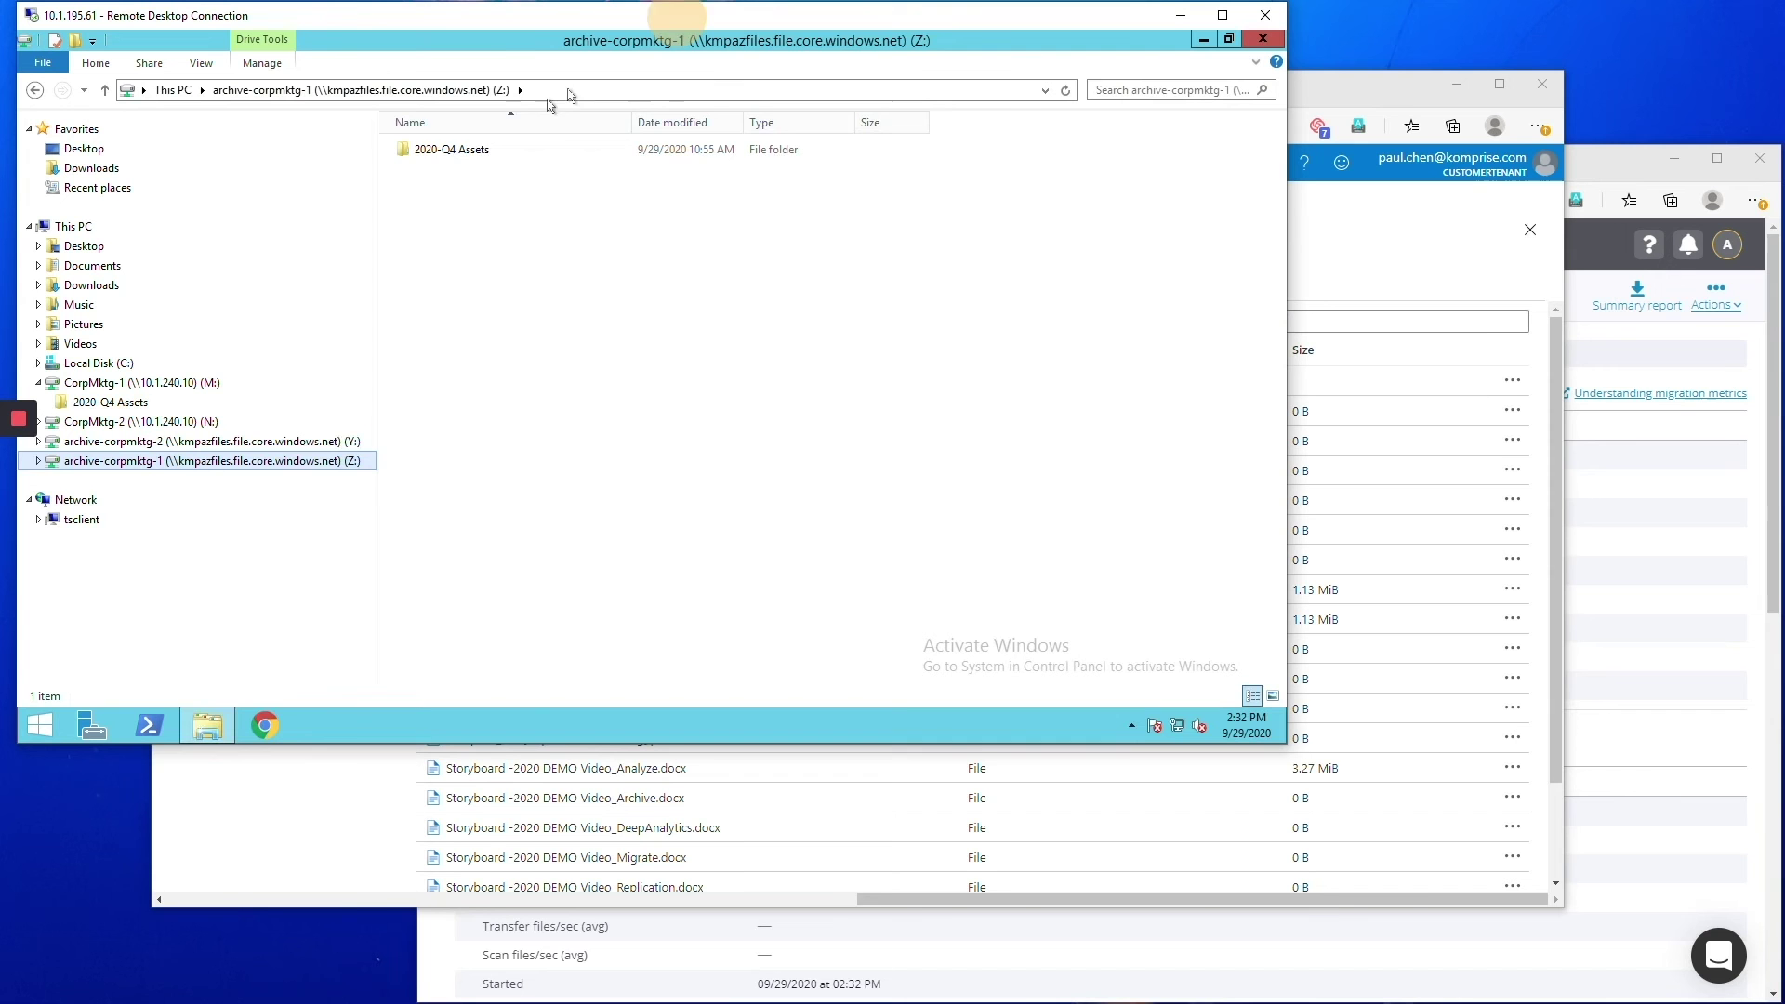
left_click(454, 151)
double_click(454, 152)
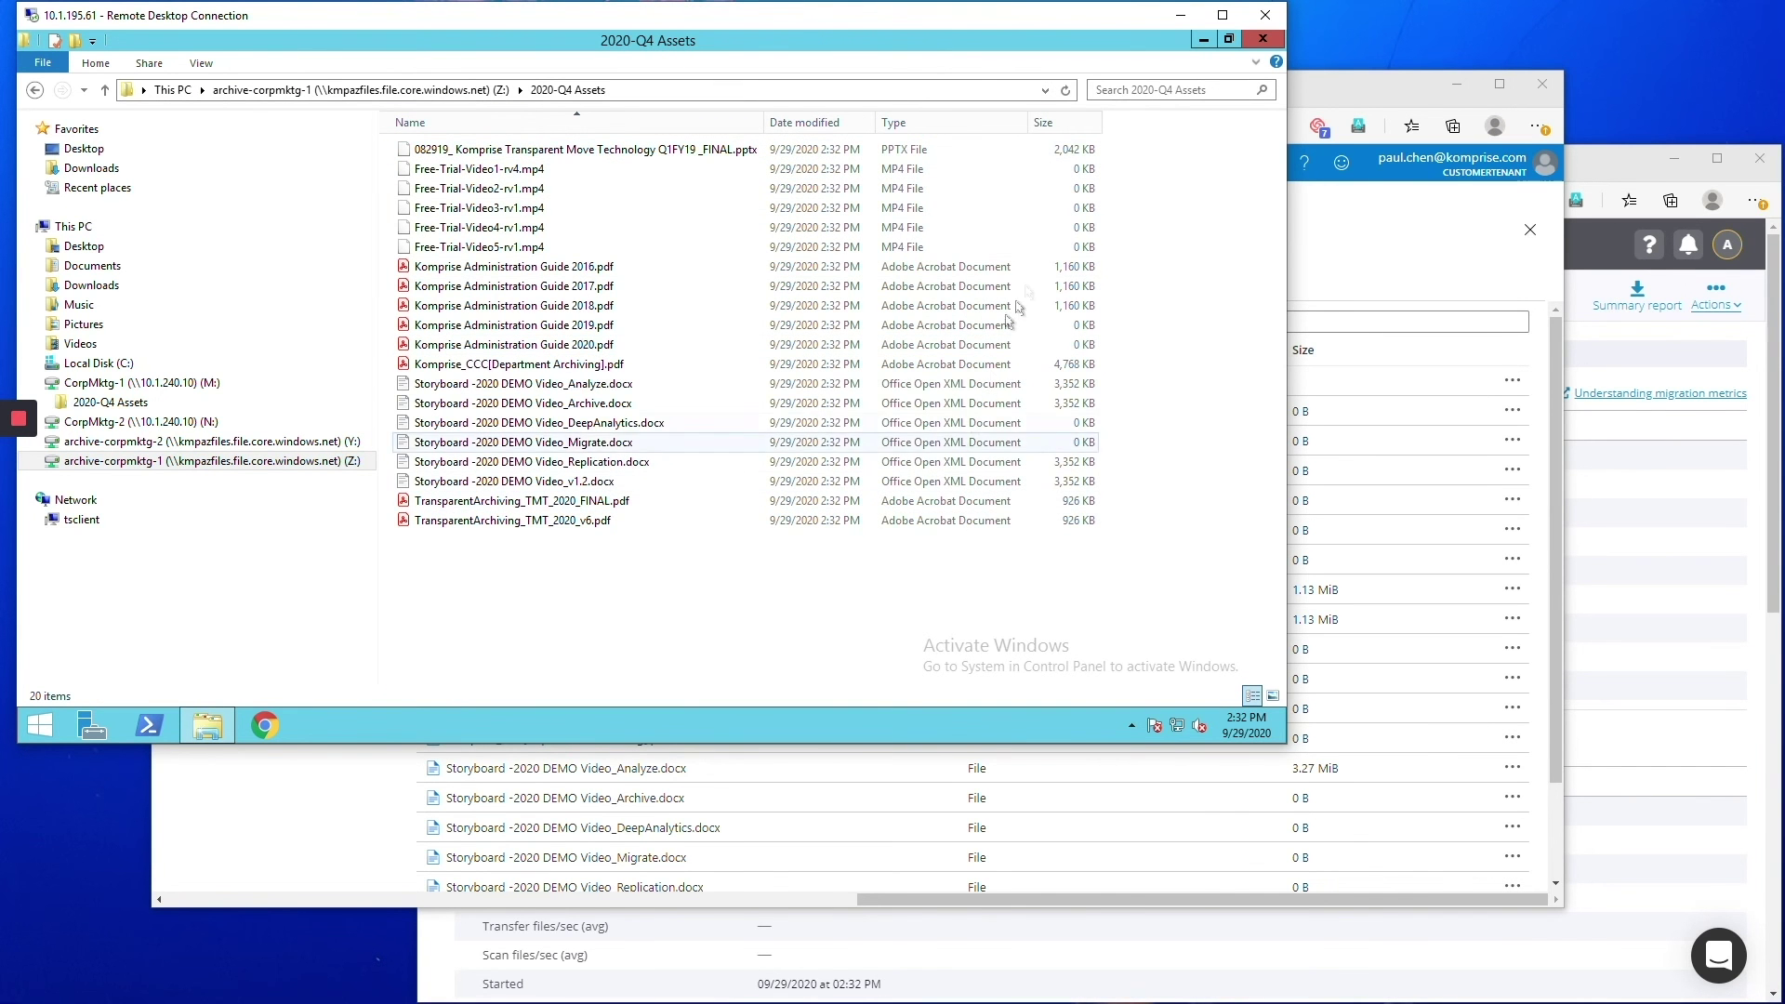
Review security permissions of Komprise Administration Guide 2017.pdf for backupoperator, user1, Domain Admins and Domain Users.
right_click(589, 286)
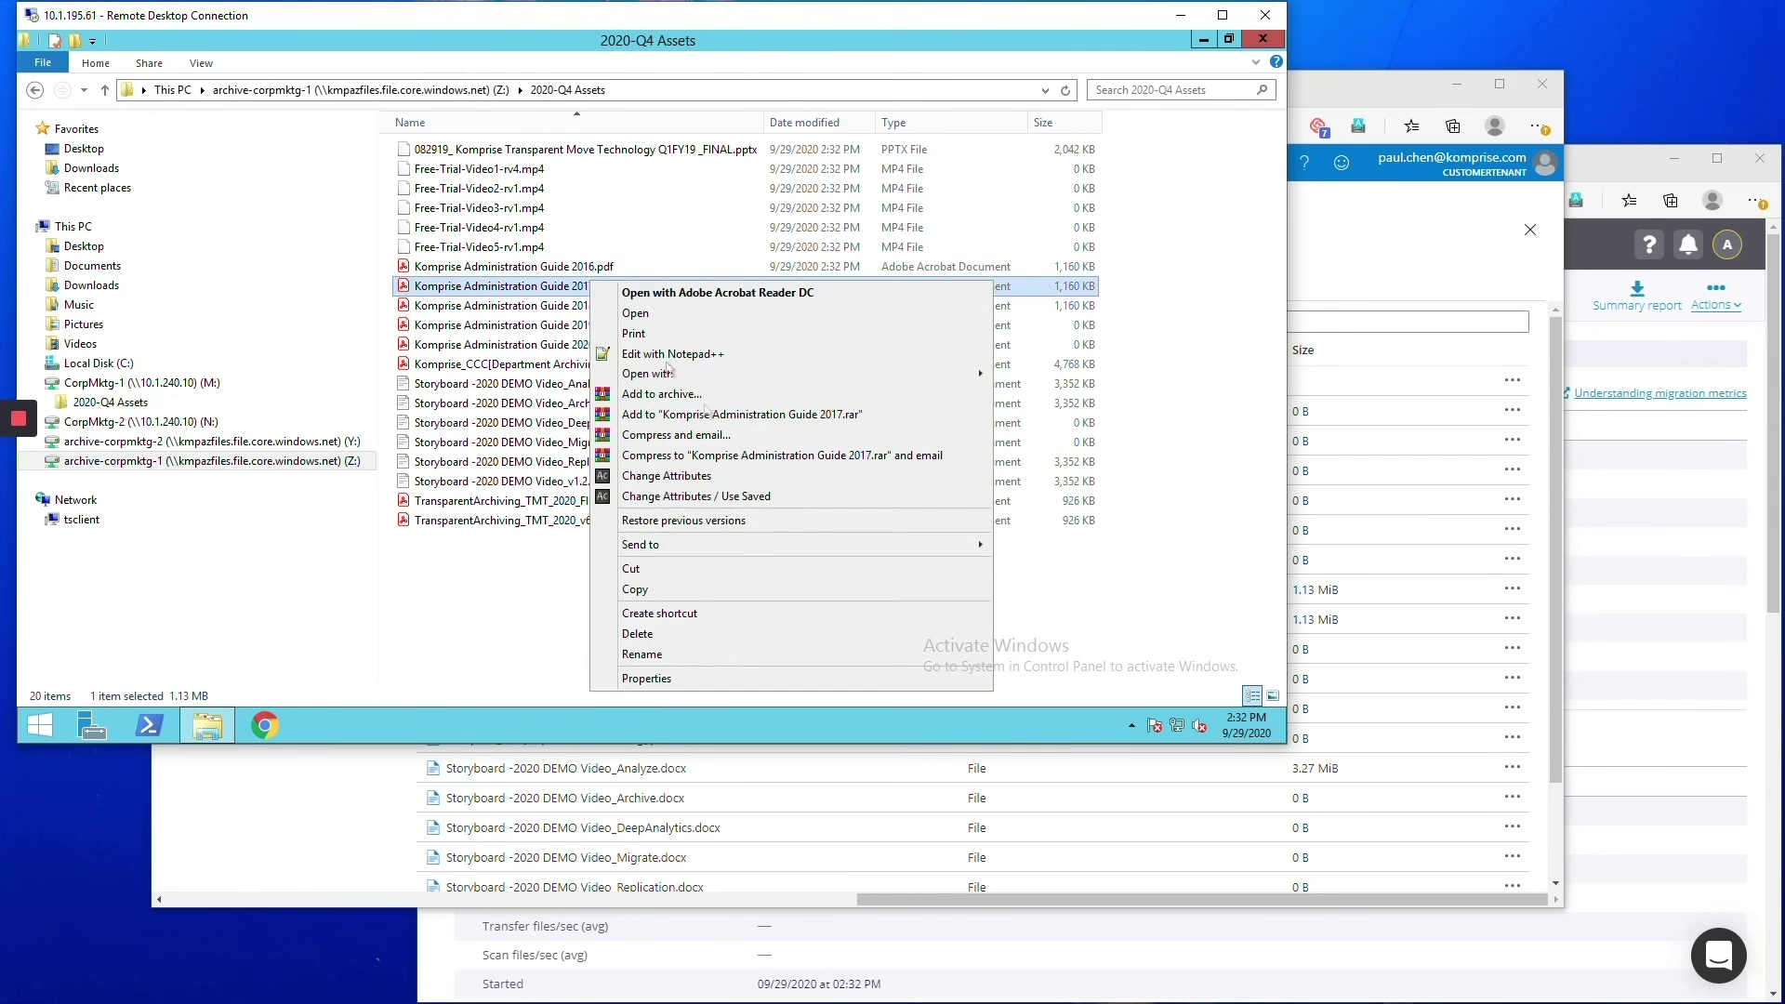
left_click(657, 683)
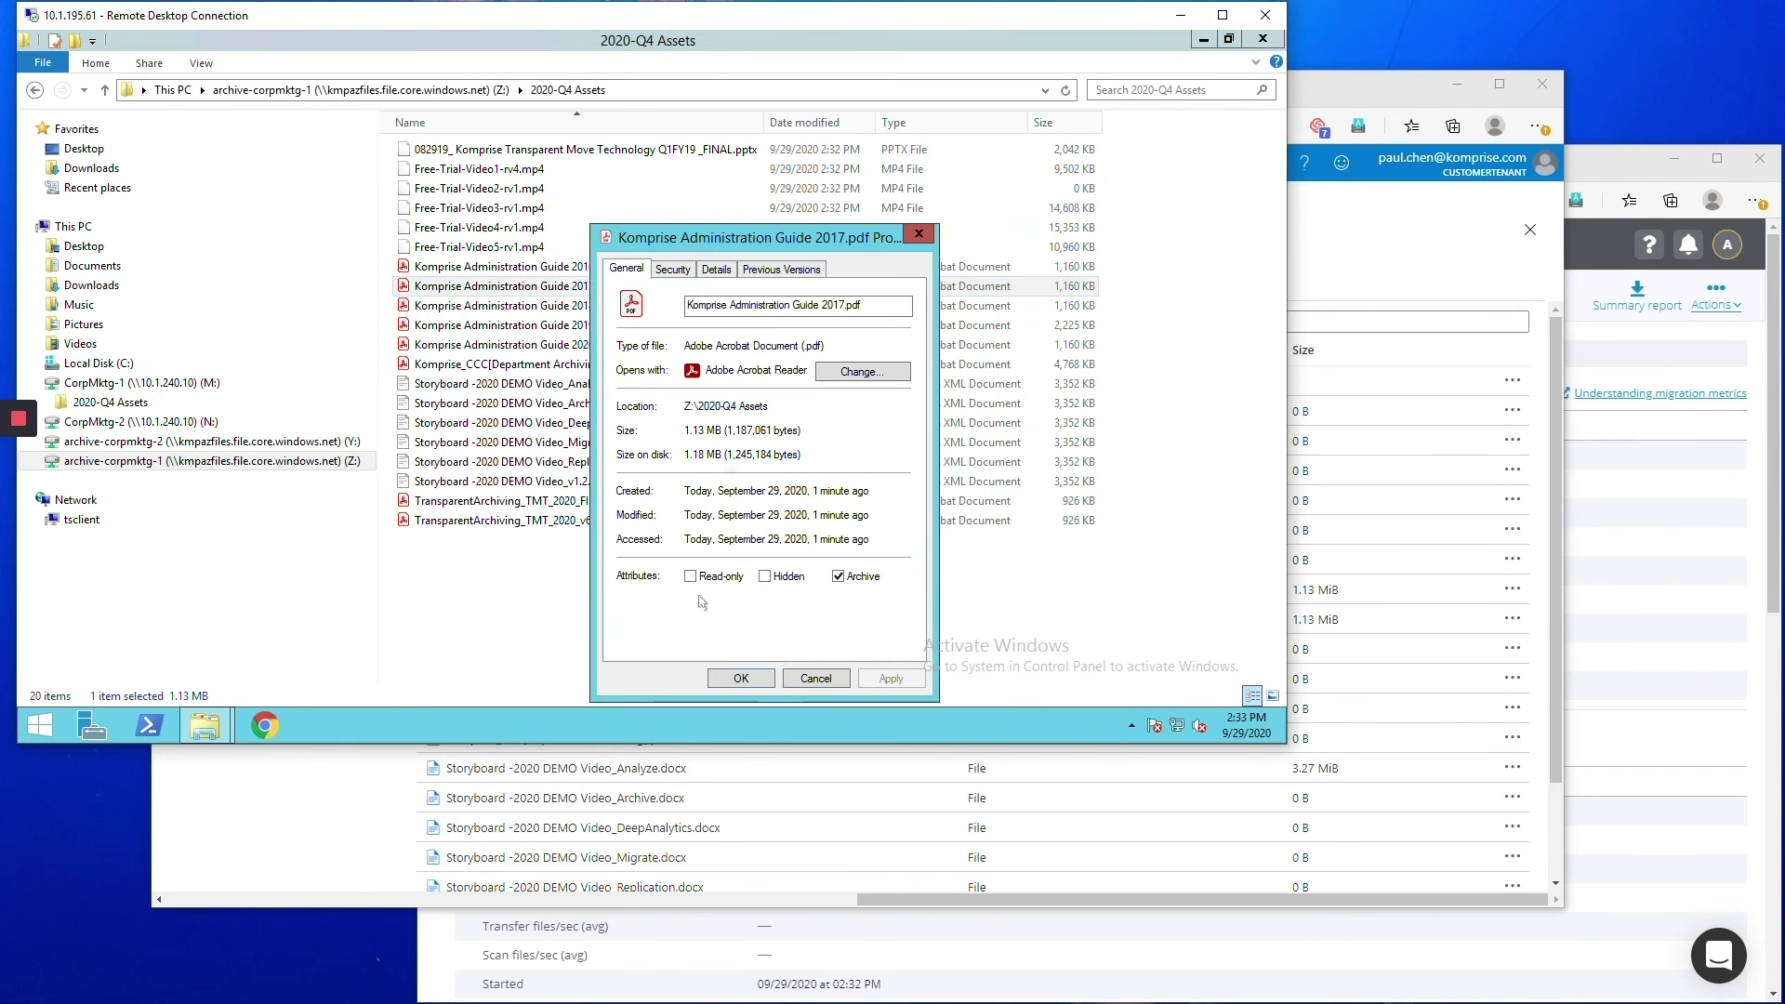
left_click(674, 271)
left_click(677, 343)
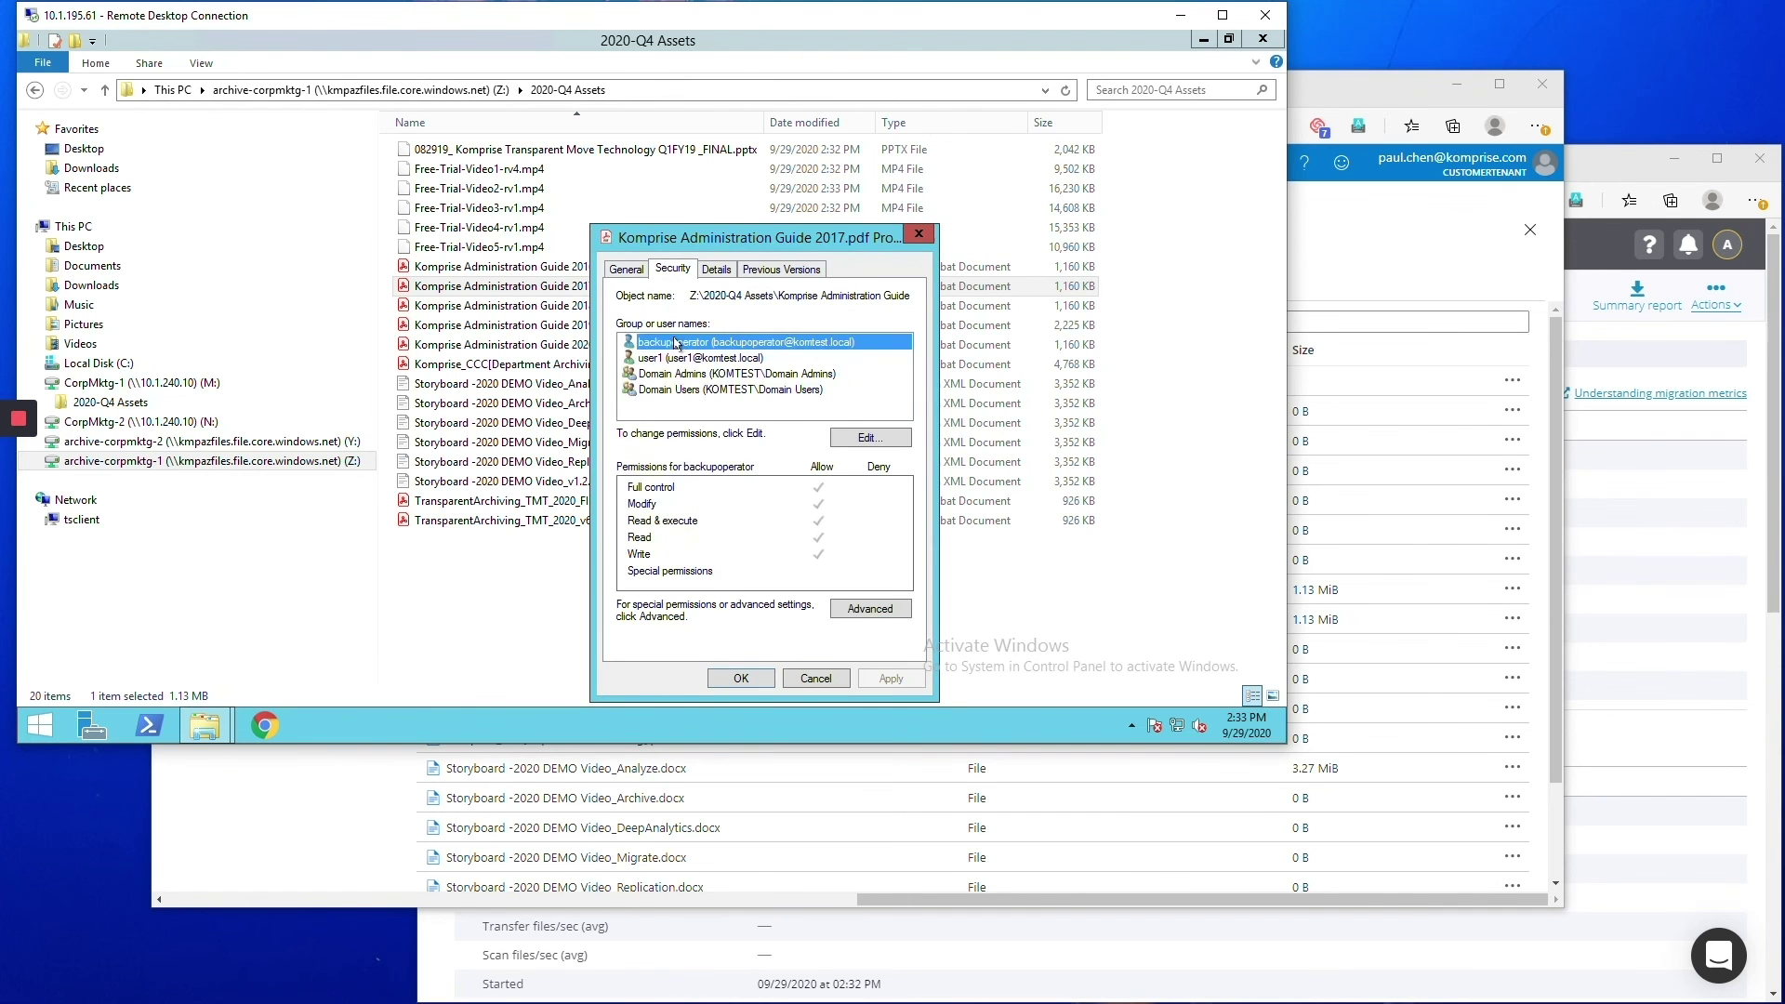
left_click(678, 358)
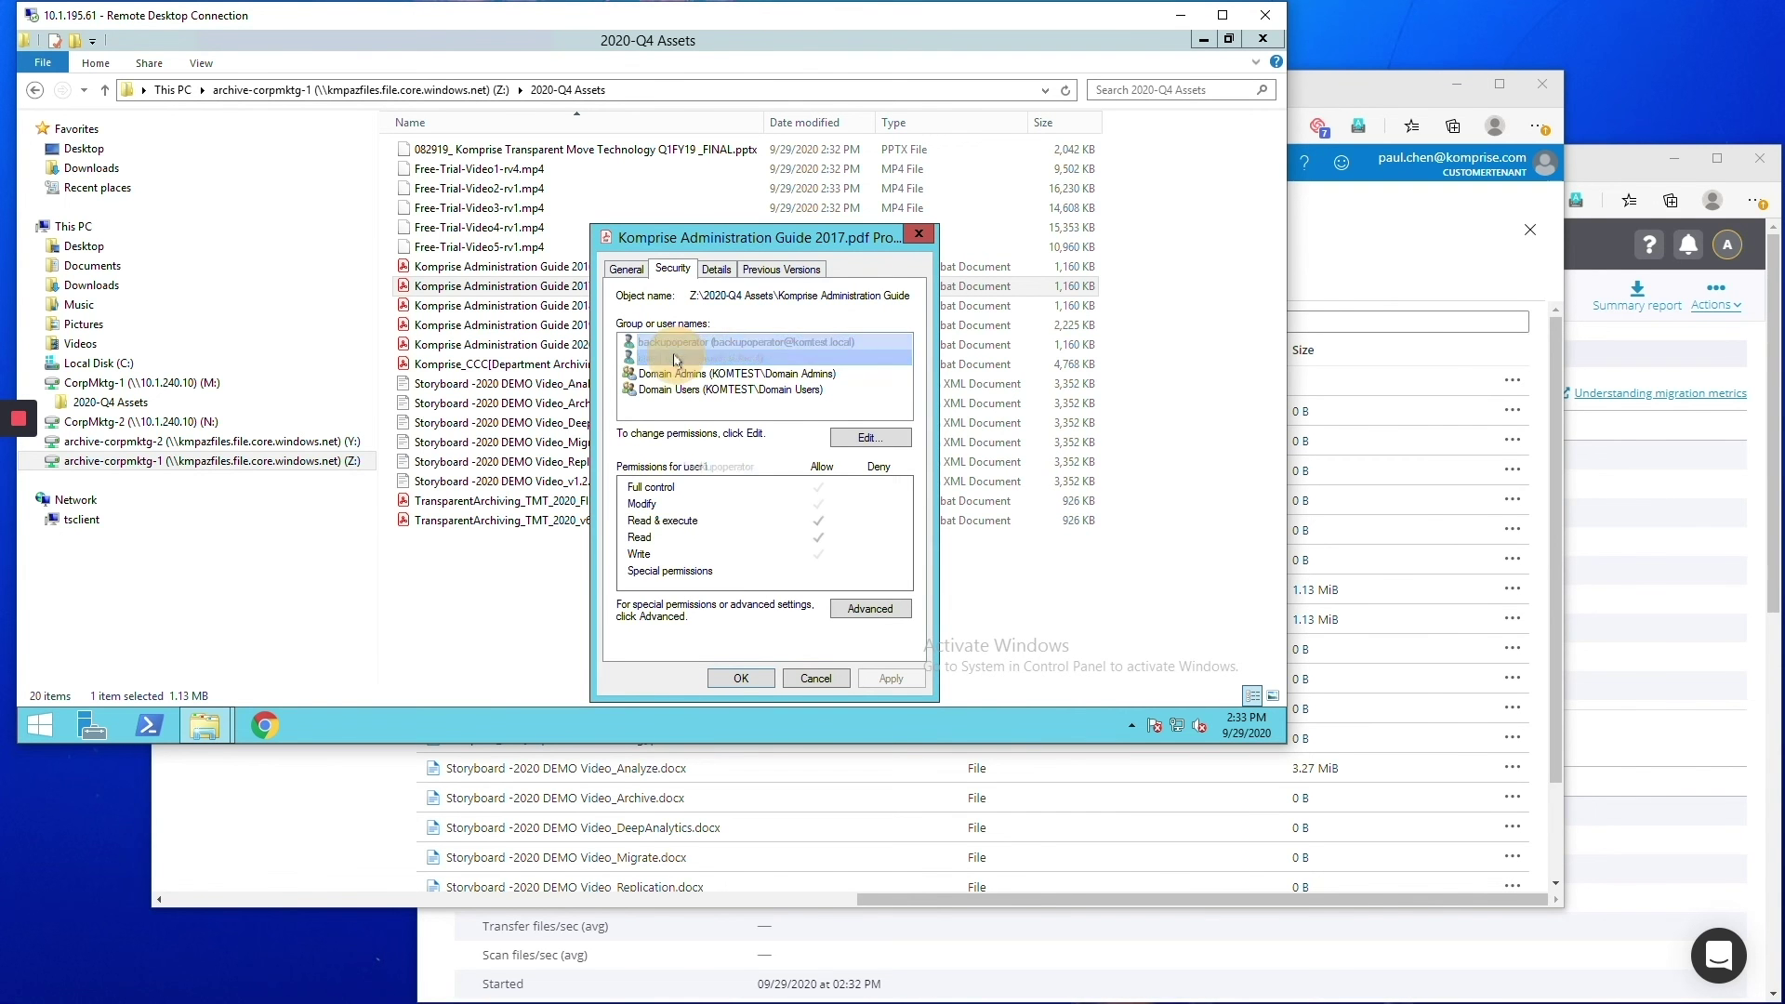
left_click(751, 374)
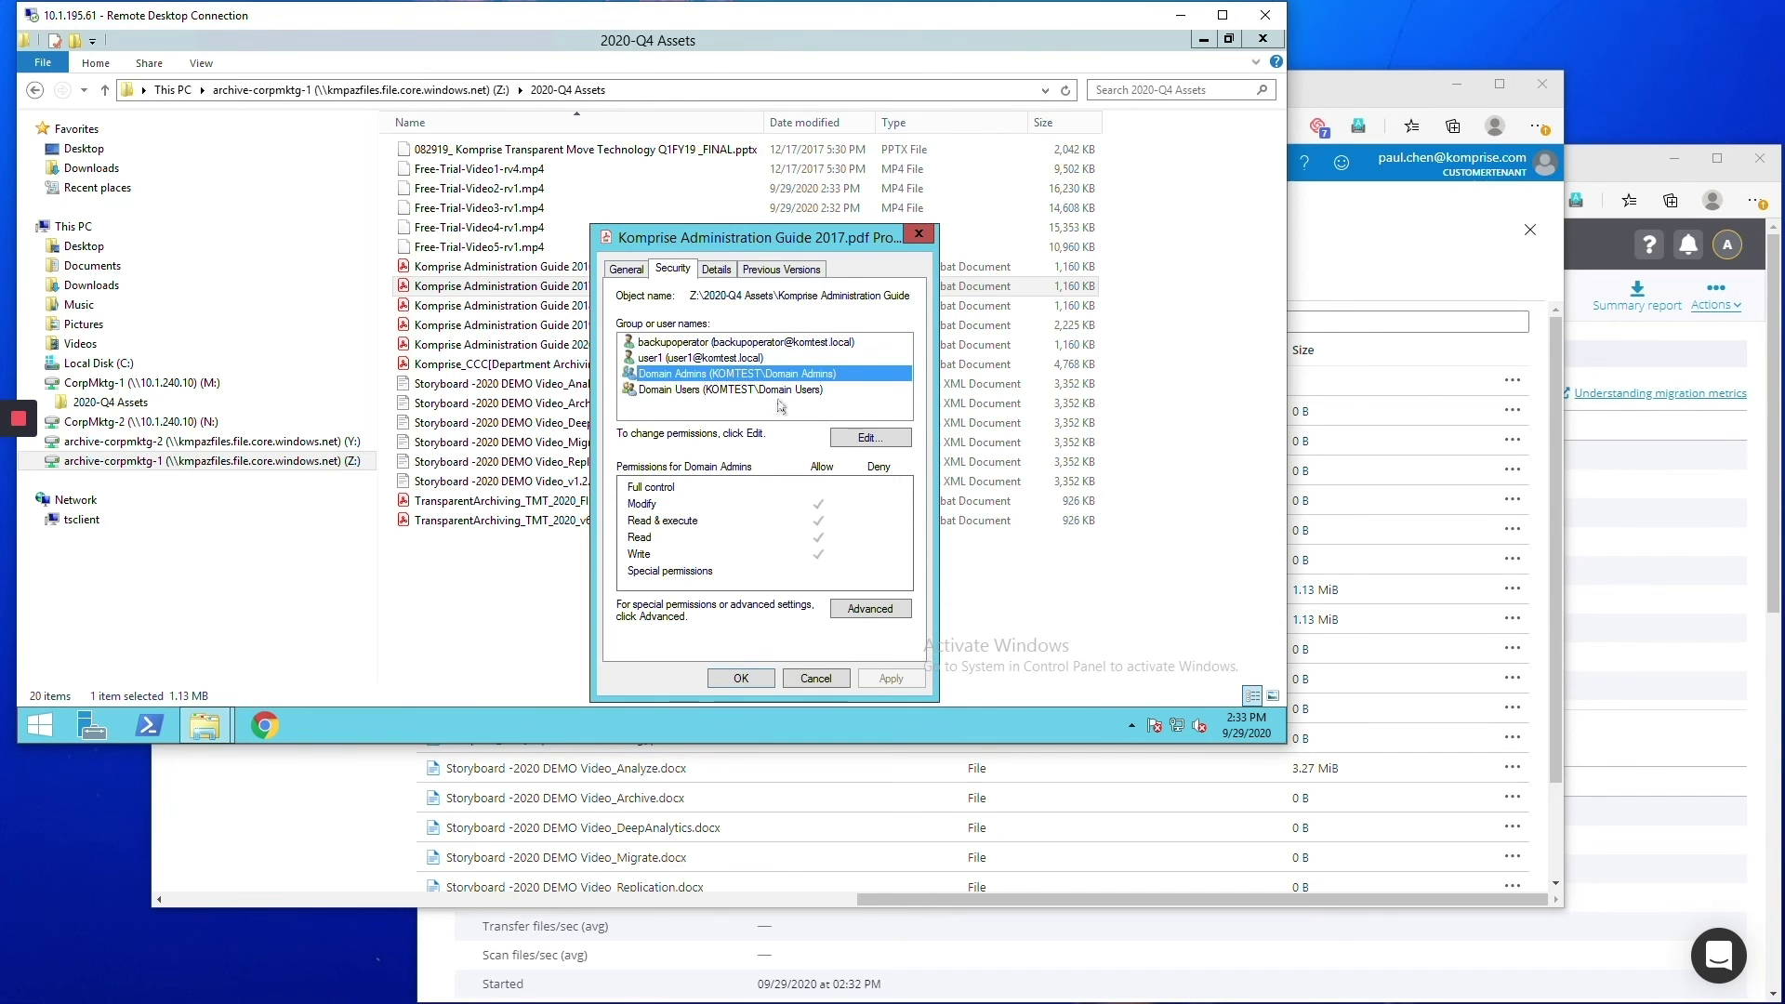
left_click(779, 389)
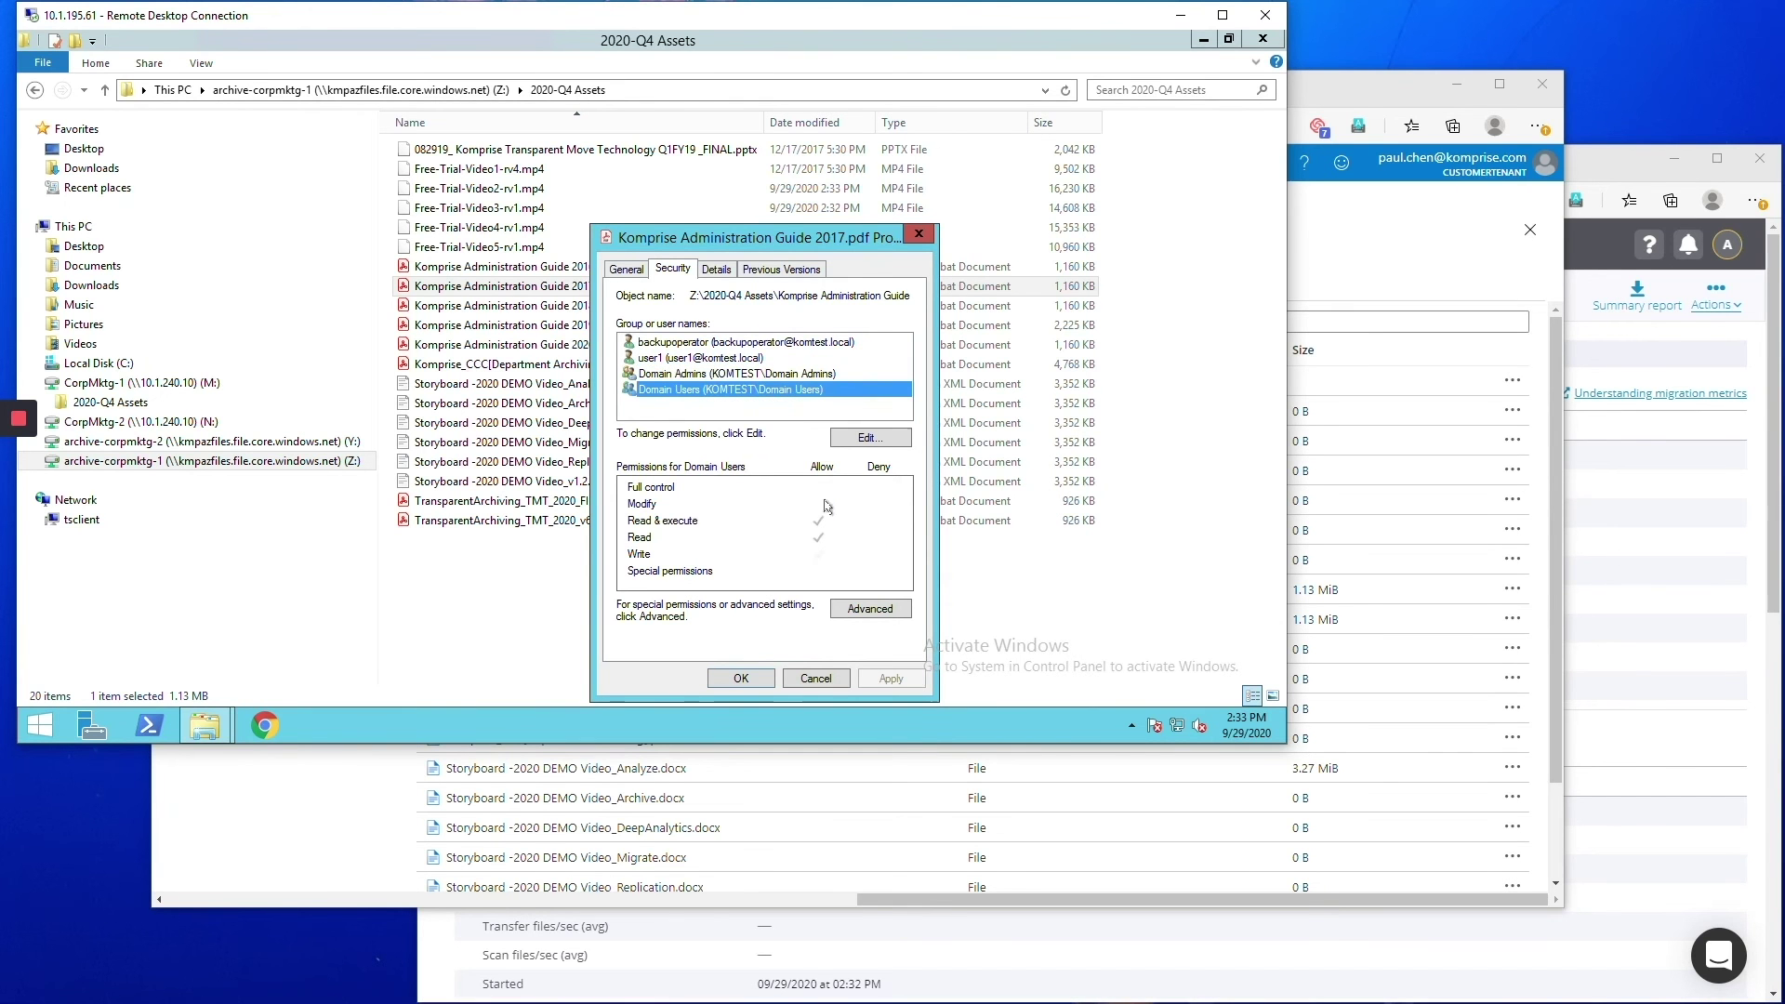
left_click(757, 677)
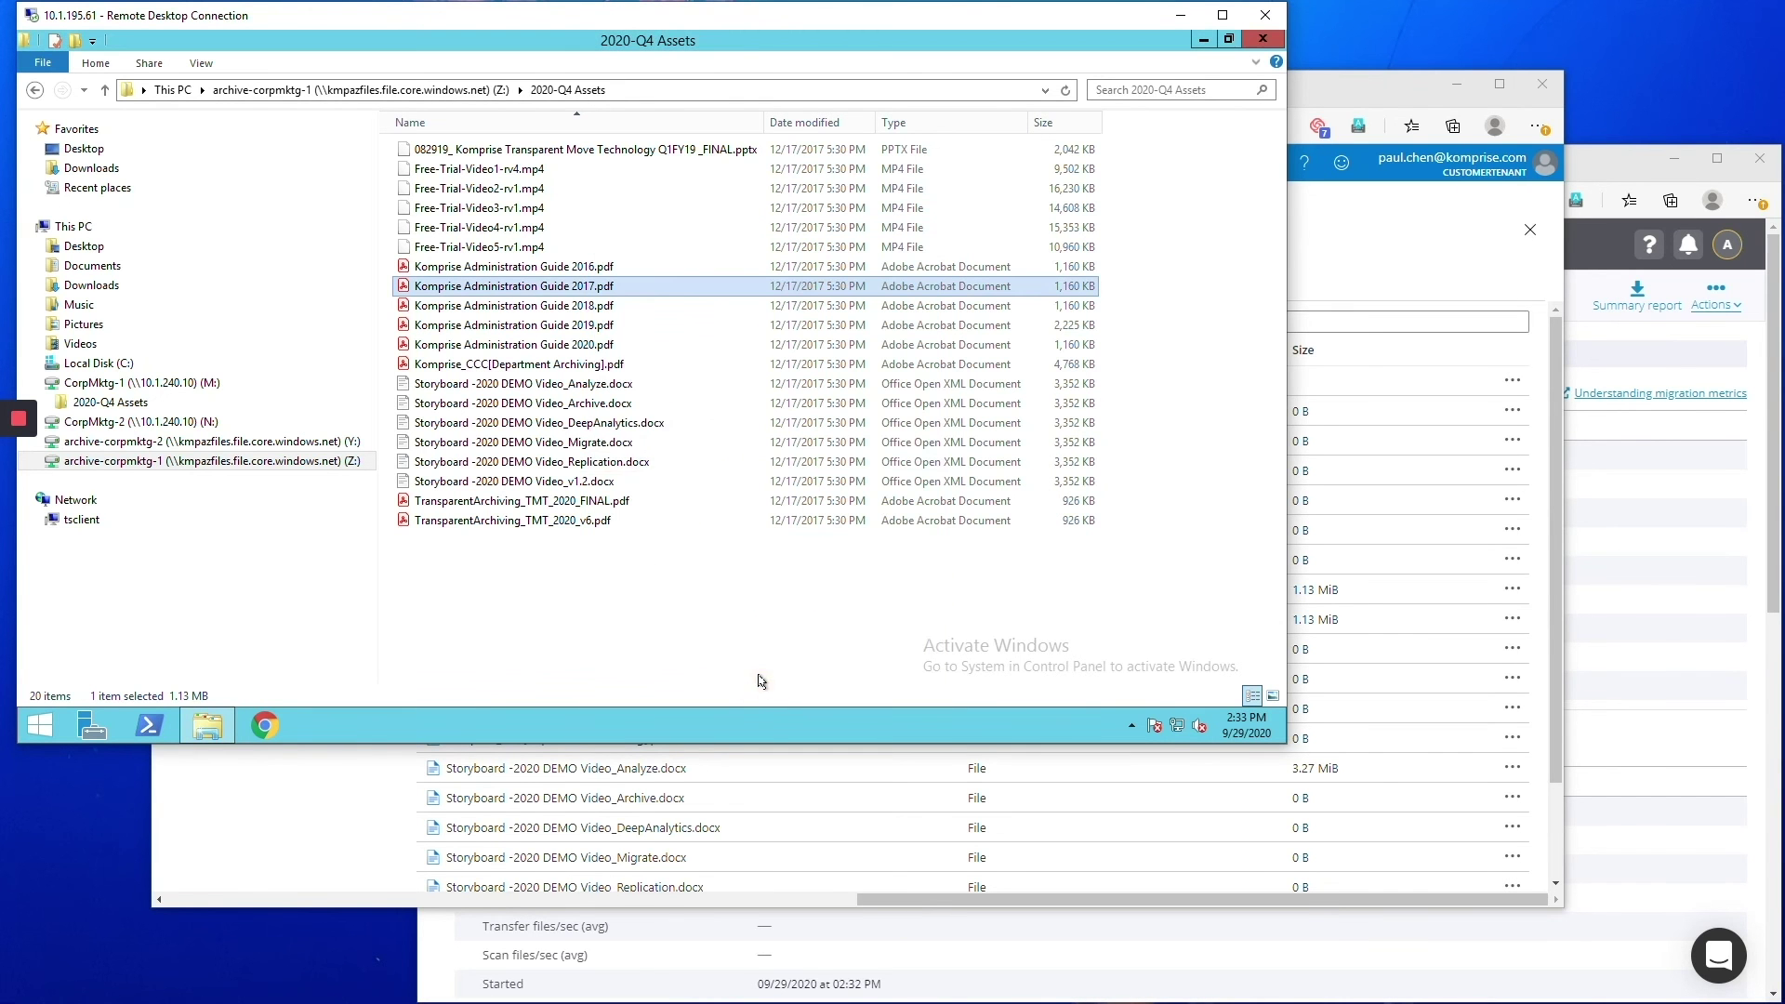
double_click(552, 290)
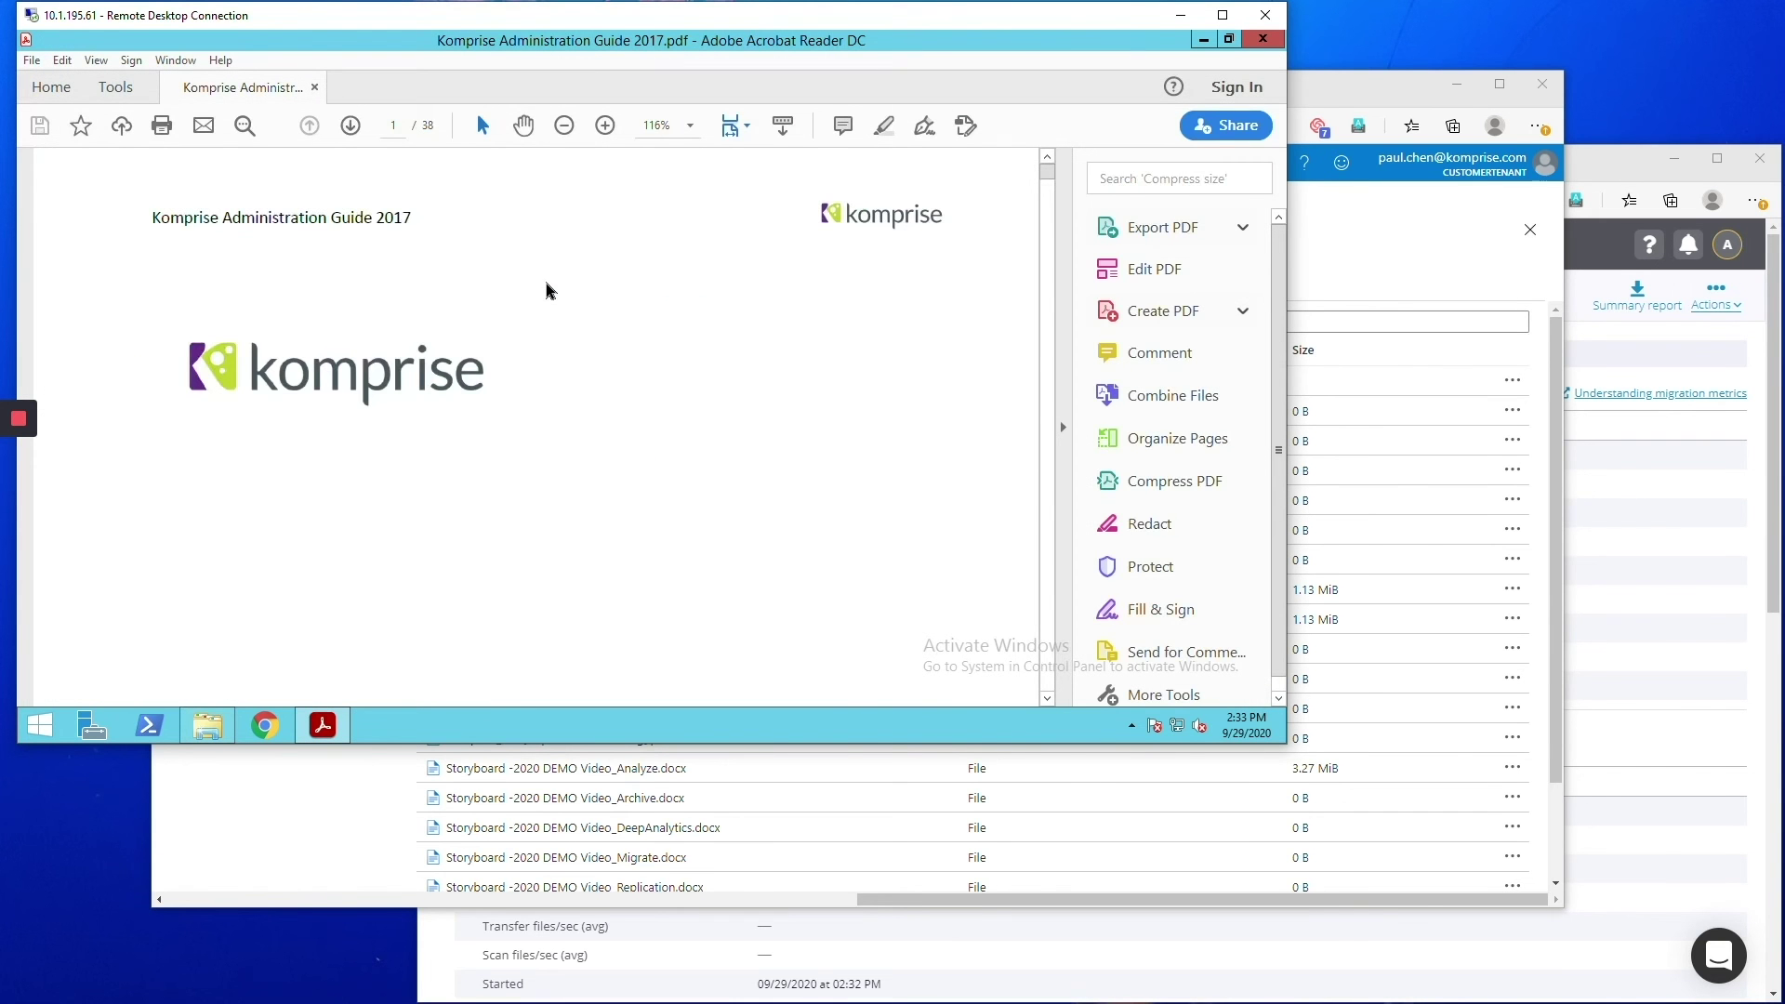
scroll(398, 367, "down", 5)
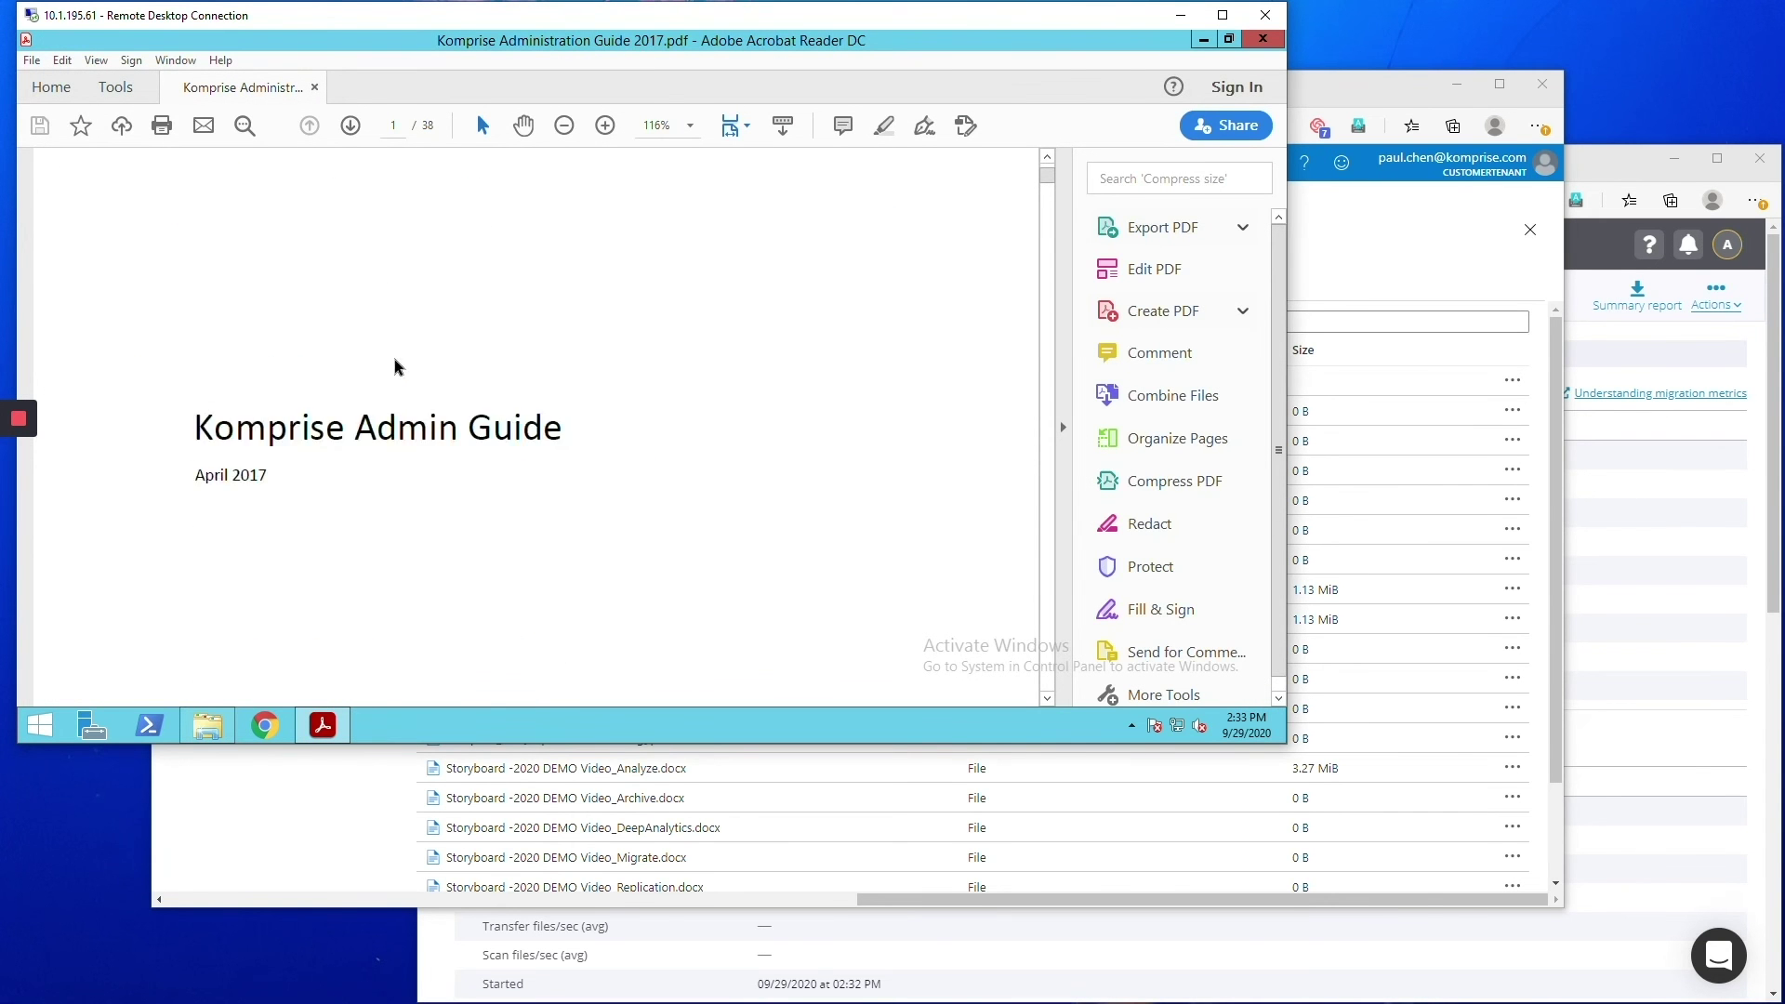
scroll(398, 366, "down", 10)
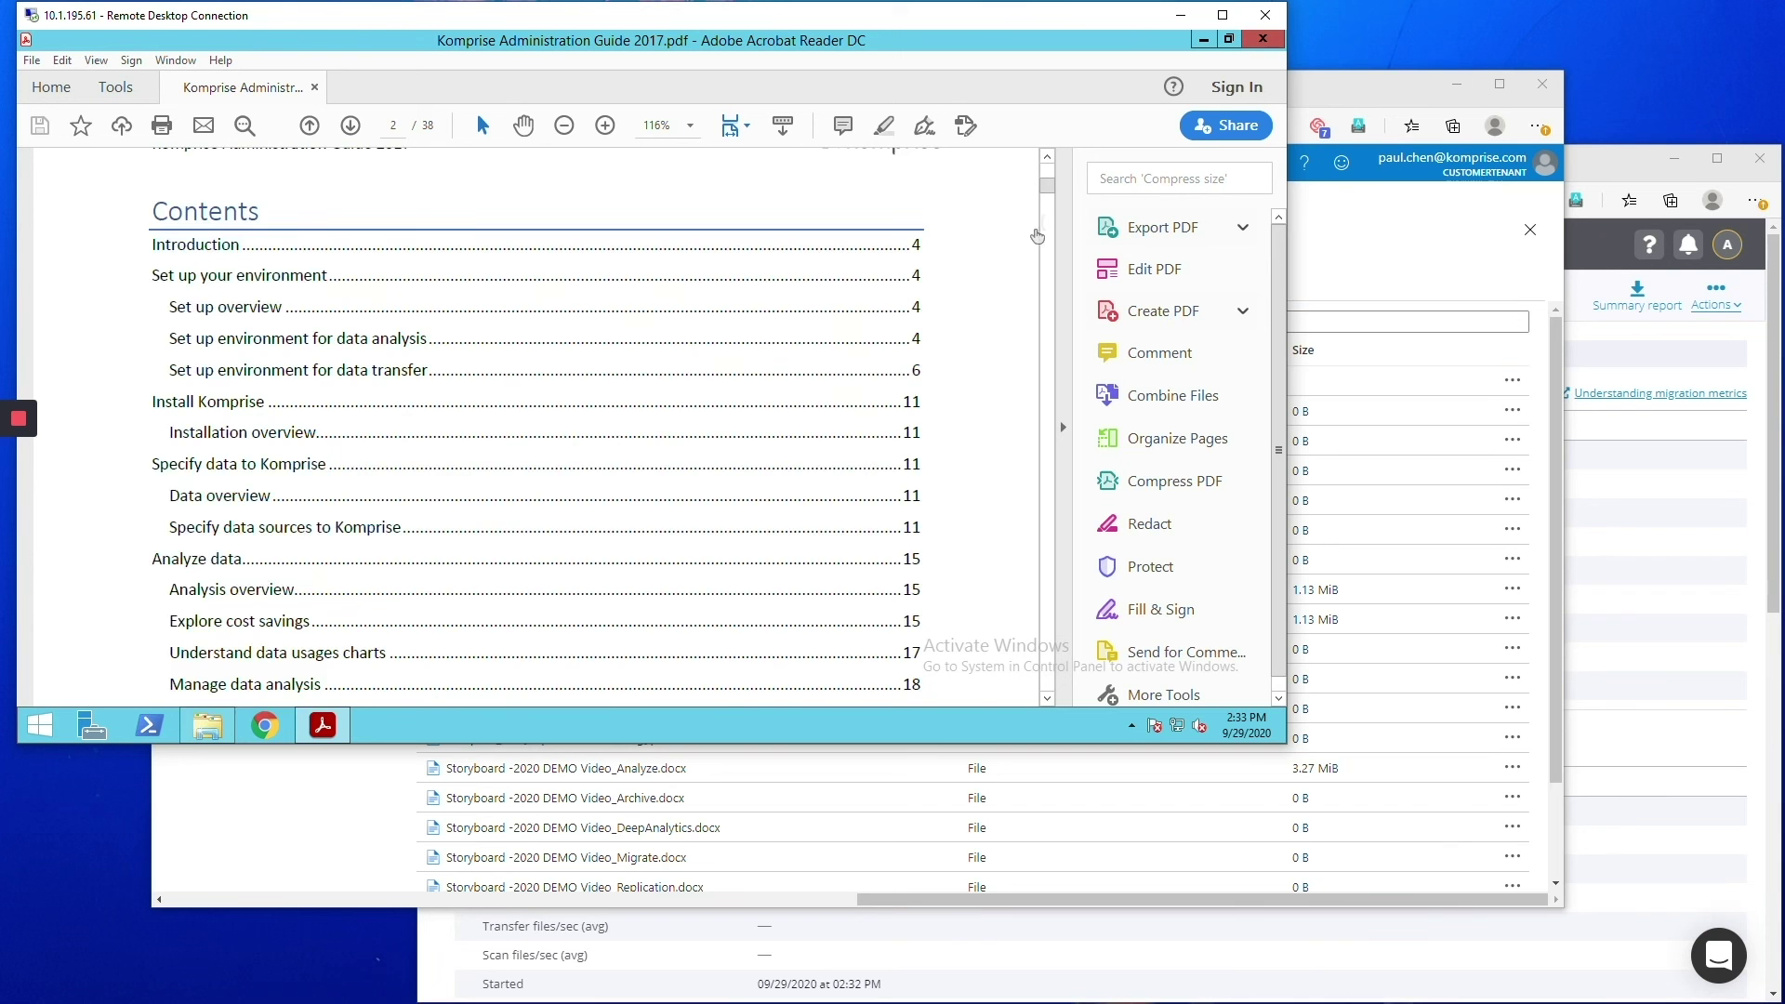
left_click_drag(1046, 185, 1049, 363)
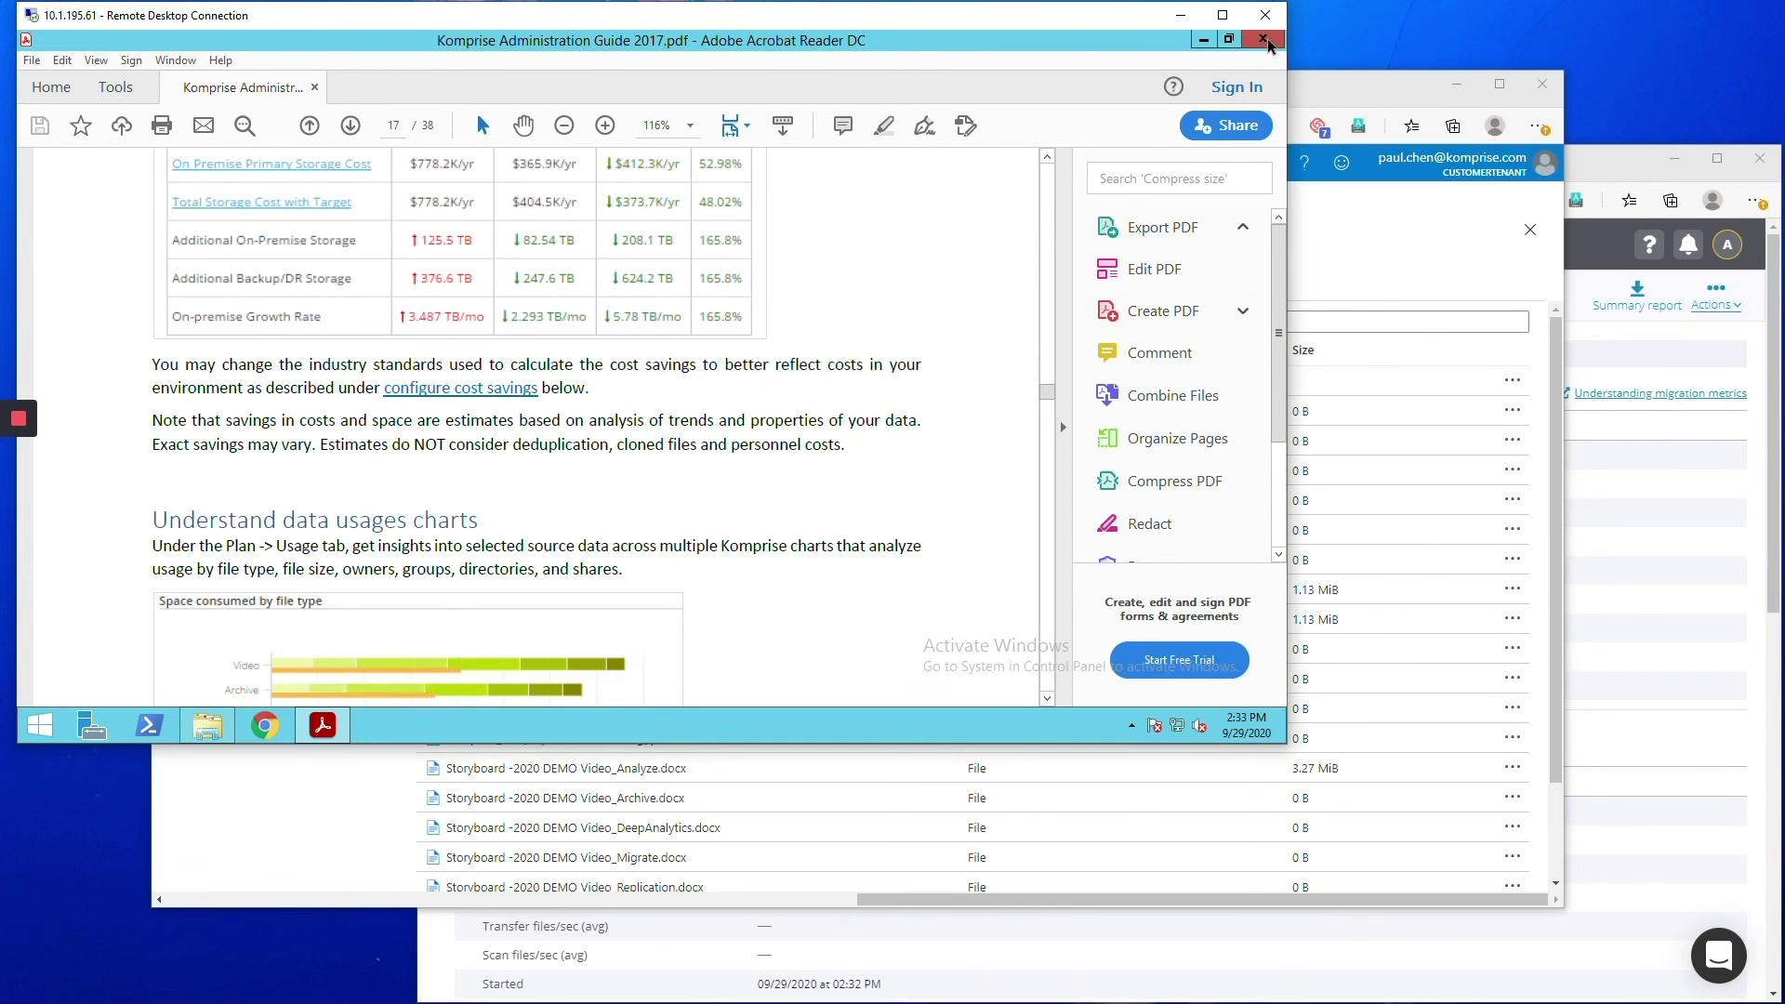
Close the PDF and refresh the Azure archive-corpmktg-1 listing so files show their real sizes.
left_click(1265, 39)
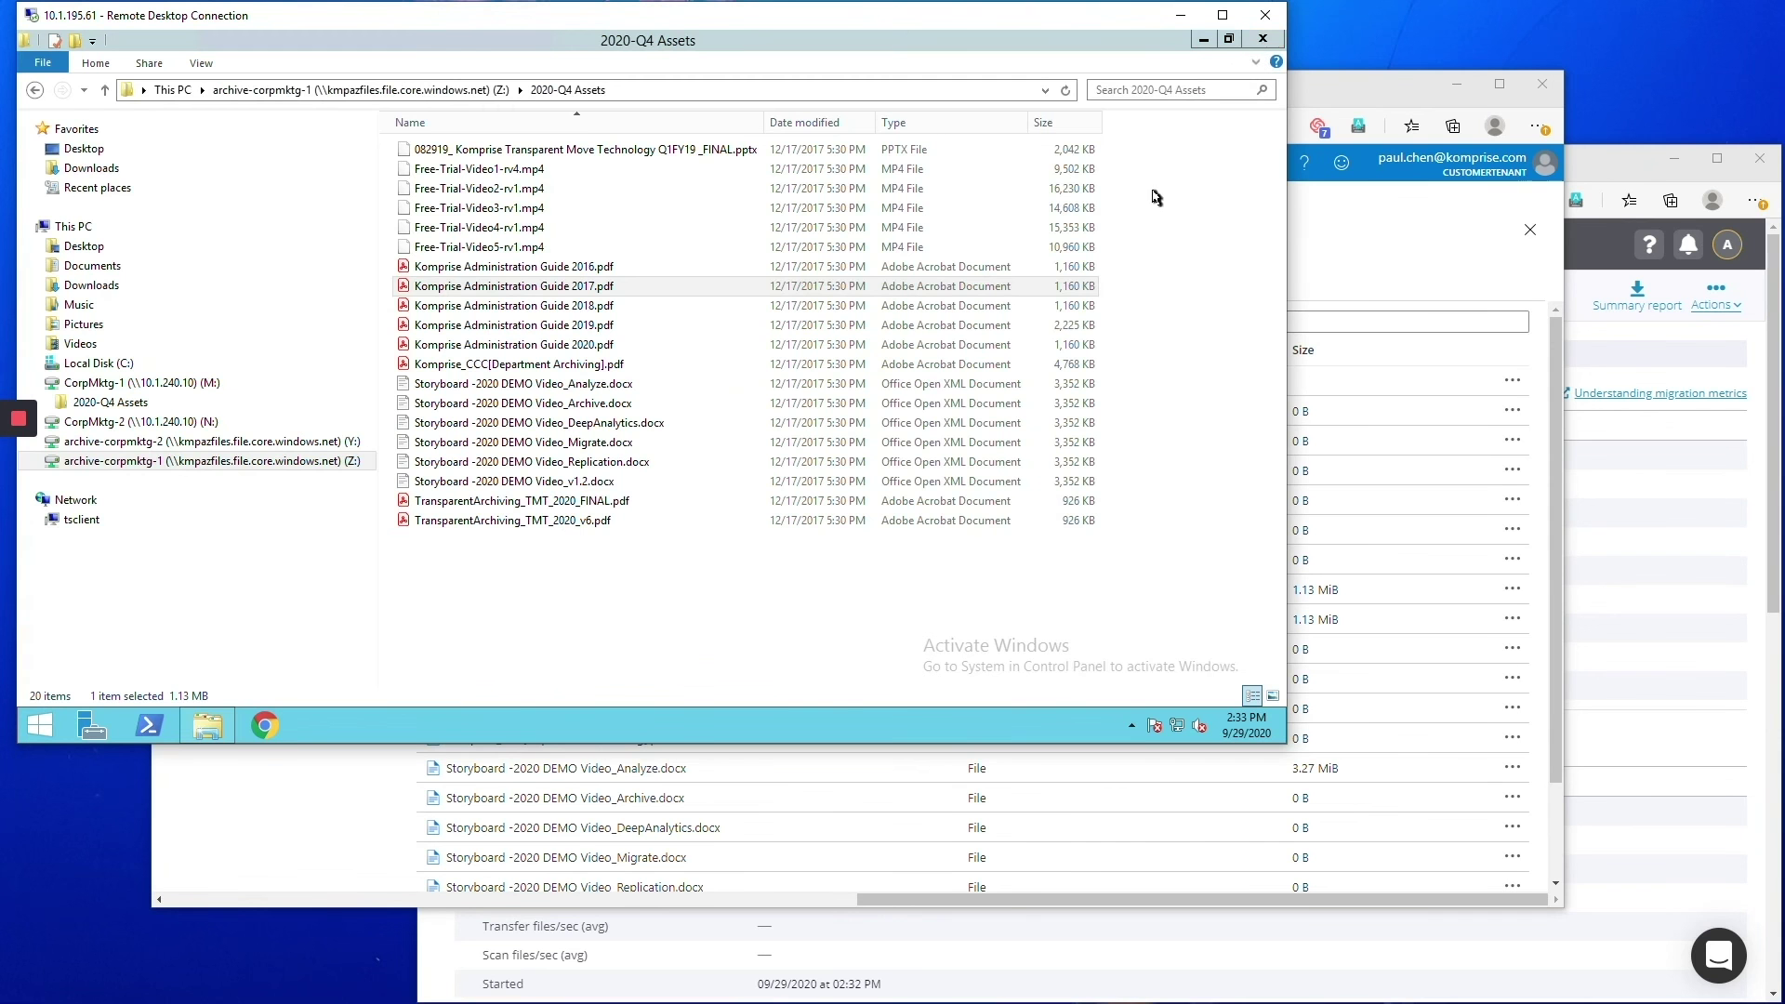
left_click(1335, 109)
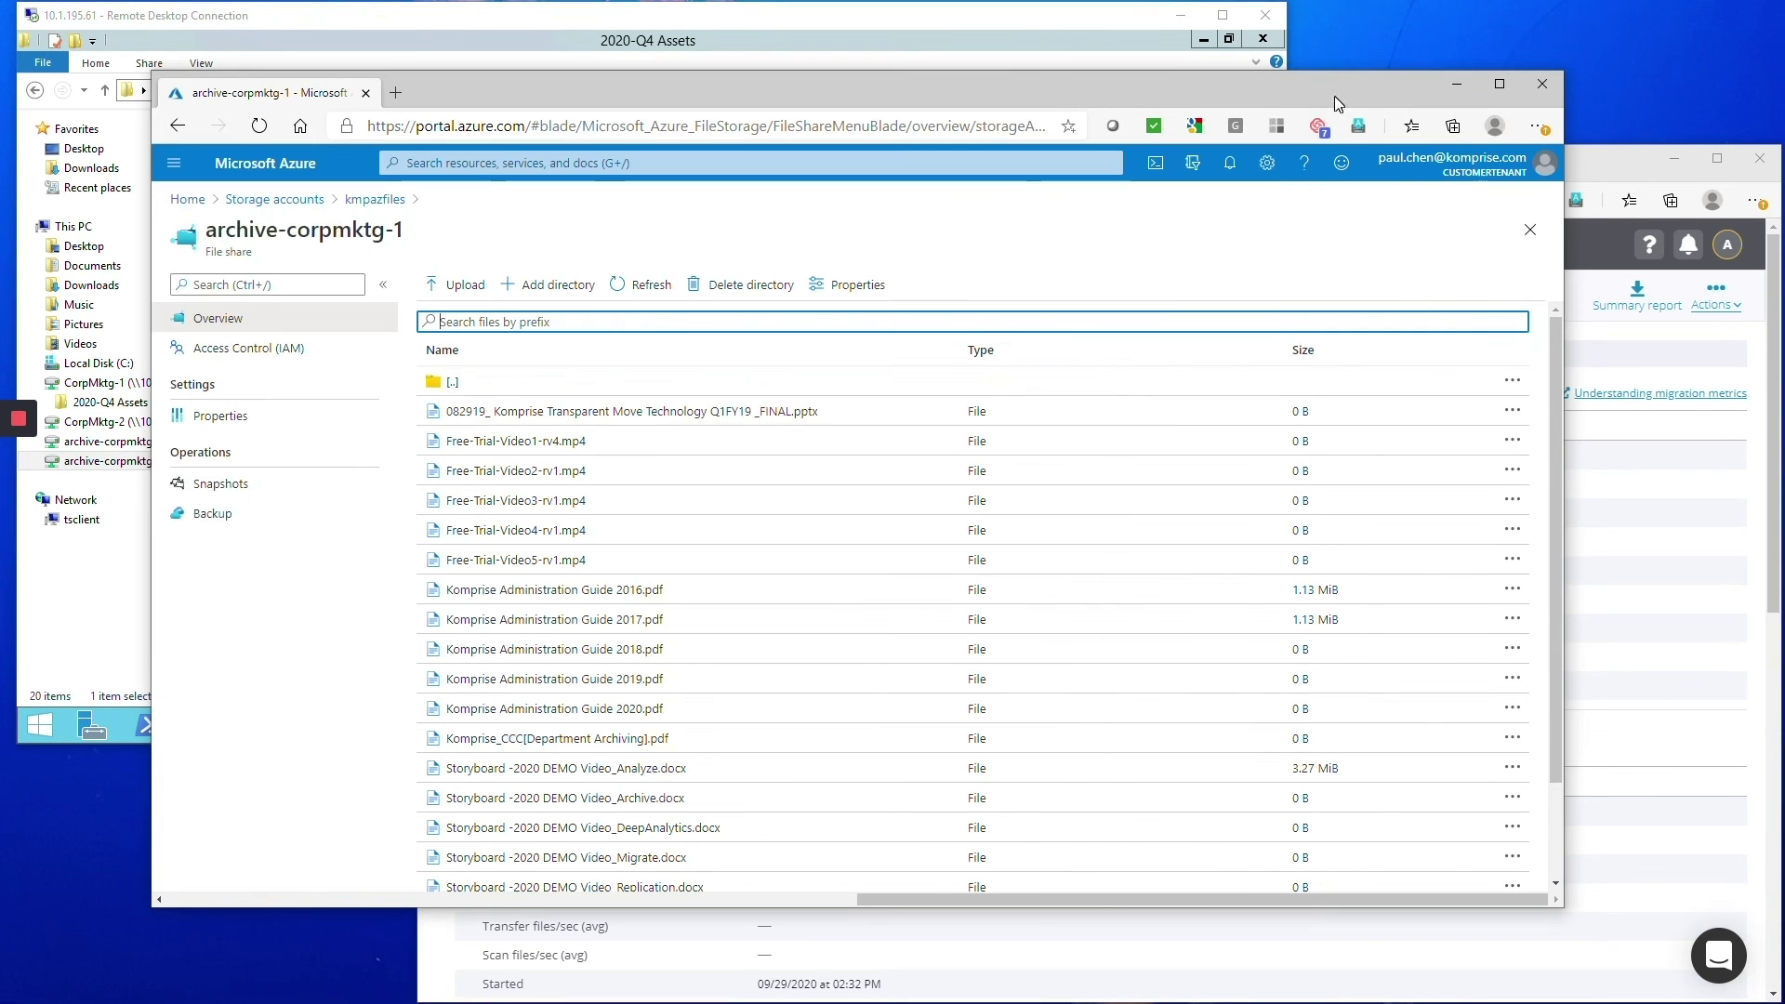
left_click(651, 285)
scroll(1199, 637, "down", 1)
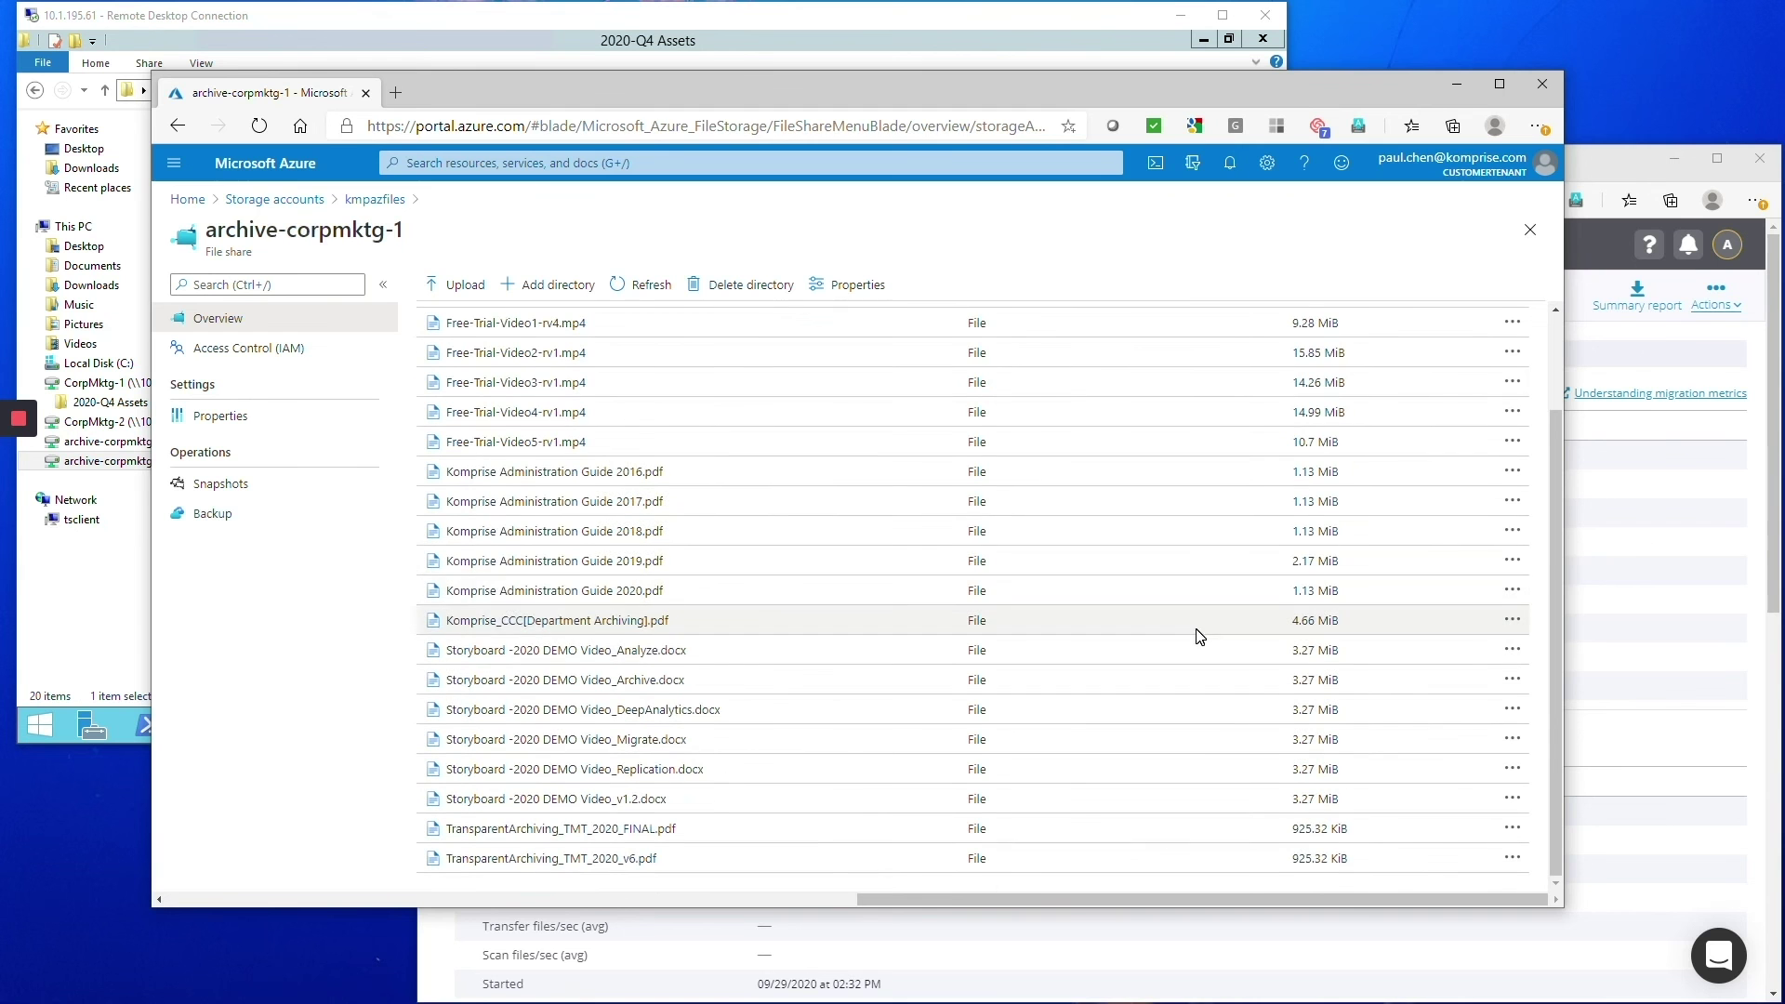
Reopen CorpMktg-1's details to confirm iteration 1 at 100% with 20 files and 99.88 MB copied.
left_click(1625, 175)
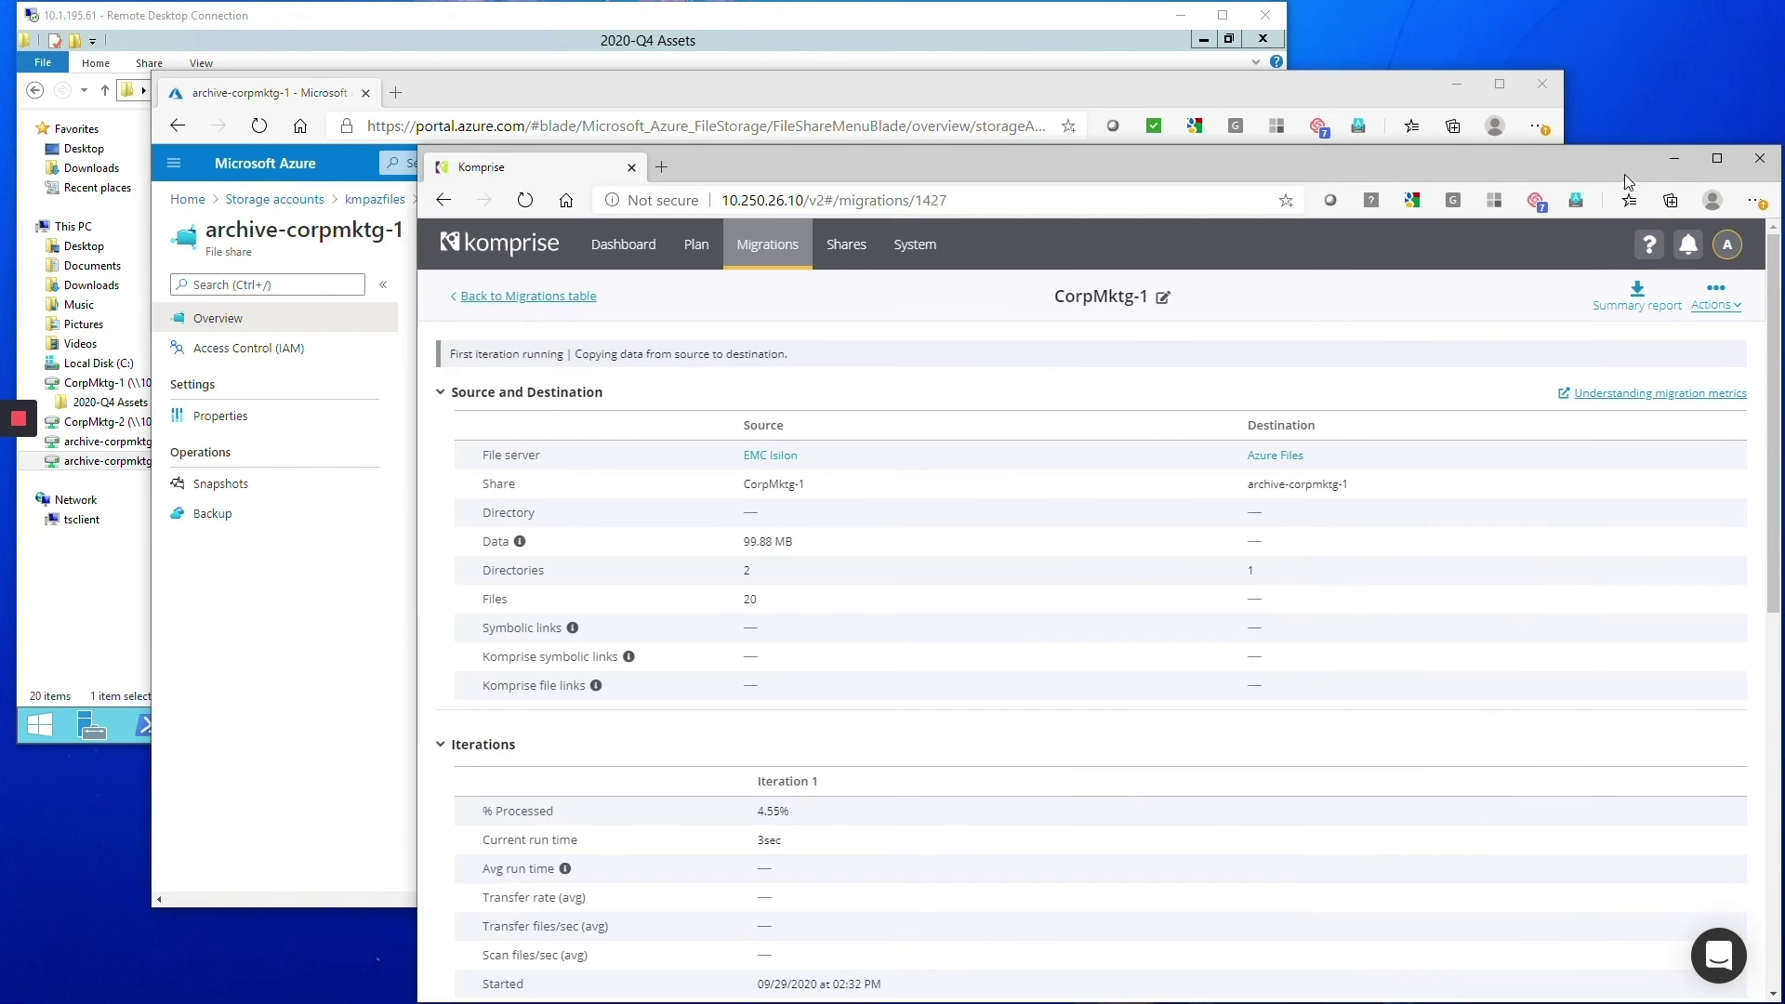
left_click(548, 296)
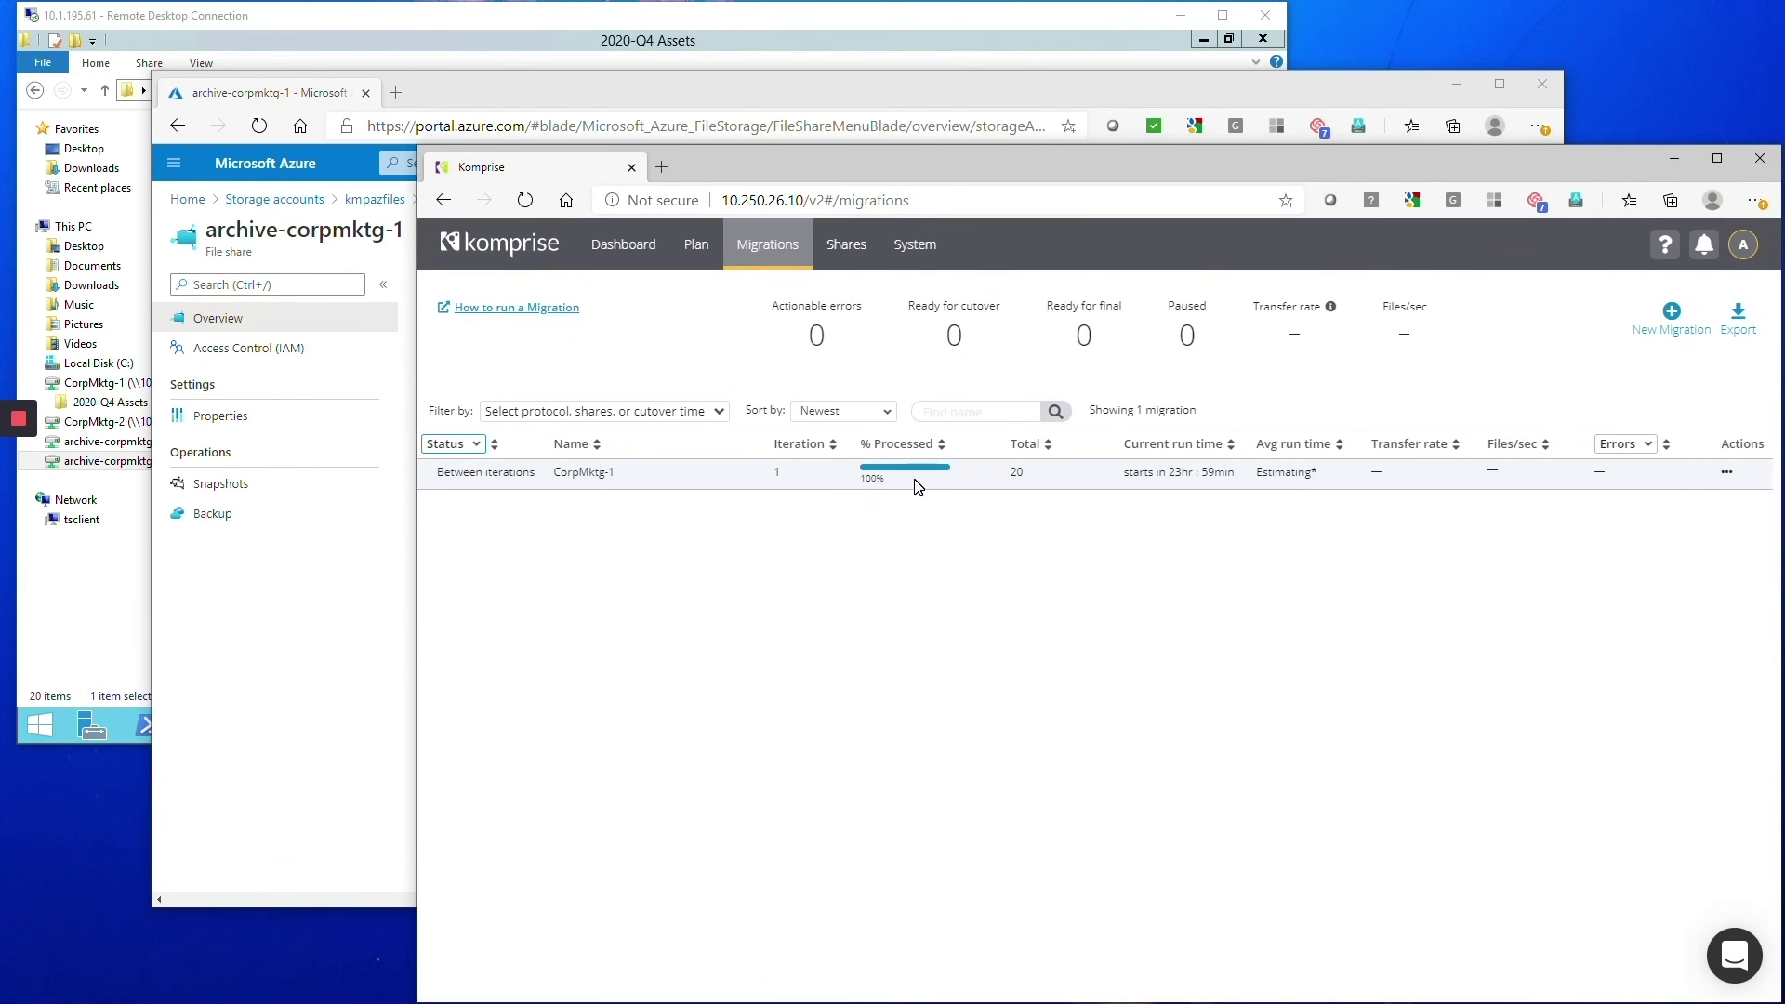
left_click(584, 474)
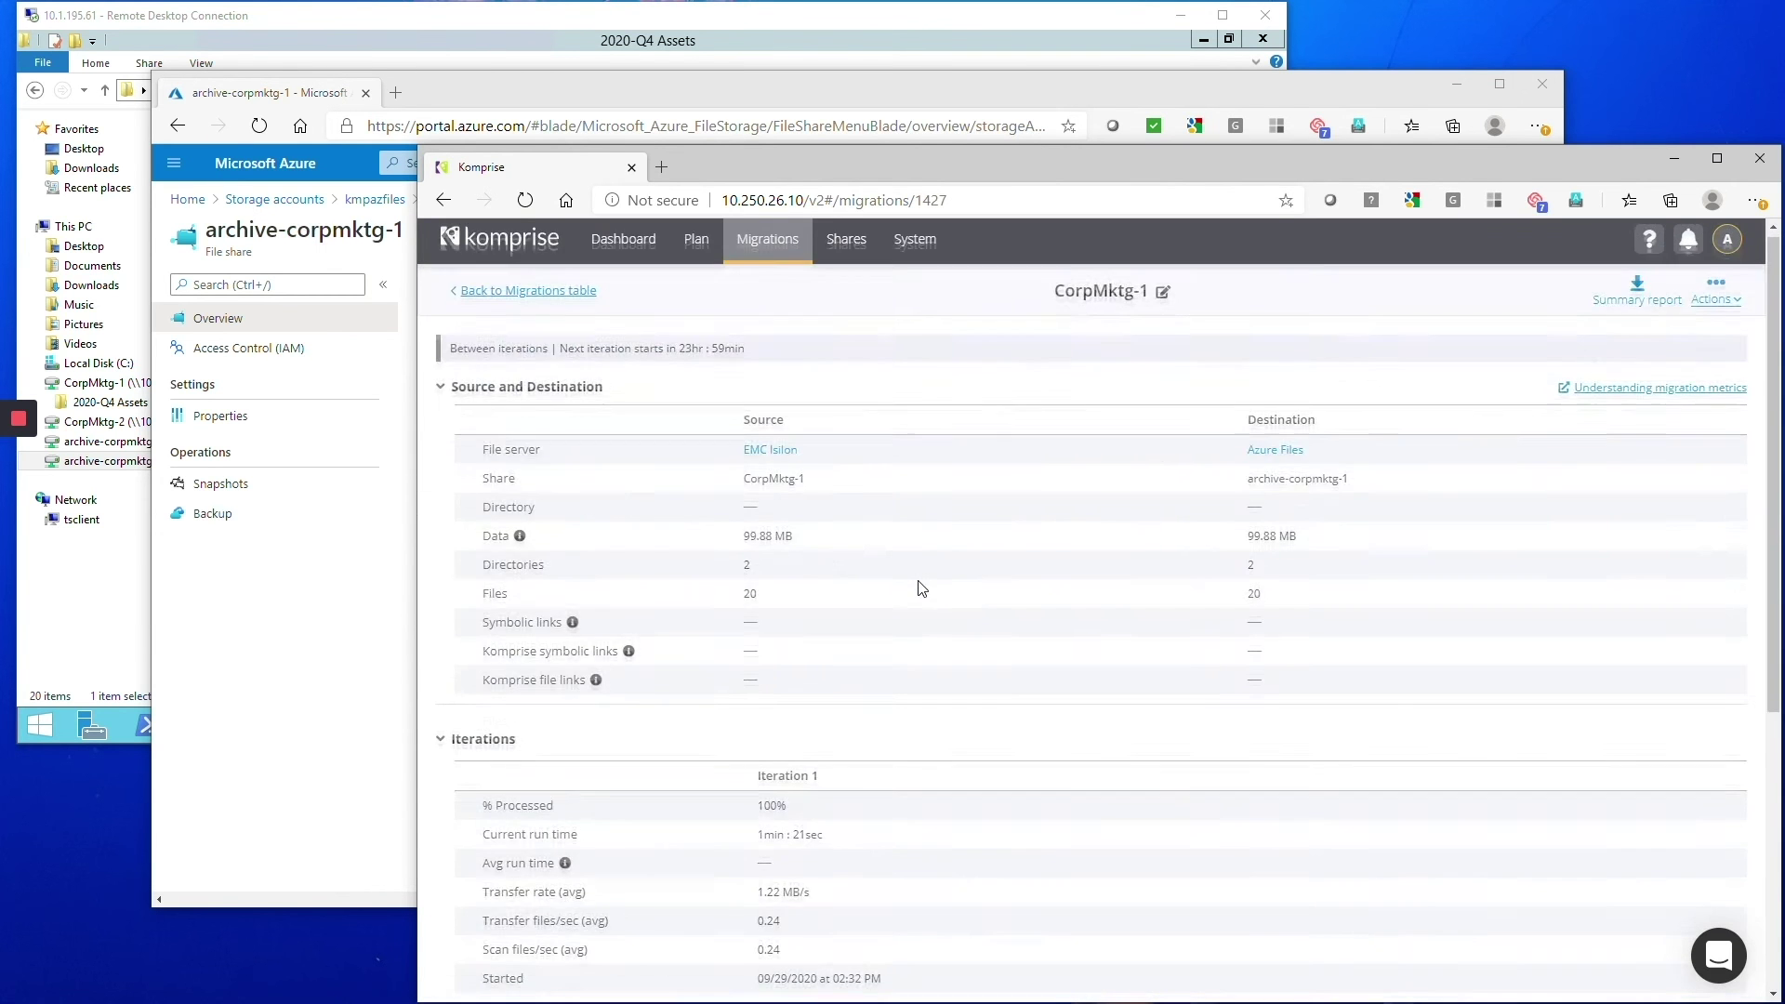
scroll(921, 588, "down", 3)
scroll(824, 666, "down", 2)
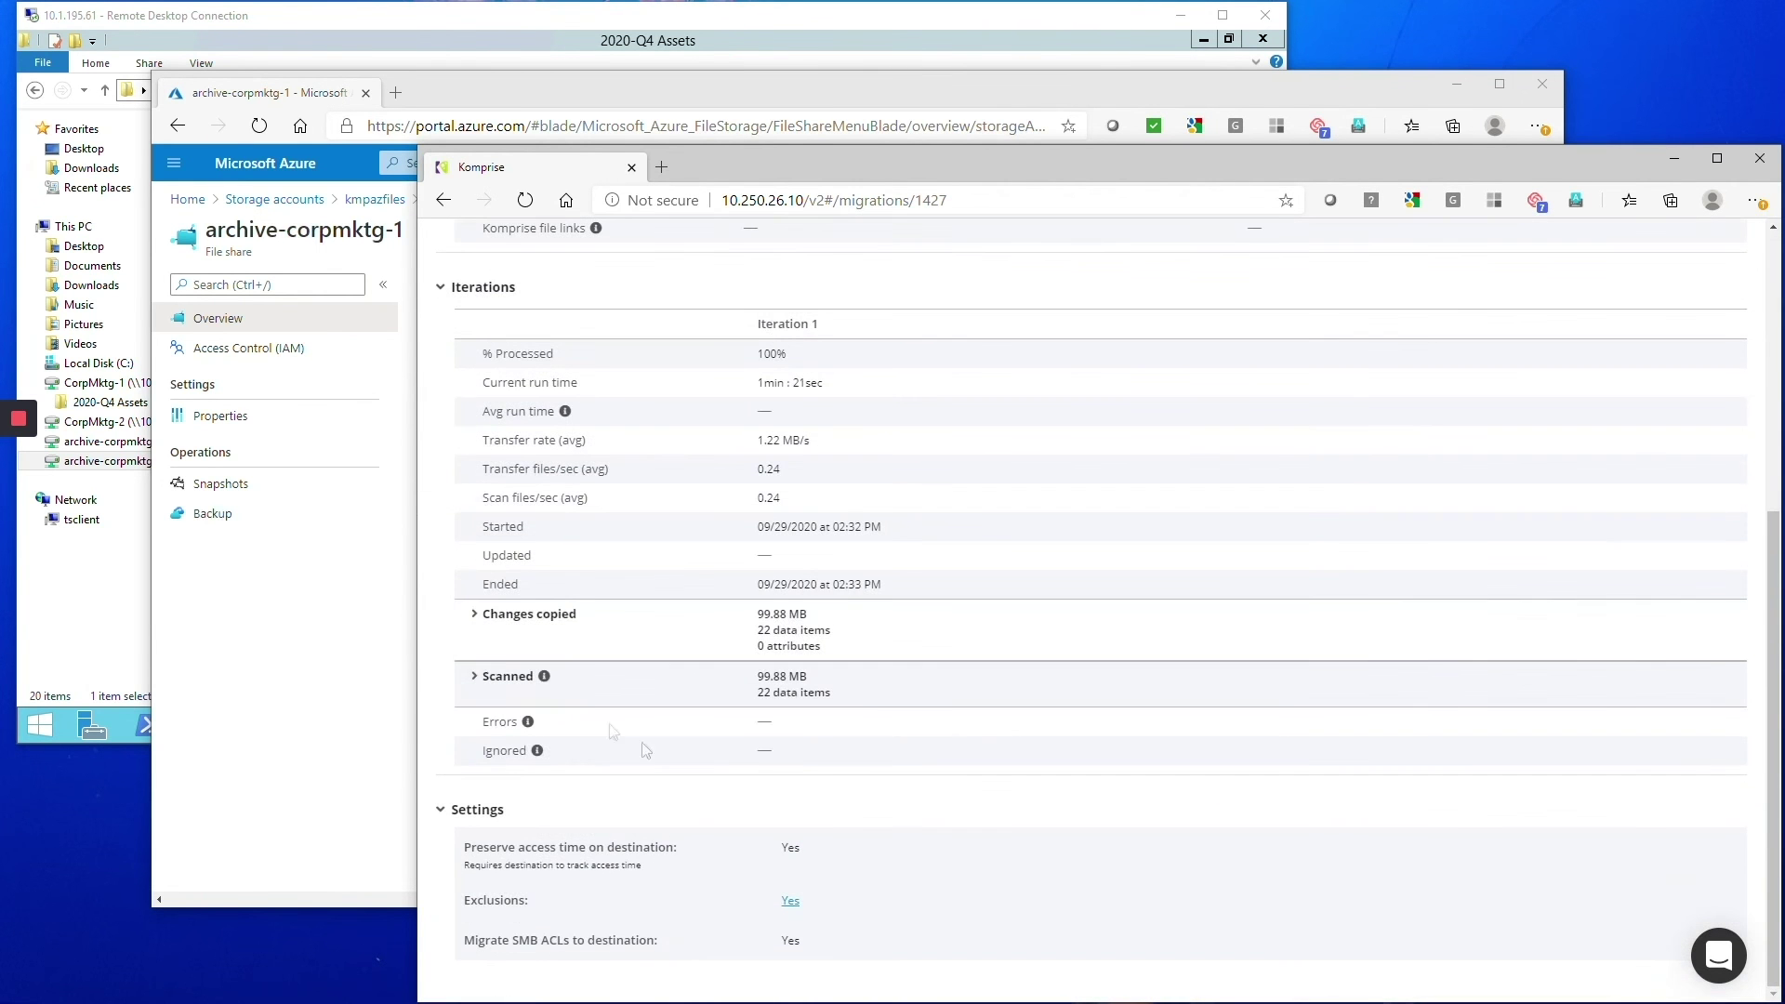
left_click(509, 615)
scroll(1009, 741, "down", 2)
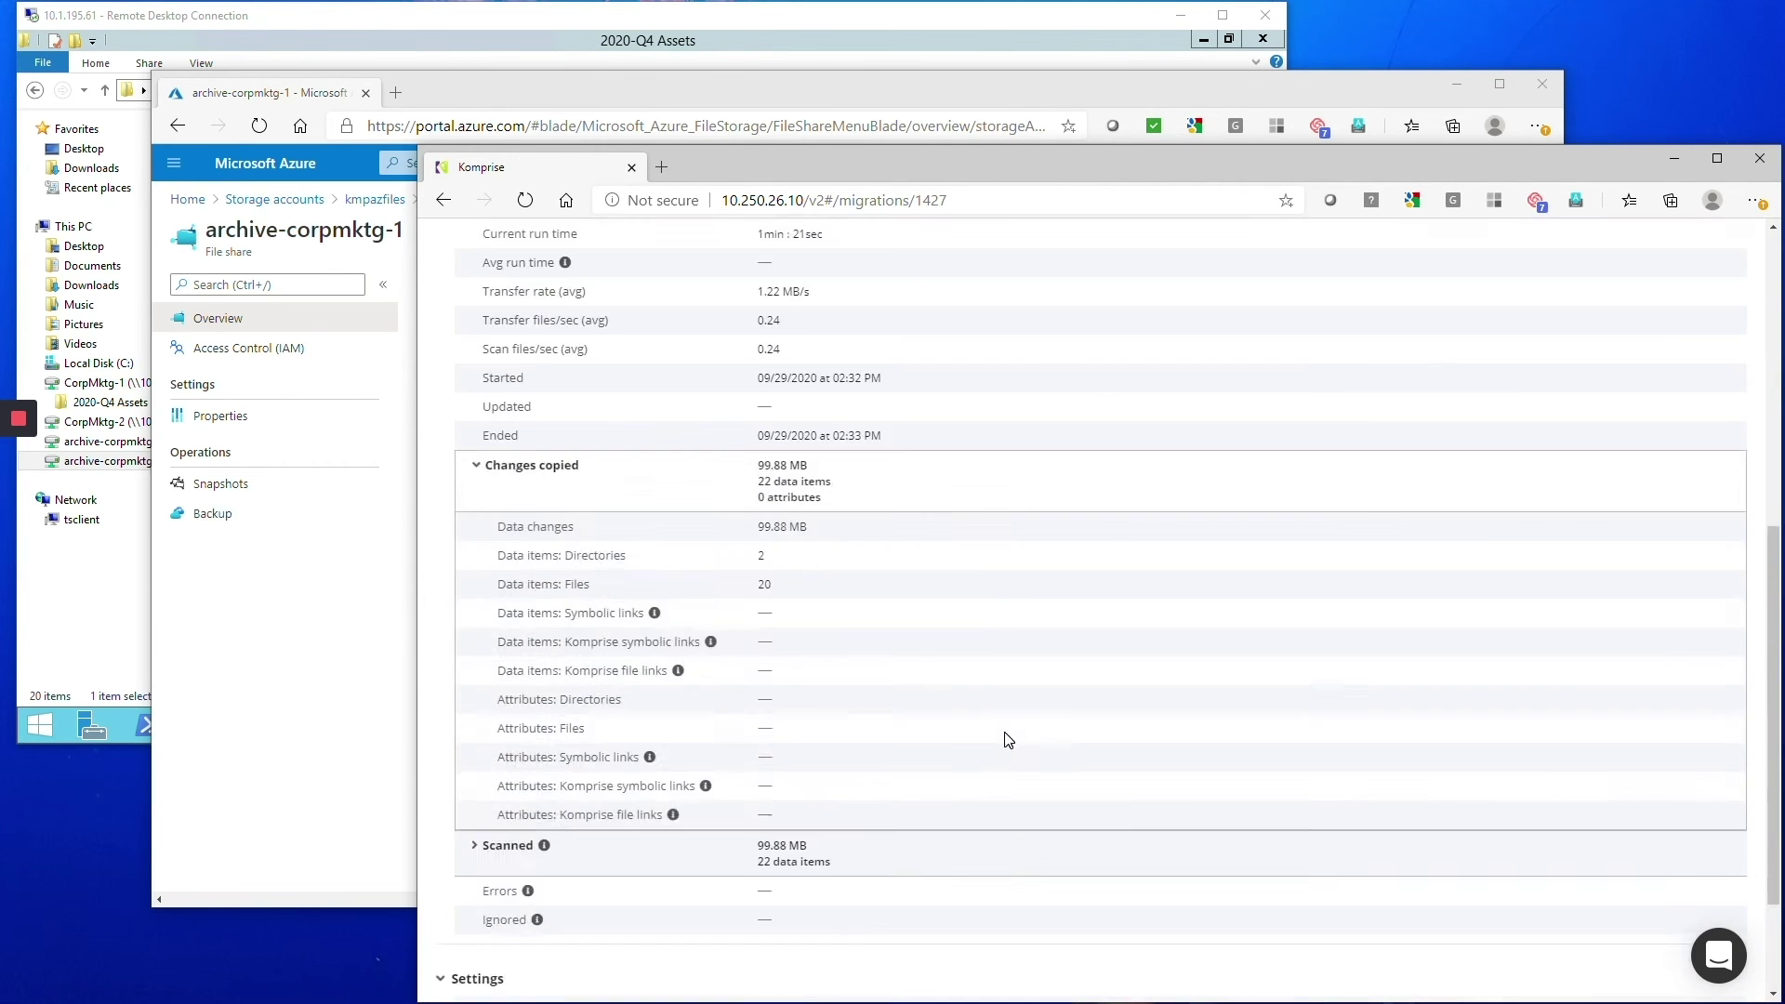
scroll(1008, 741, "down", 2)
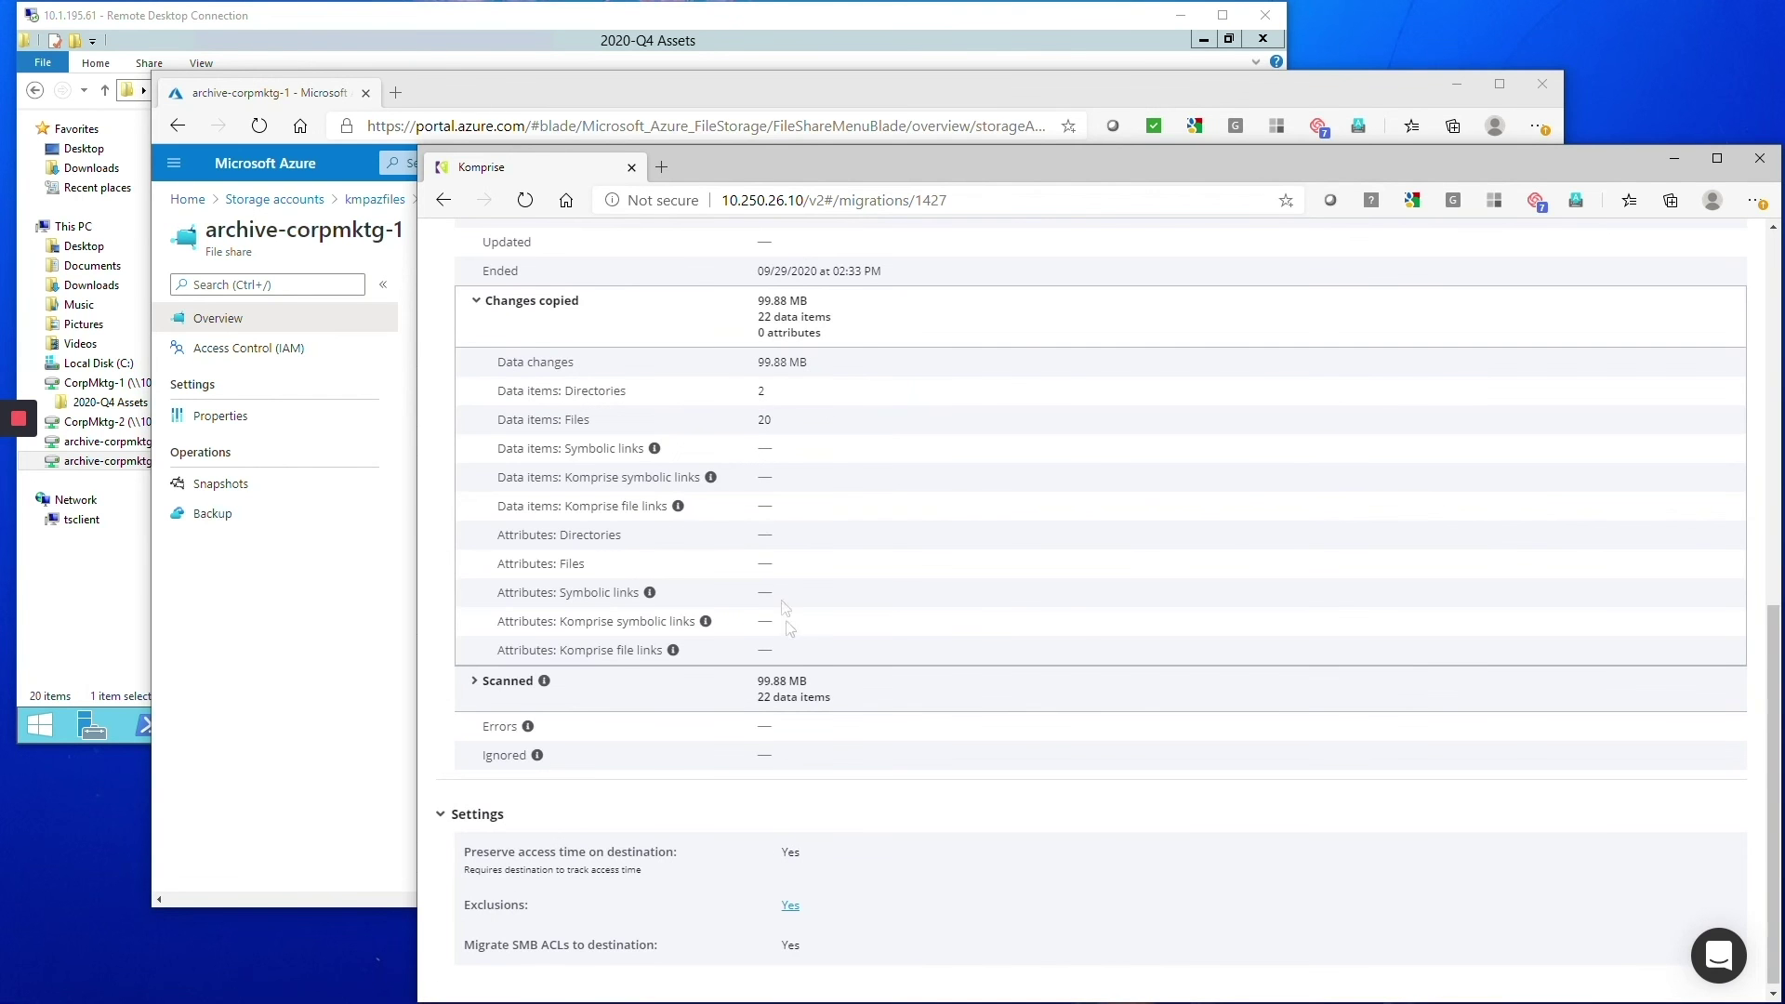
scroll(857, 641, "up", 10)
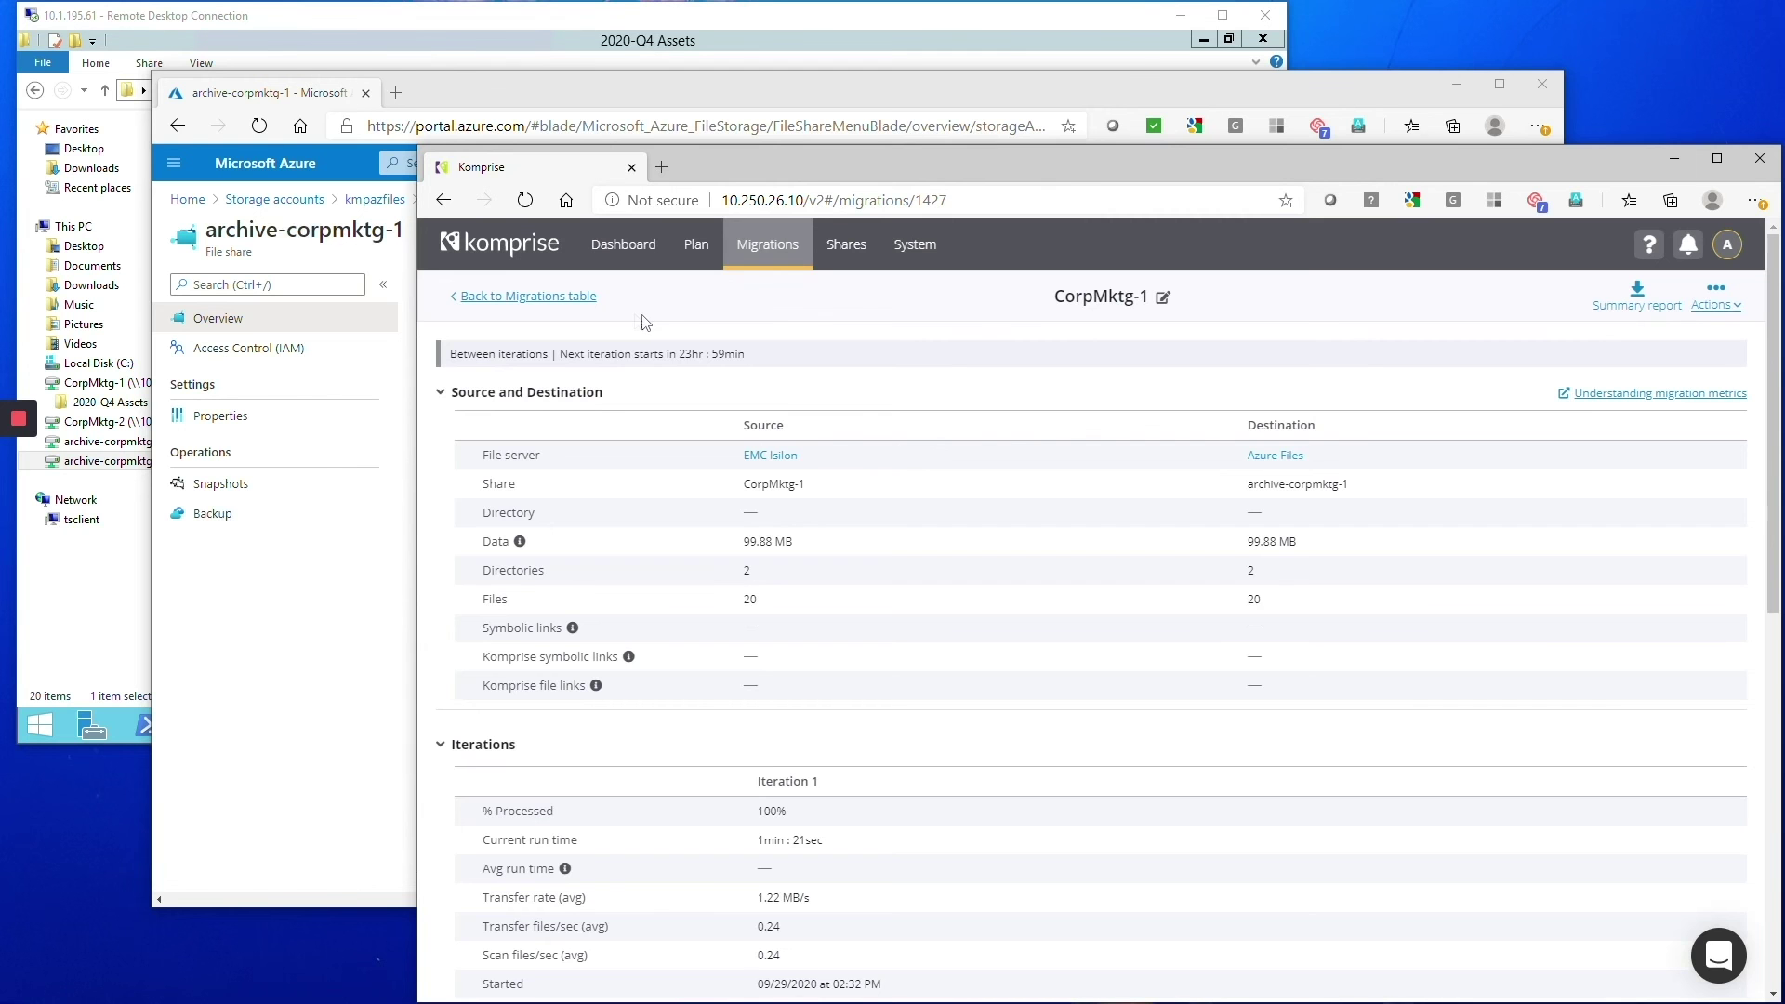
Go back to the Migrations table and show CorpMktg-1's actions, such as Start next iteration.
left_click(569, 296)
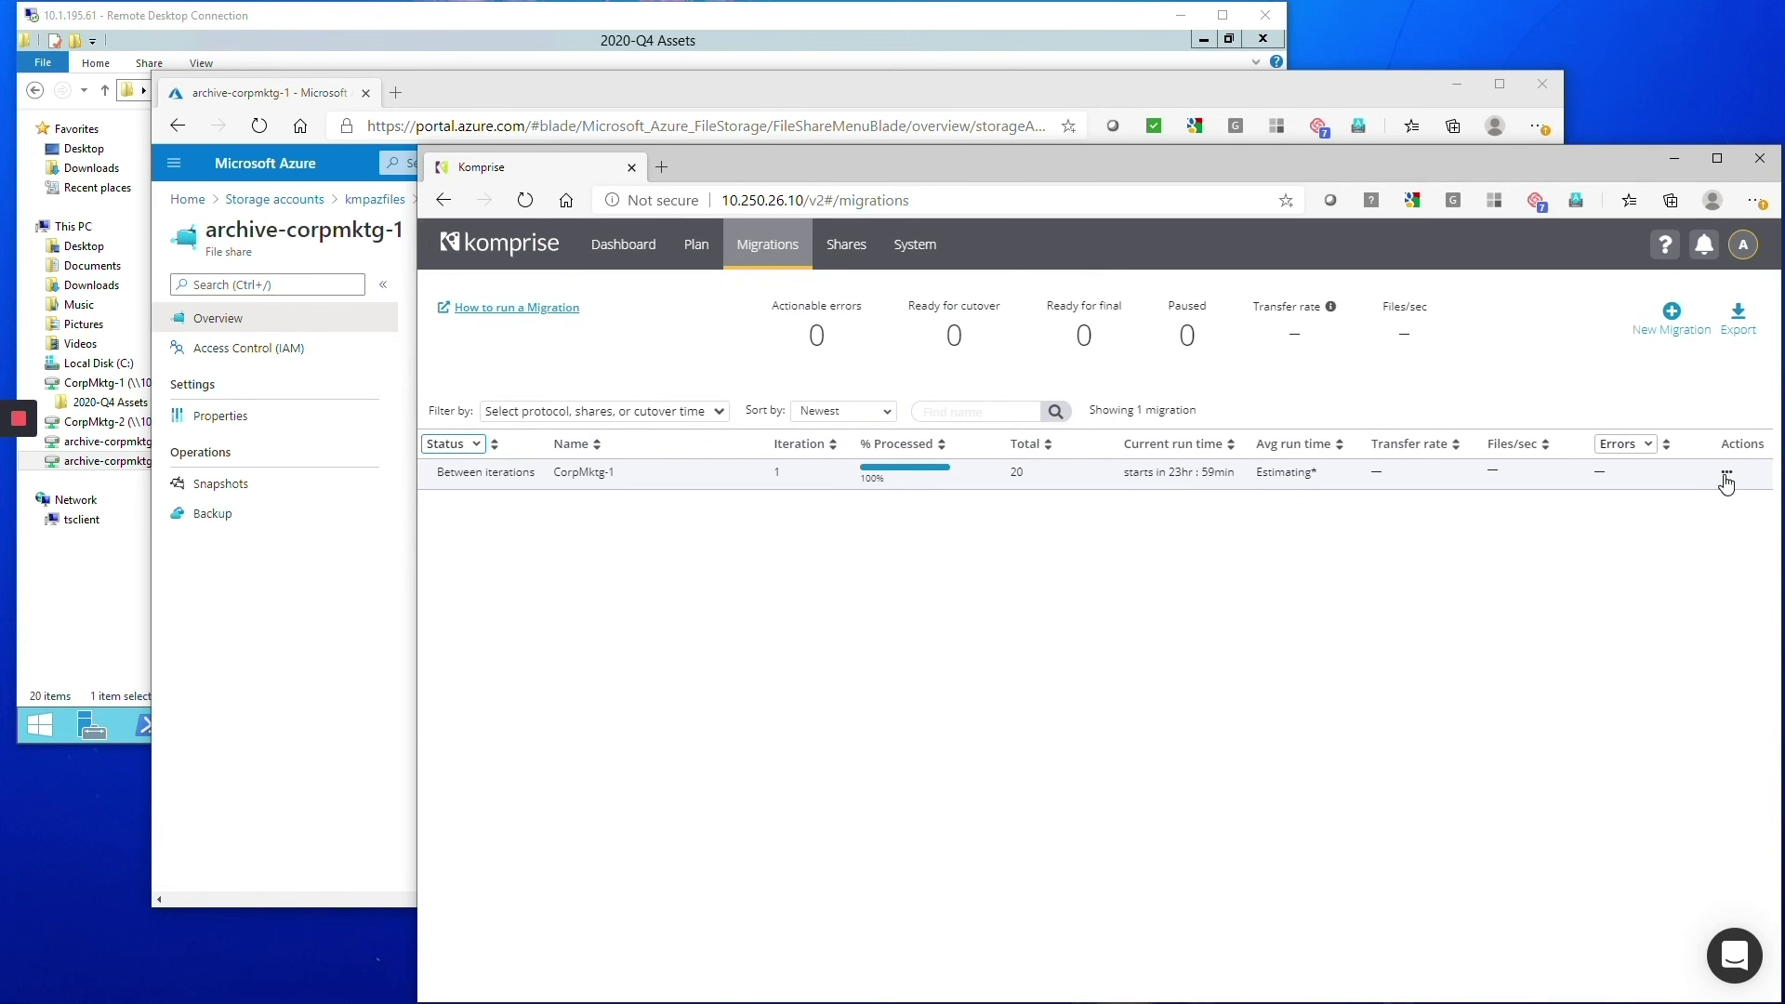
left_click(1724, 474)
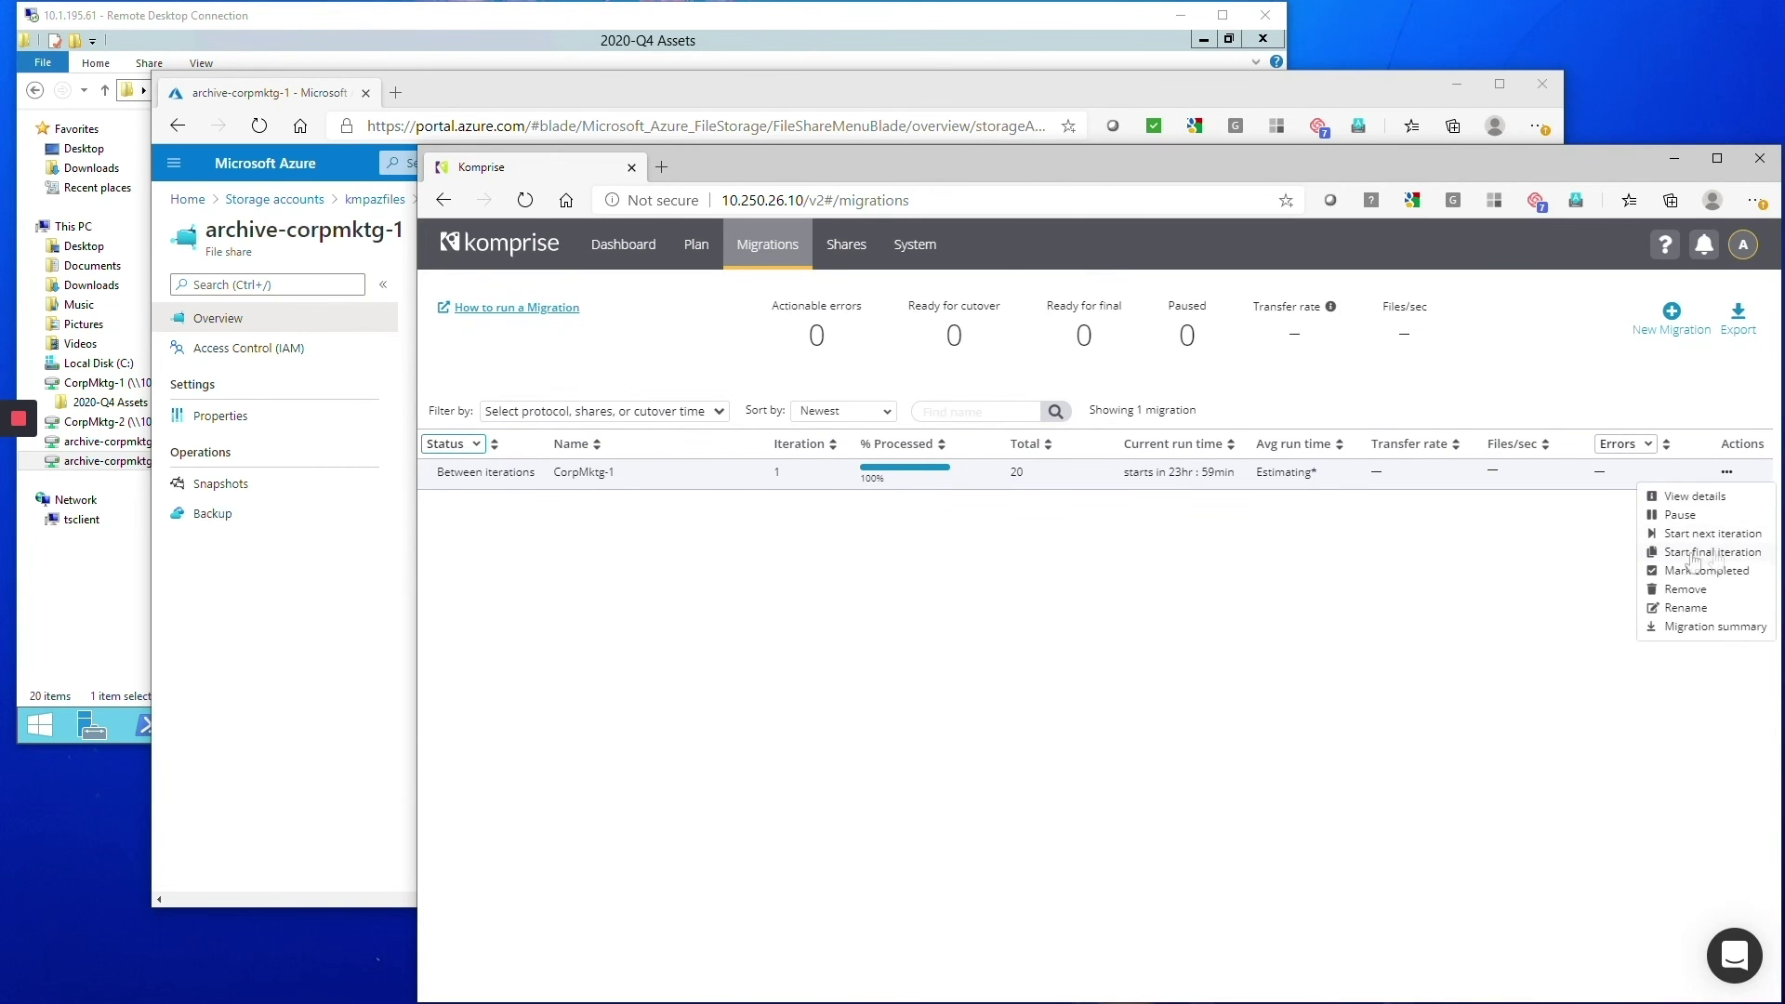